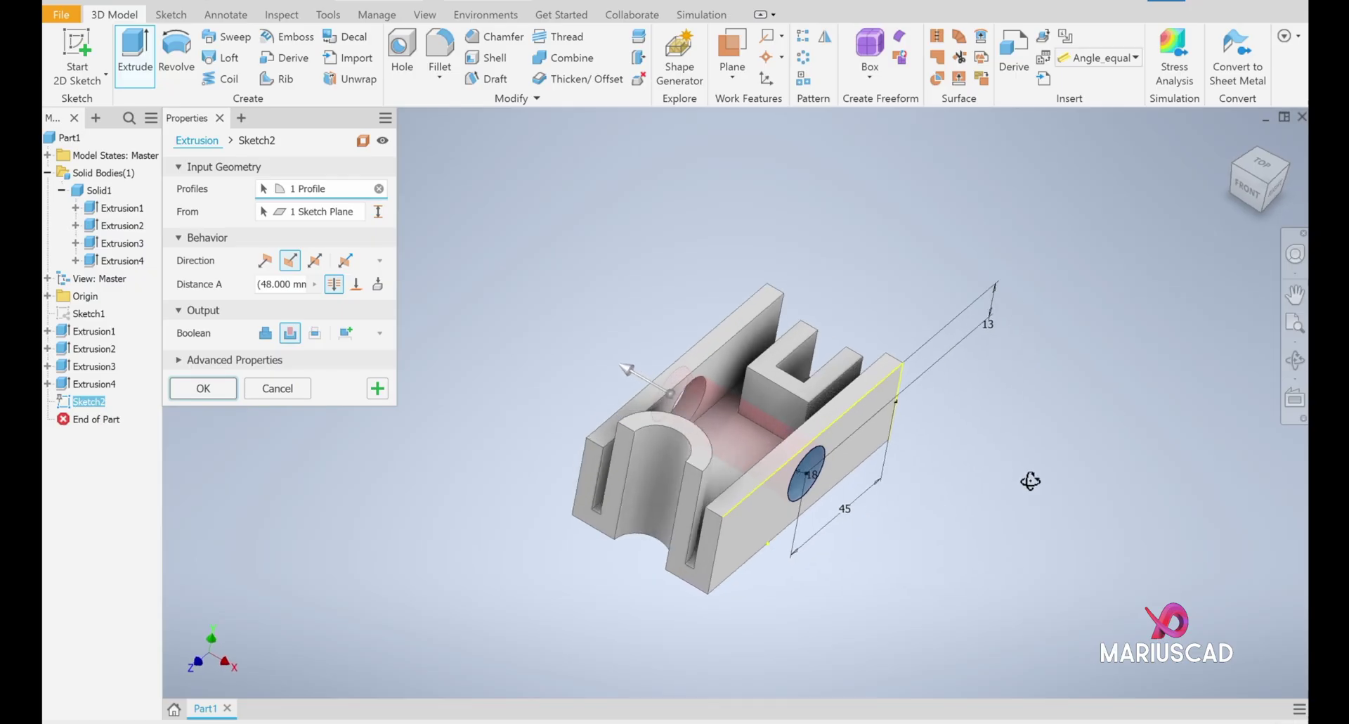
Check in Document Settings that the design units are mm
{"action": "middle_click_drag", "start_coordinate": [1028, 476], "coordinate": [1106, 506], "text": "shift"}
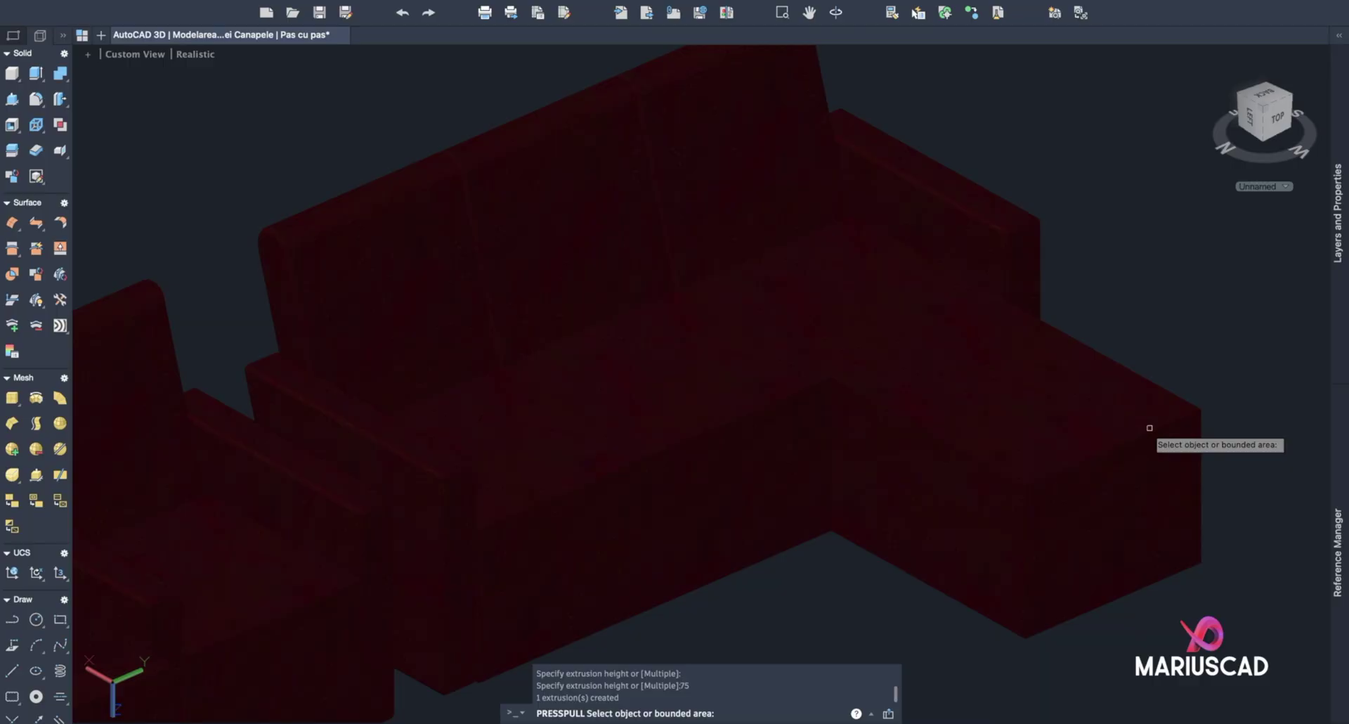
{"action": "left_click_drag", "start_coordinate": [773, 383], "coordinate": [773, 394]}
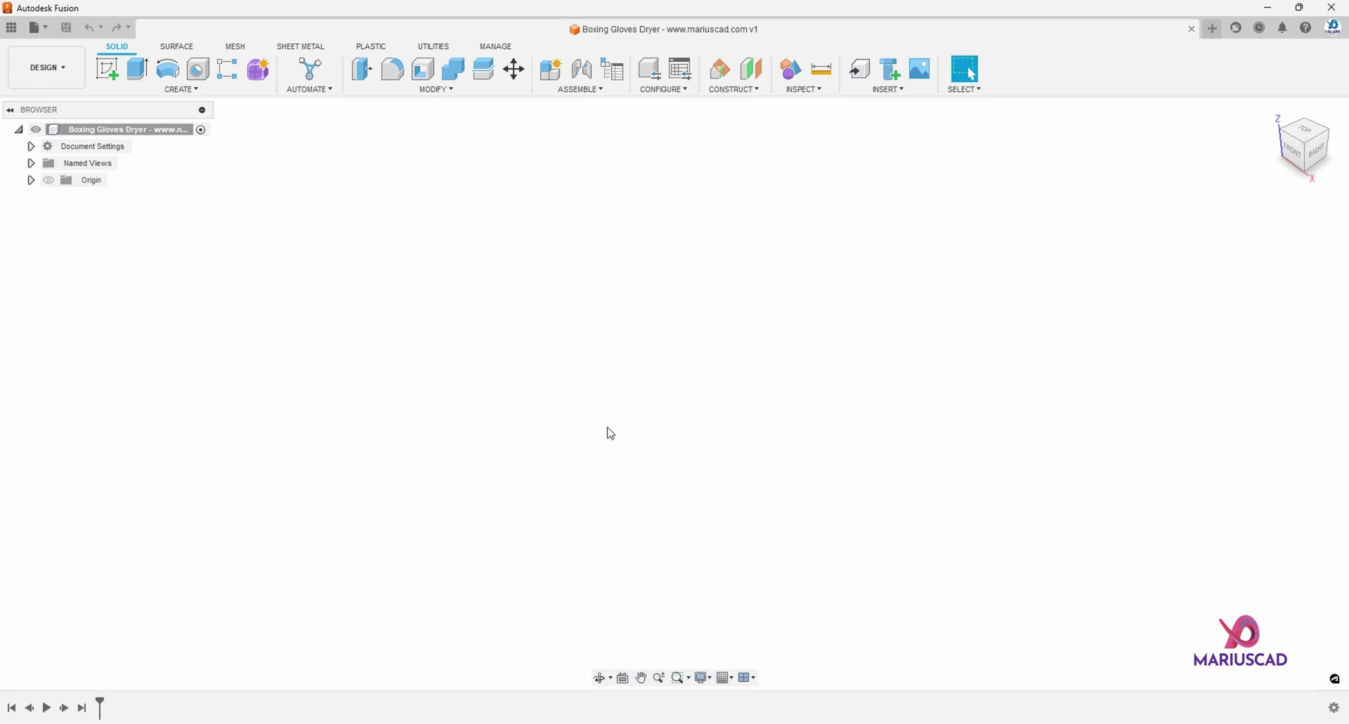
{"action": "left_click", "coordinate": [31, 147]}
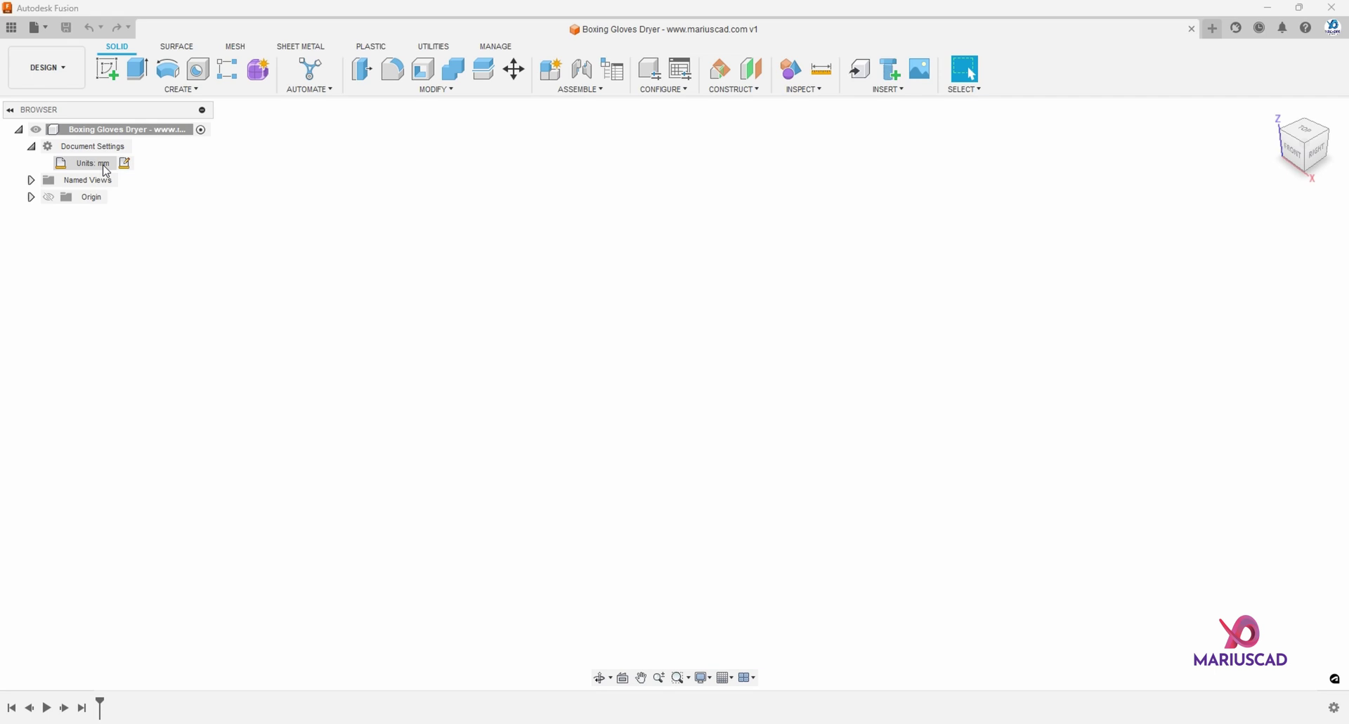
{"action": "left_click", "coordinate": [31, 146]}
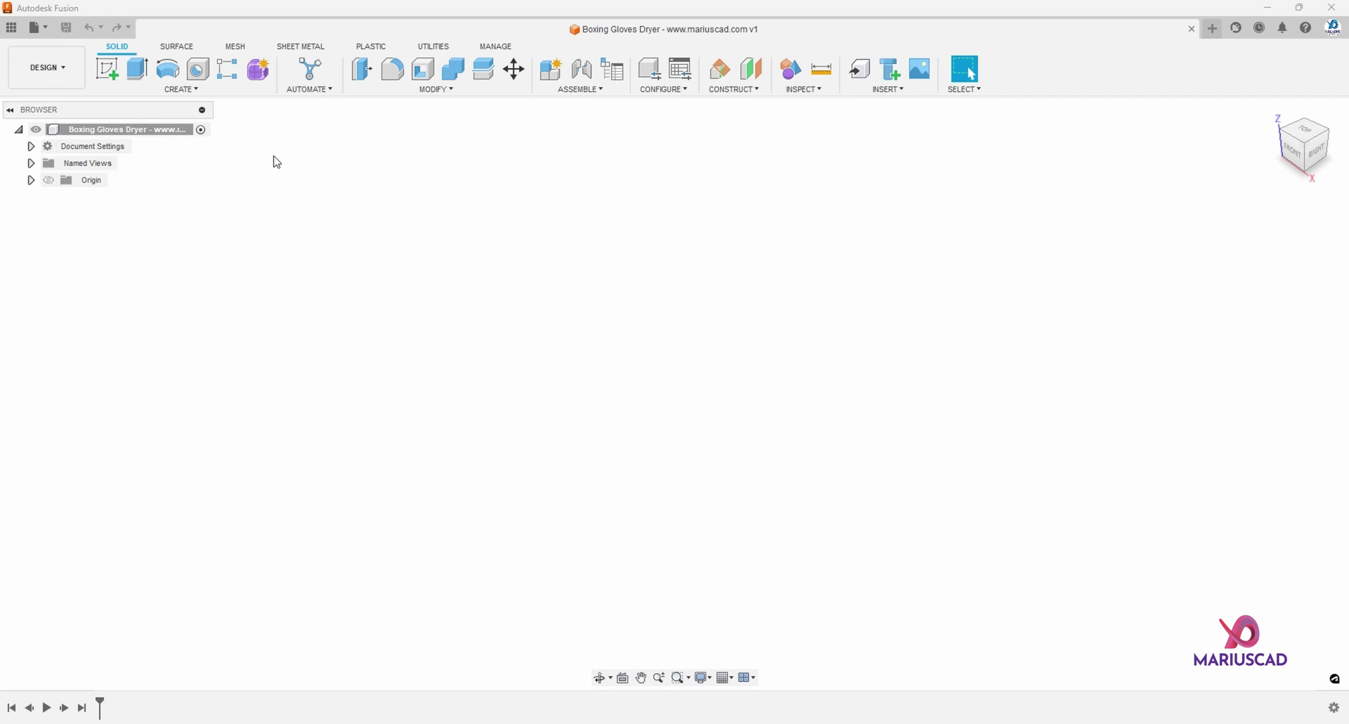
Add a new component named 'Dryer'
{"action": "left_click", "coordinate": [182, 90]}
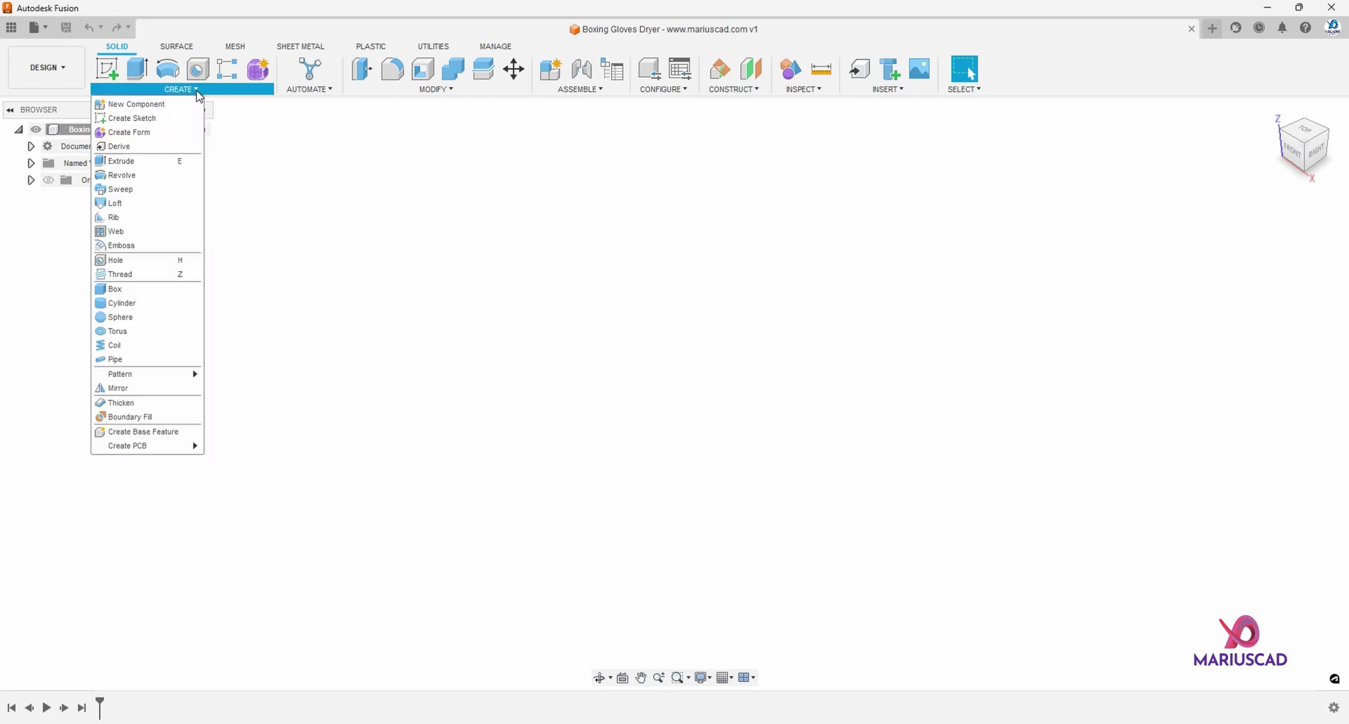
{"action": "left_click", "coordinate": [133, 100]}
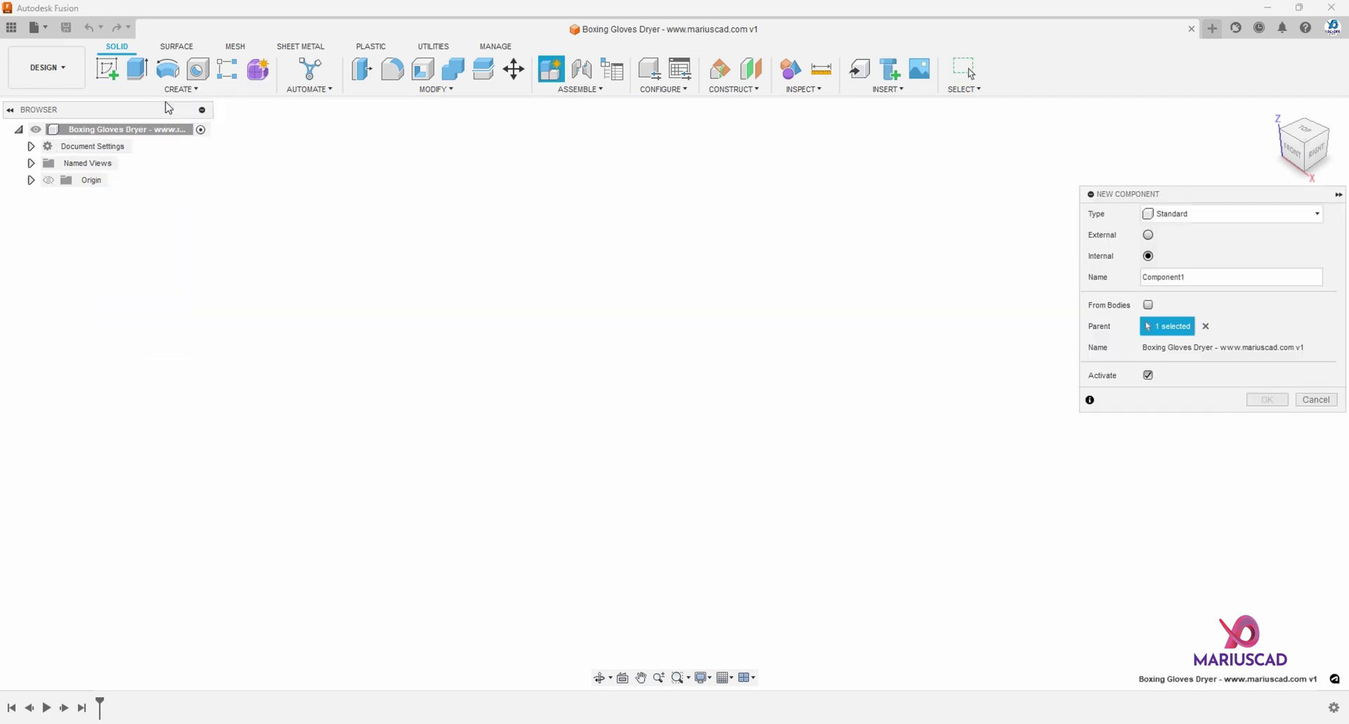
{"action": "double_click", "coordinate": [1223, 279]}
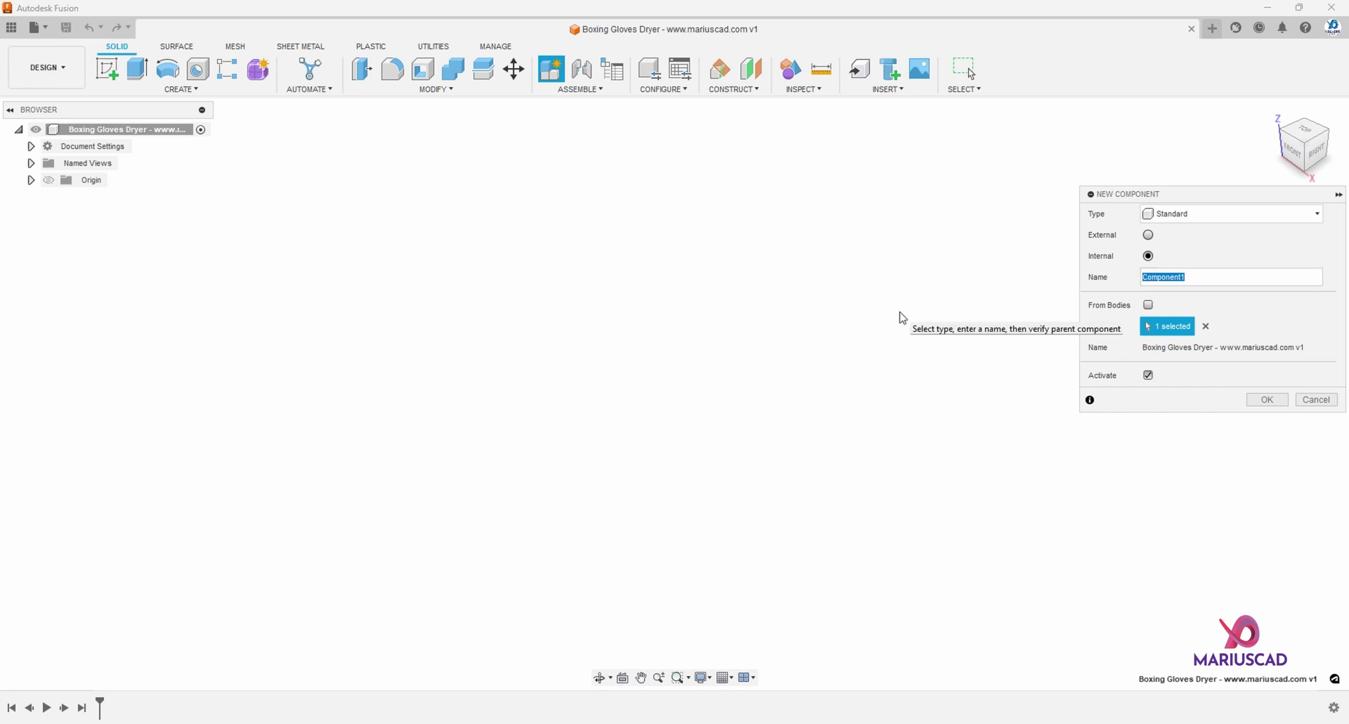
{"action": "type", "text": "Dryer"}
{"action": "key", "text": "Return"}
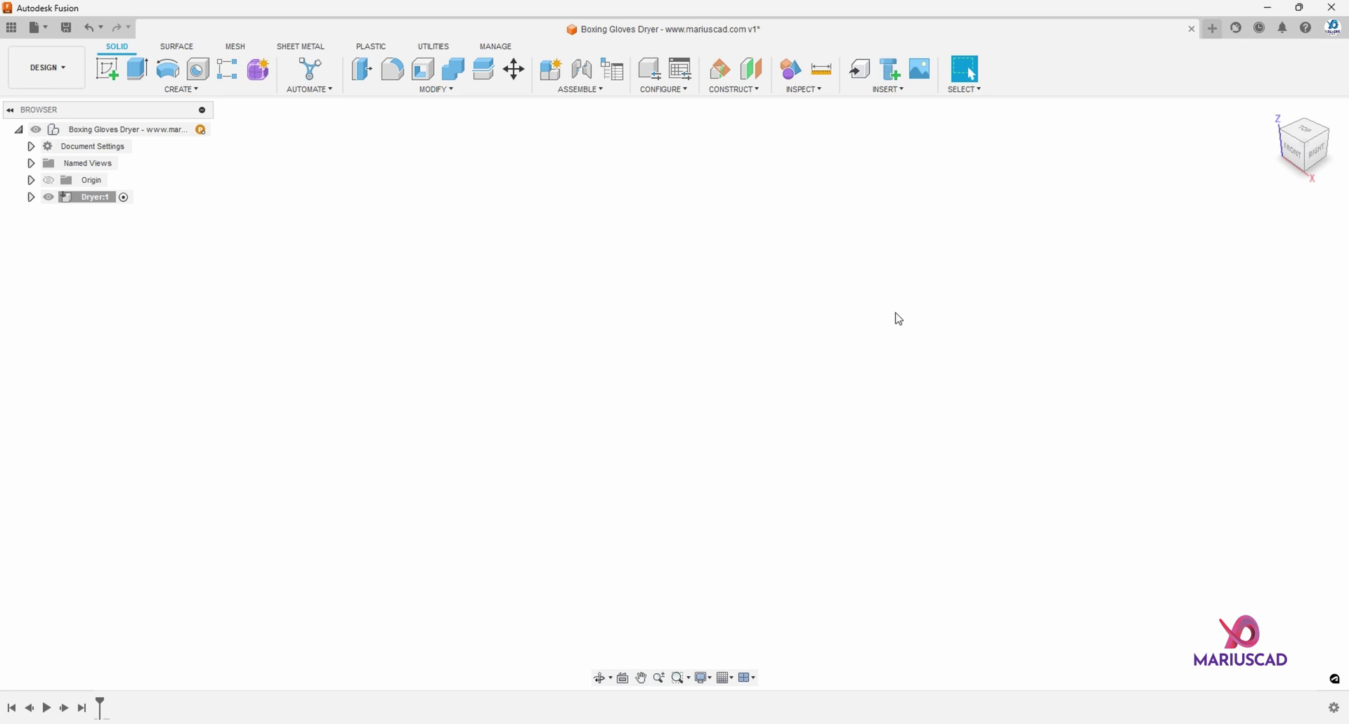
On the XY plane, sketch an ellipse centred at the origin with axes 95 and 60
{"action": "left_click", "coordinate": [107, 68]}
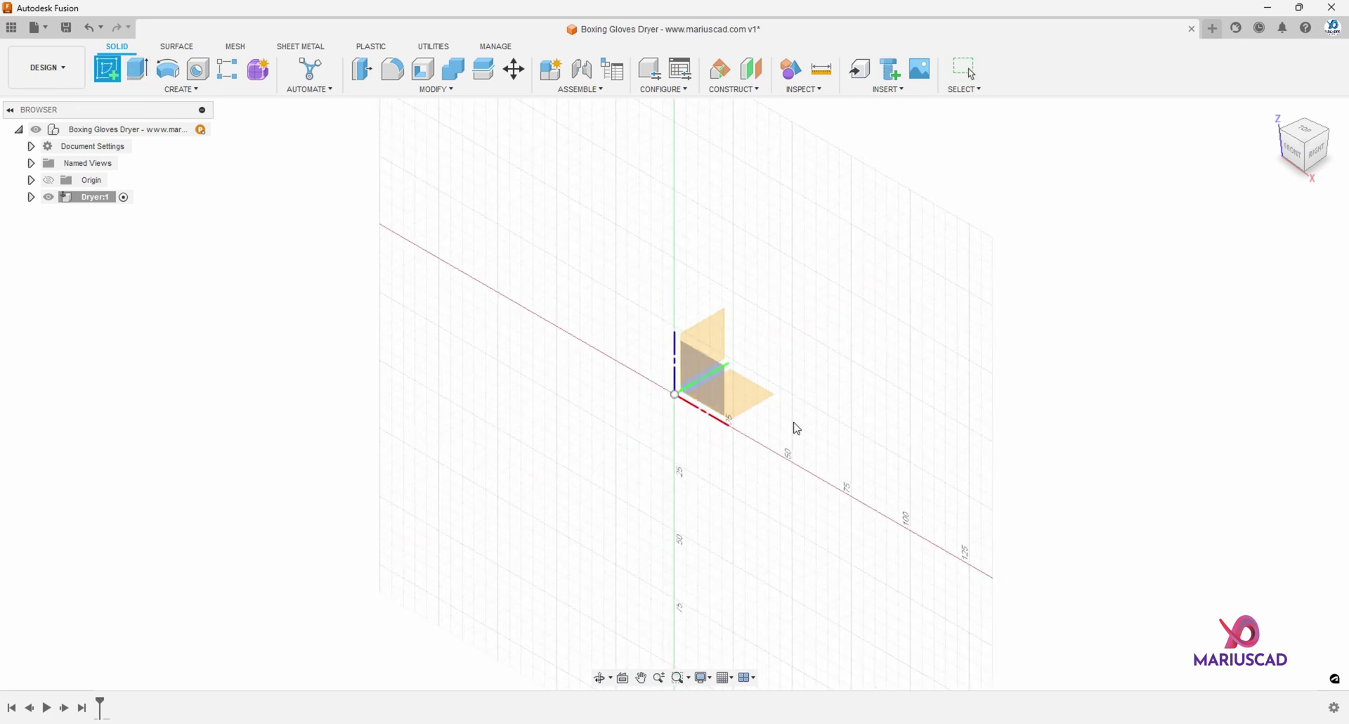
{"action": "left_click", "coordinate": [759, 403]}
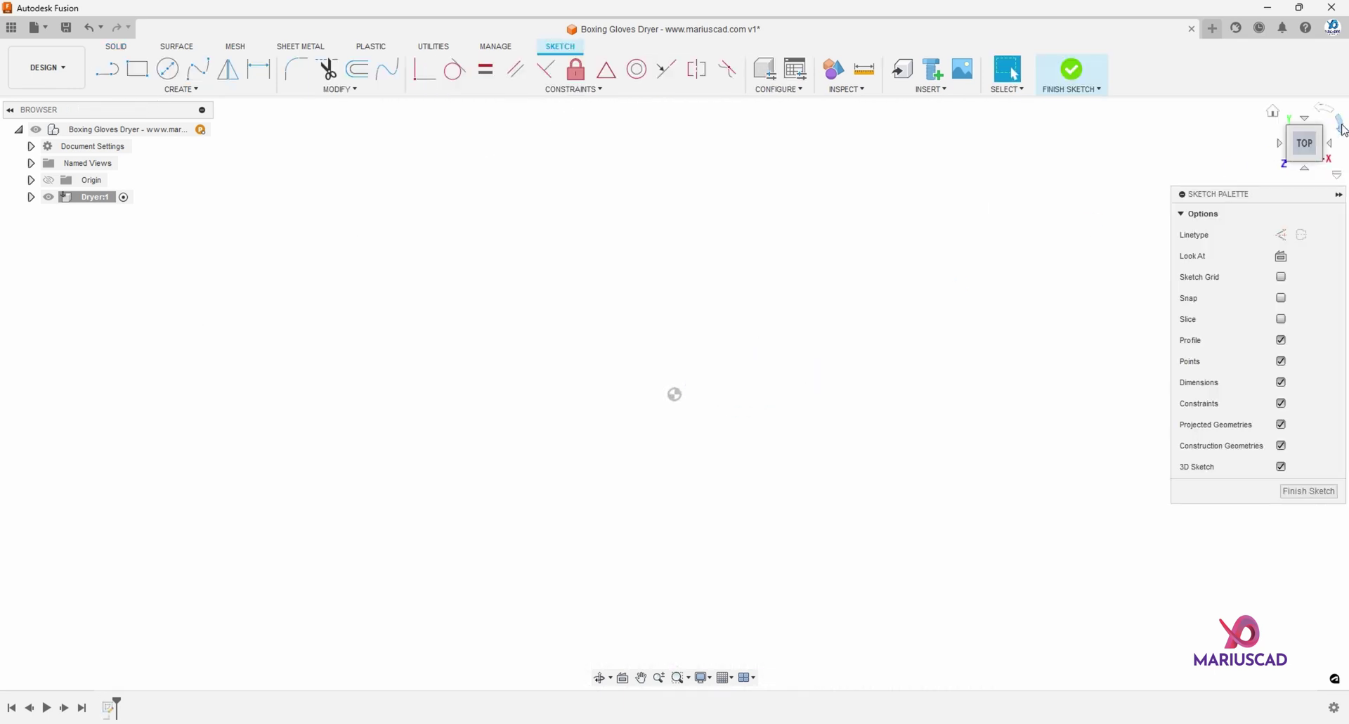
{"action": "left_click", "coordinate": [1343, 130]}
{"action": "left_click", "coordinate": [189, 92]}
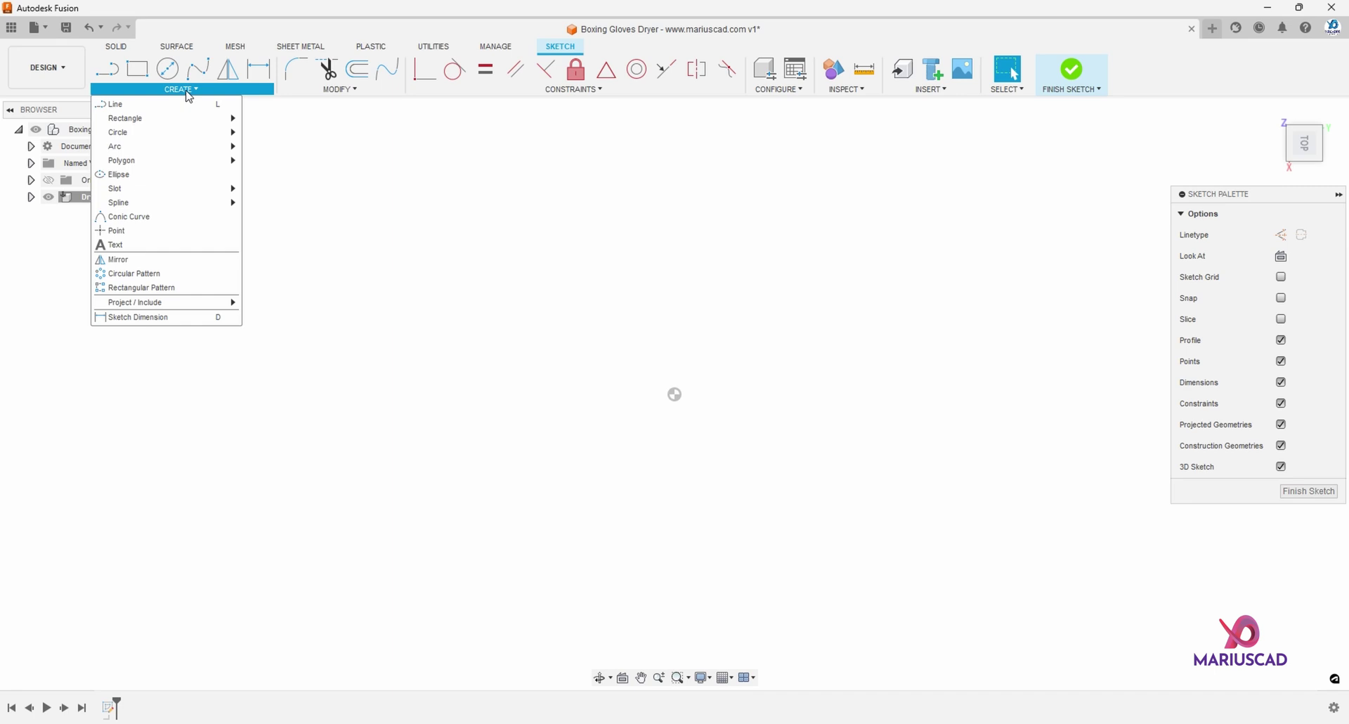
{"action": "left_click", "coordinate": [169, 174]}
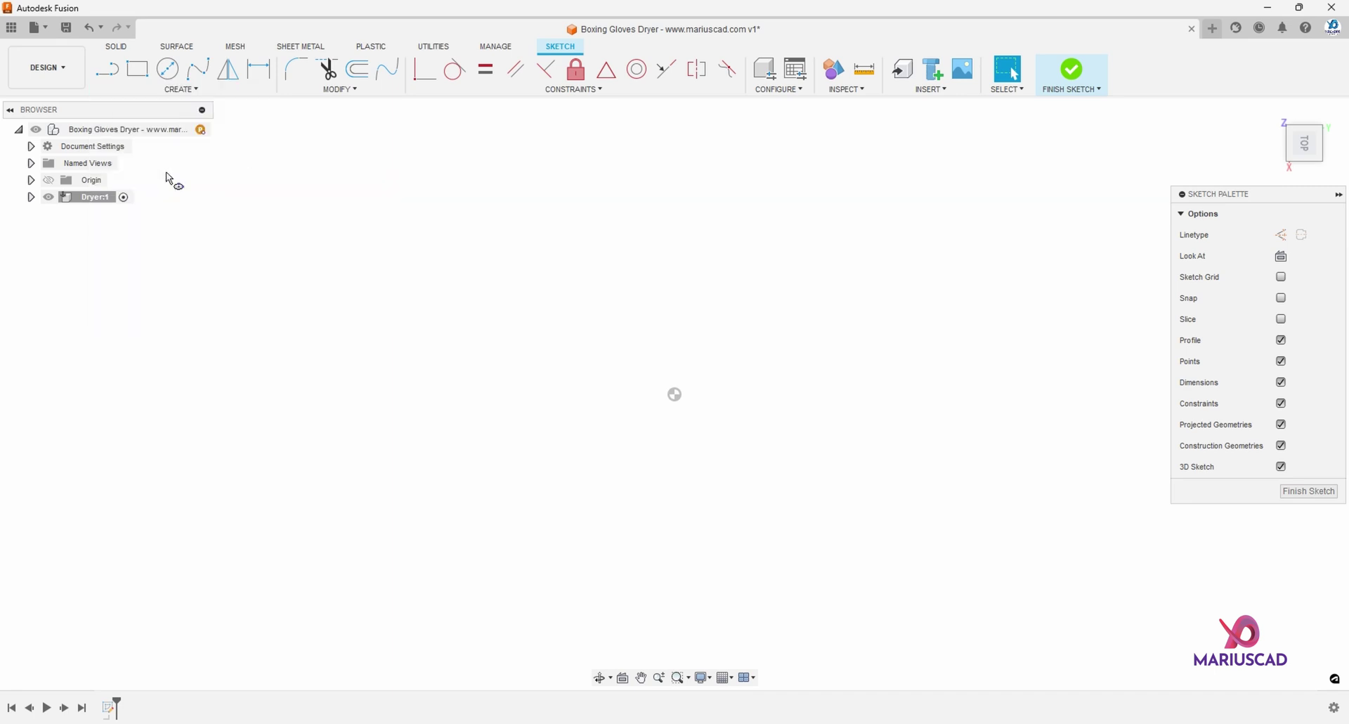
{"action": "left_click", "coordinate": [675, 395]}
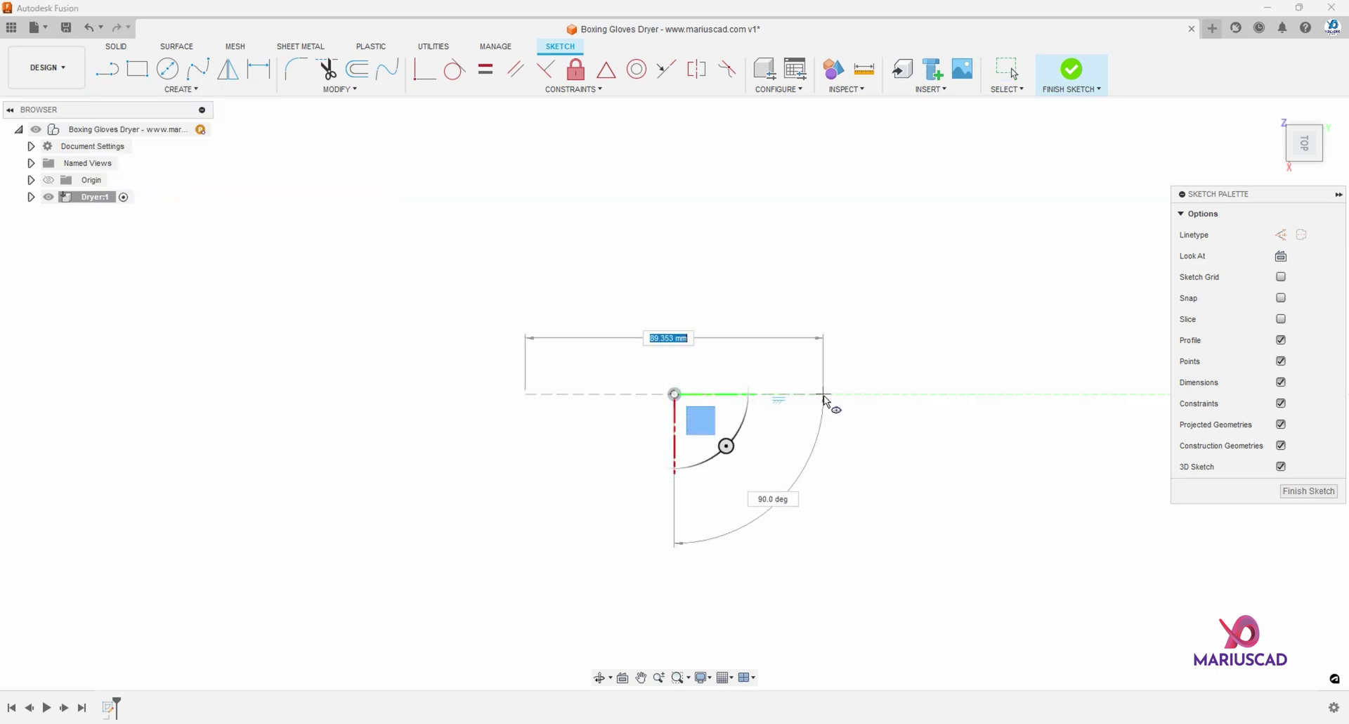
{"action": "type", "text": "95"}
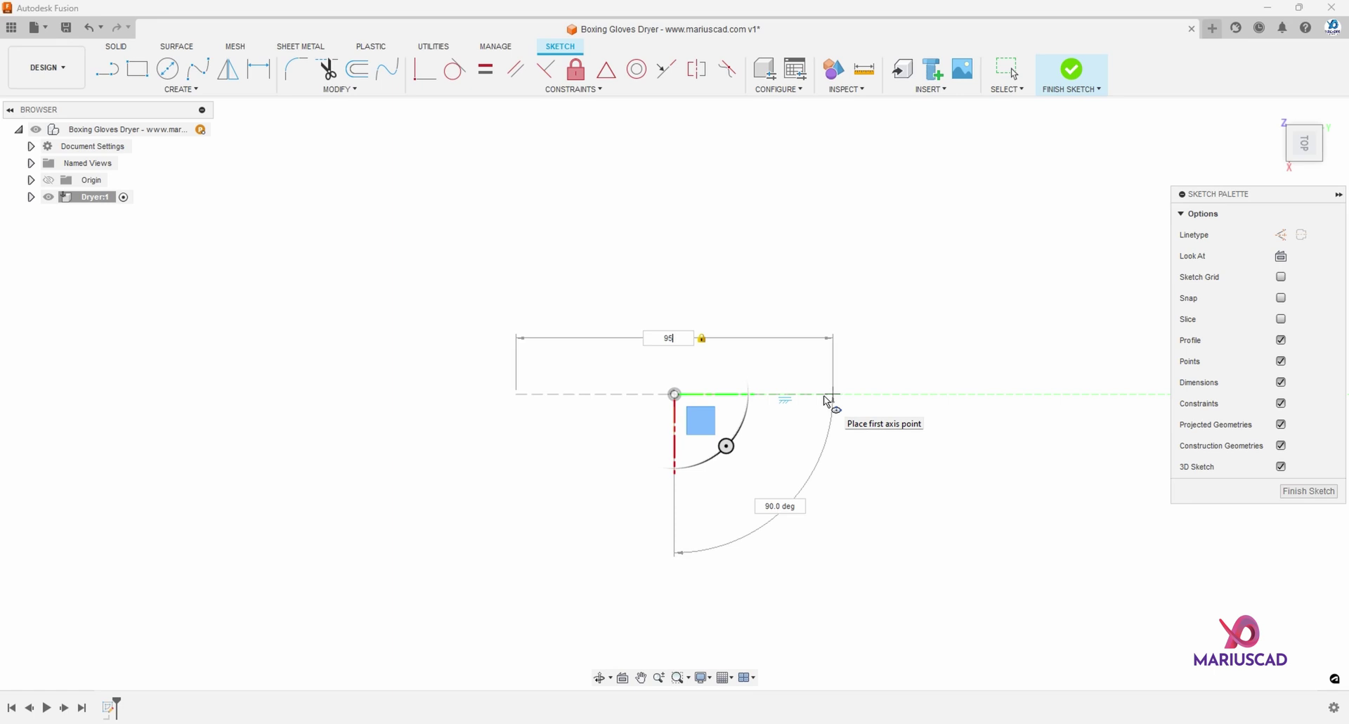
{"action": "left_click", "coordinate": [833, 394]}
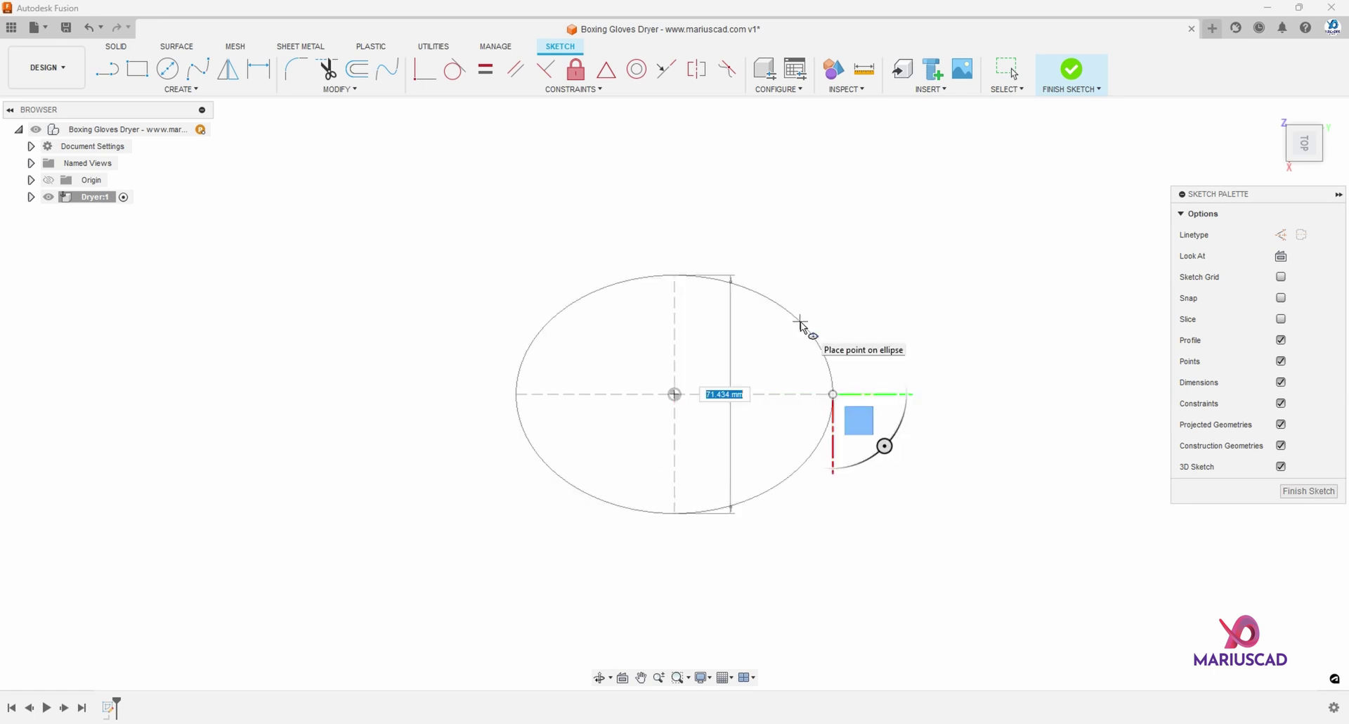
{"action": "type", "text": "60"}
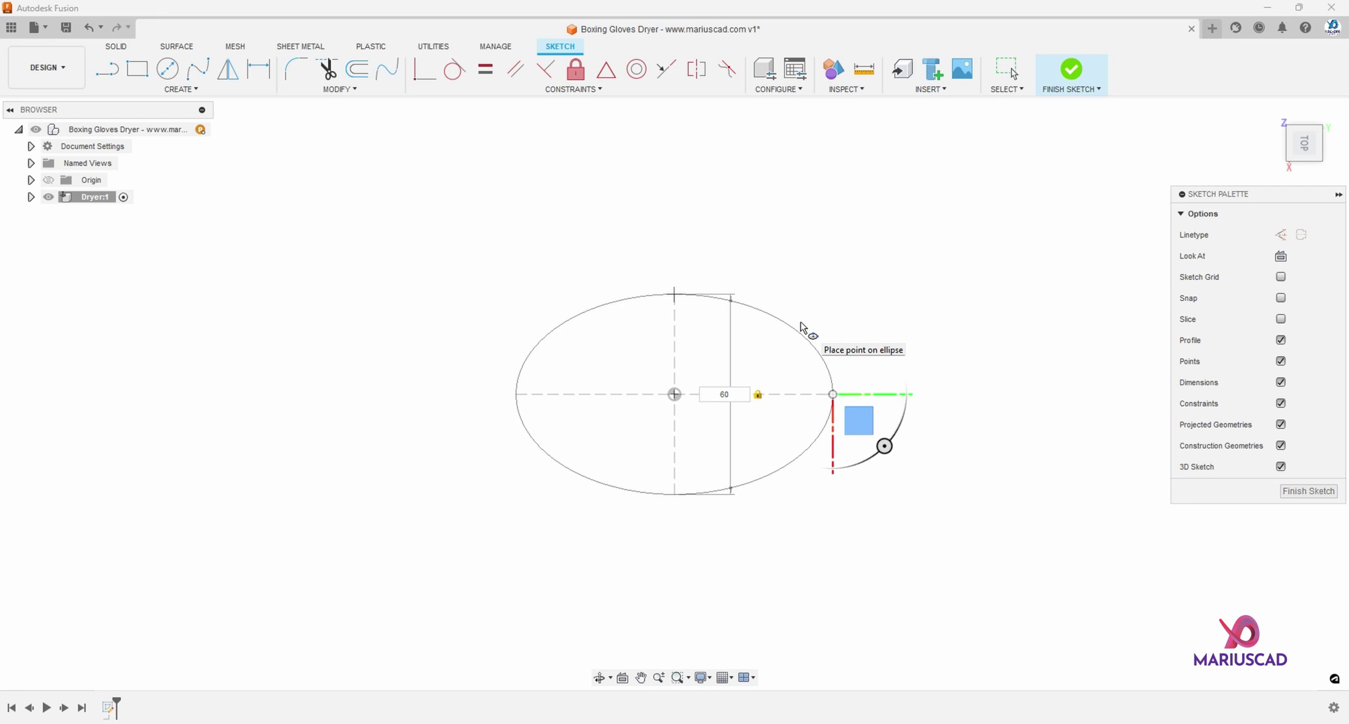
{"action": "key", "text": "Return"}
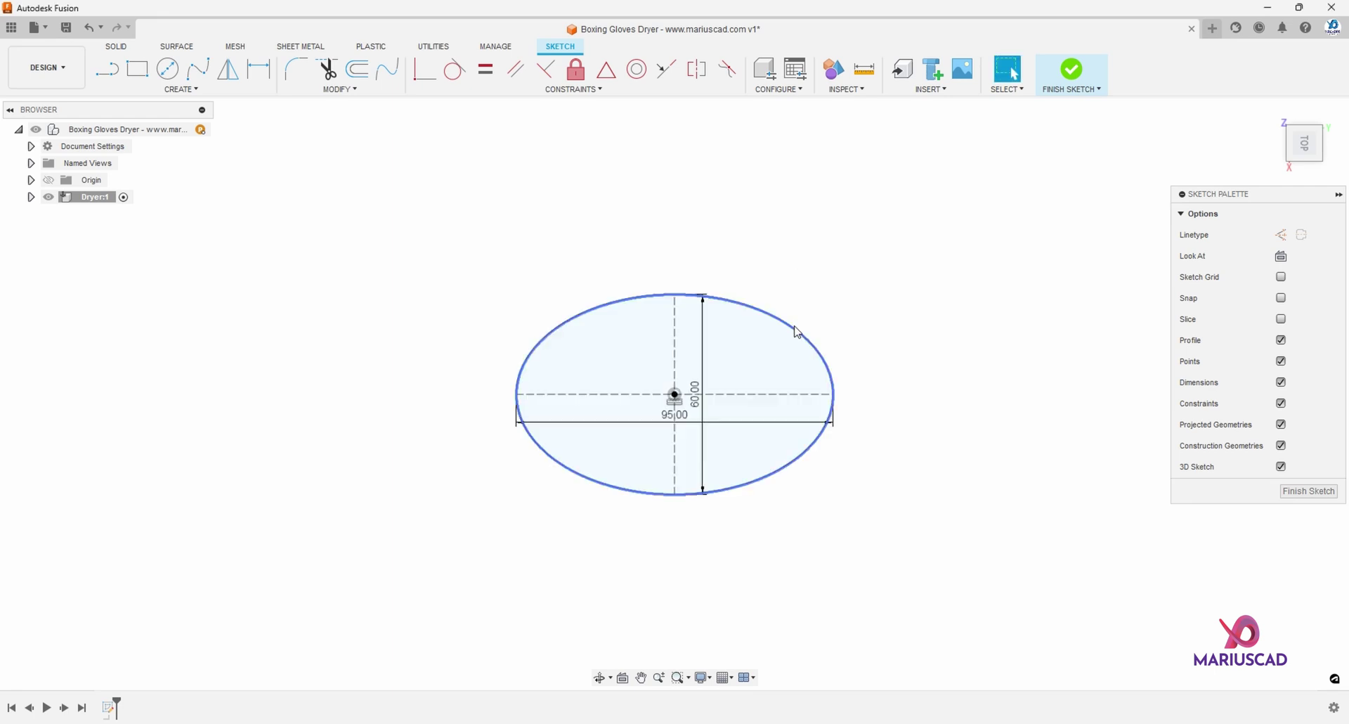
Offset the ellipse -2.5 mm inward and finish the sketch
{"action": "left_click", "coordinate": [365, 75]}
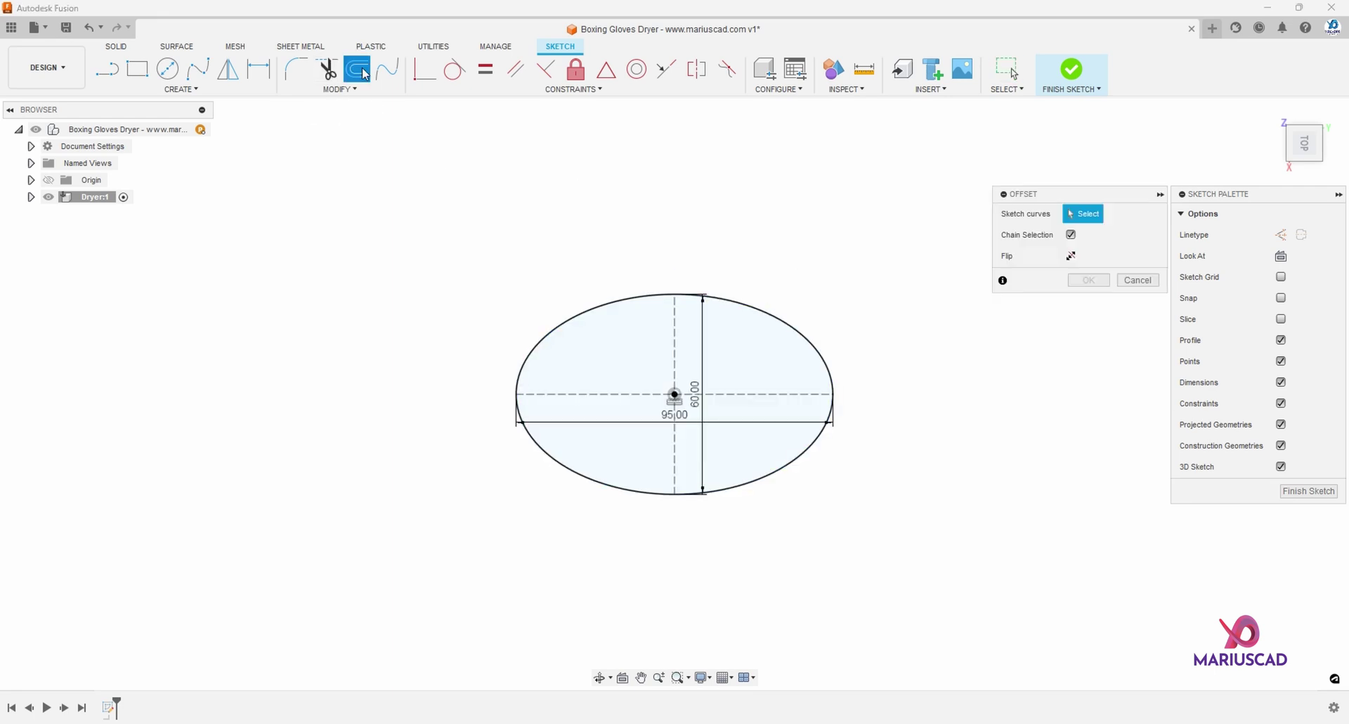
{"action": "left_click", "coordinate": [739, 303]}
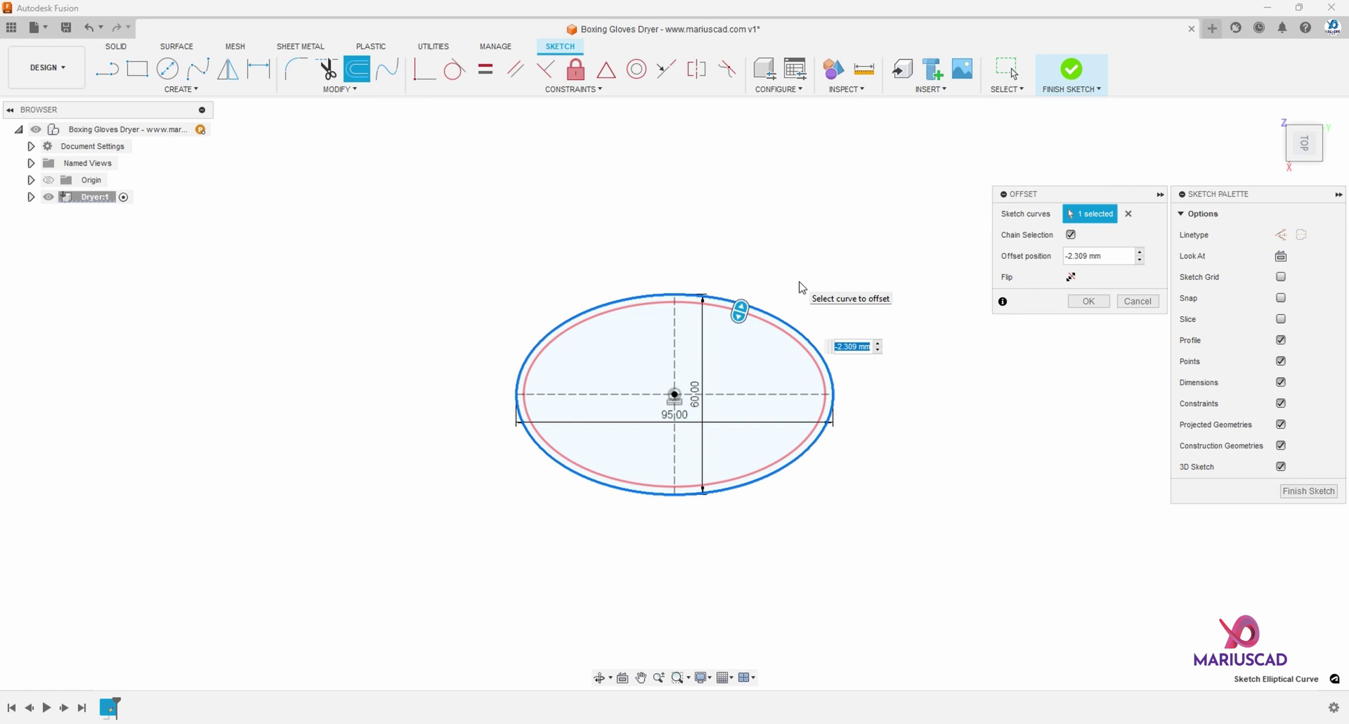
{"action": "type", "text": "-2.5"}
{"action": "key", "text": "Return"}
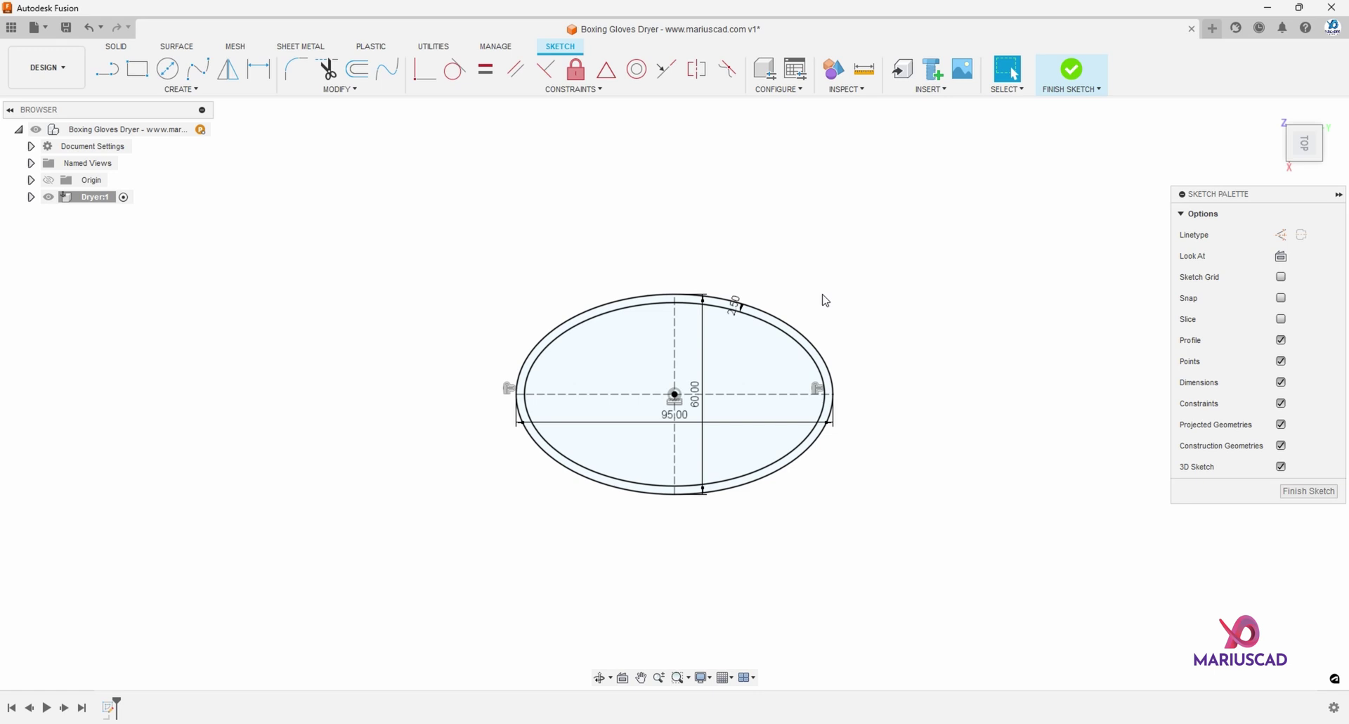
{"action": "left_click", "coordinate": [1072, 71]}
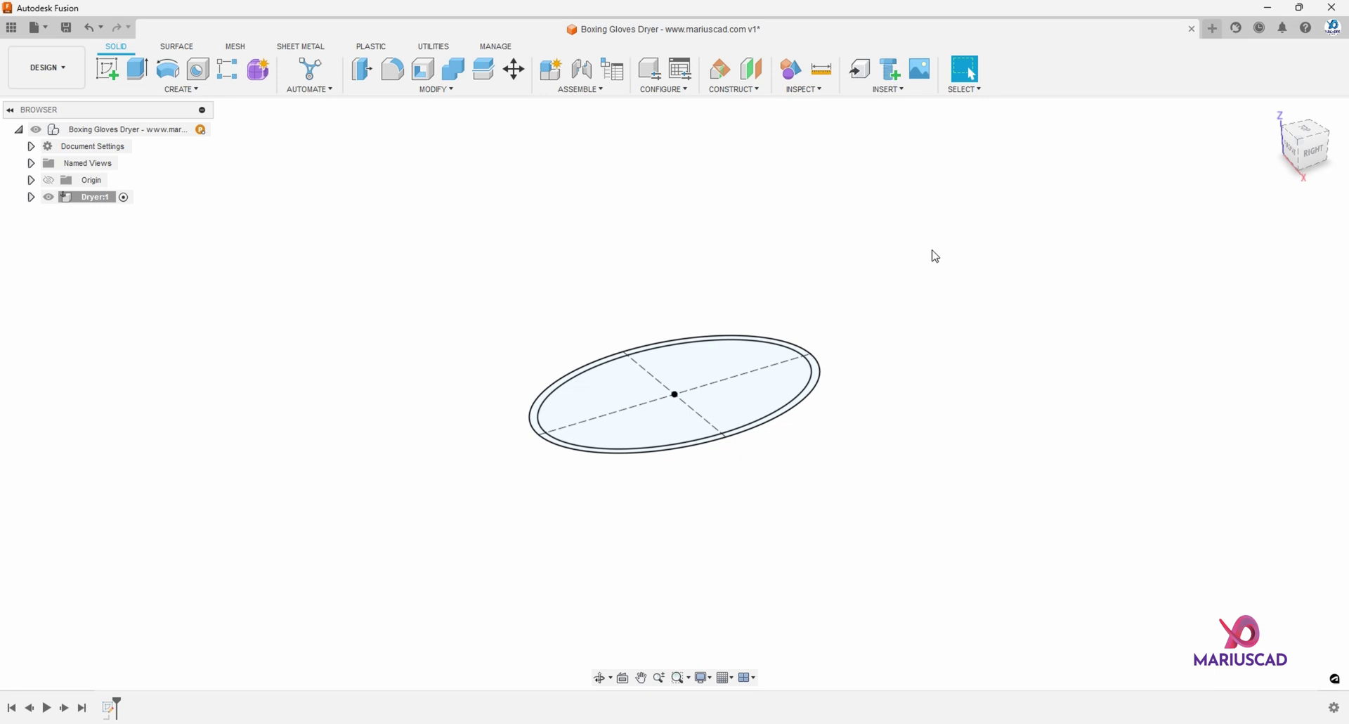
Create an offset plane 200 mm above the ellipse profile, then fit the view
{"action": "left_click", "coordinate": [735, 89]}
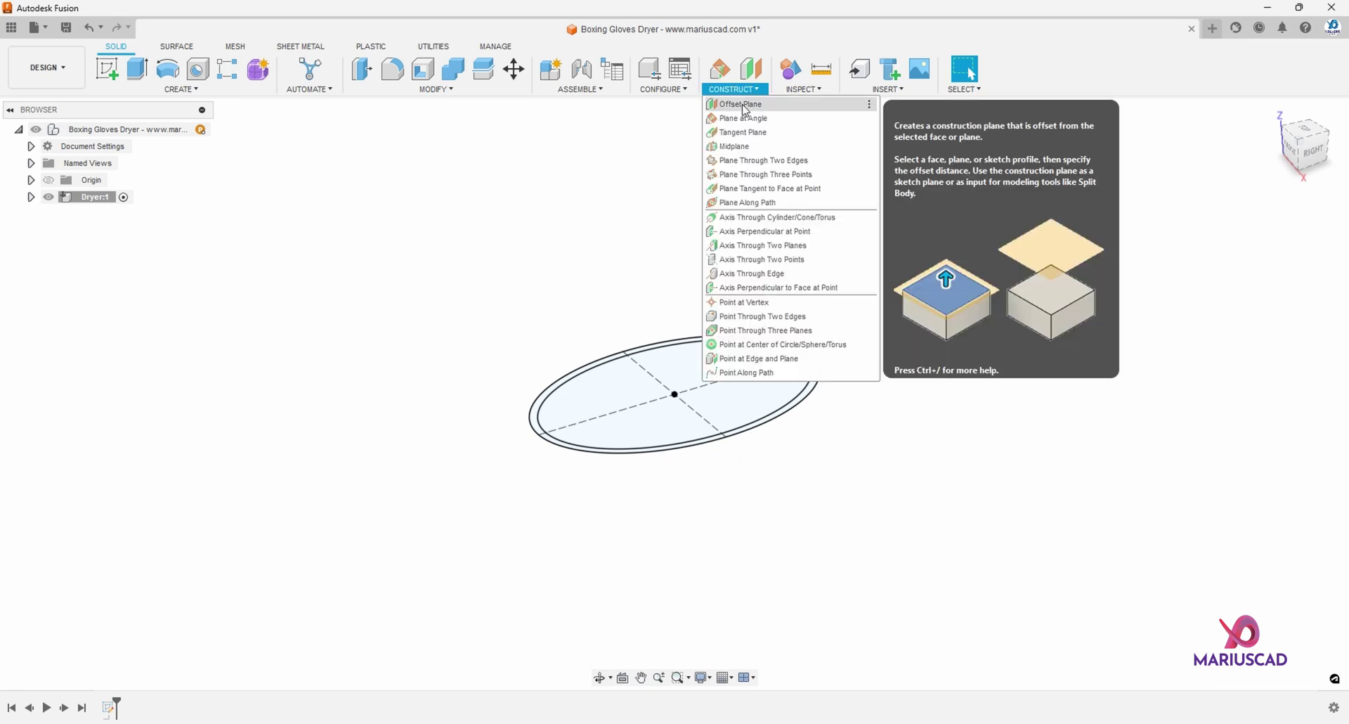
{"action": "left_click", "coordinate": [744, 105]}
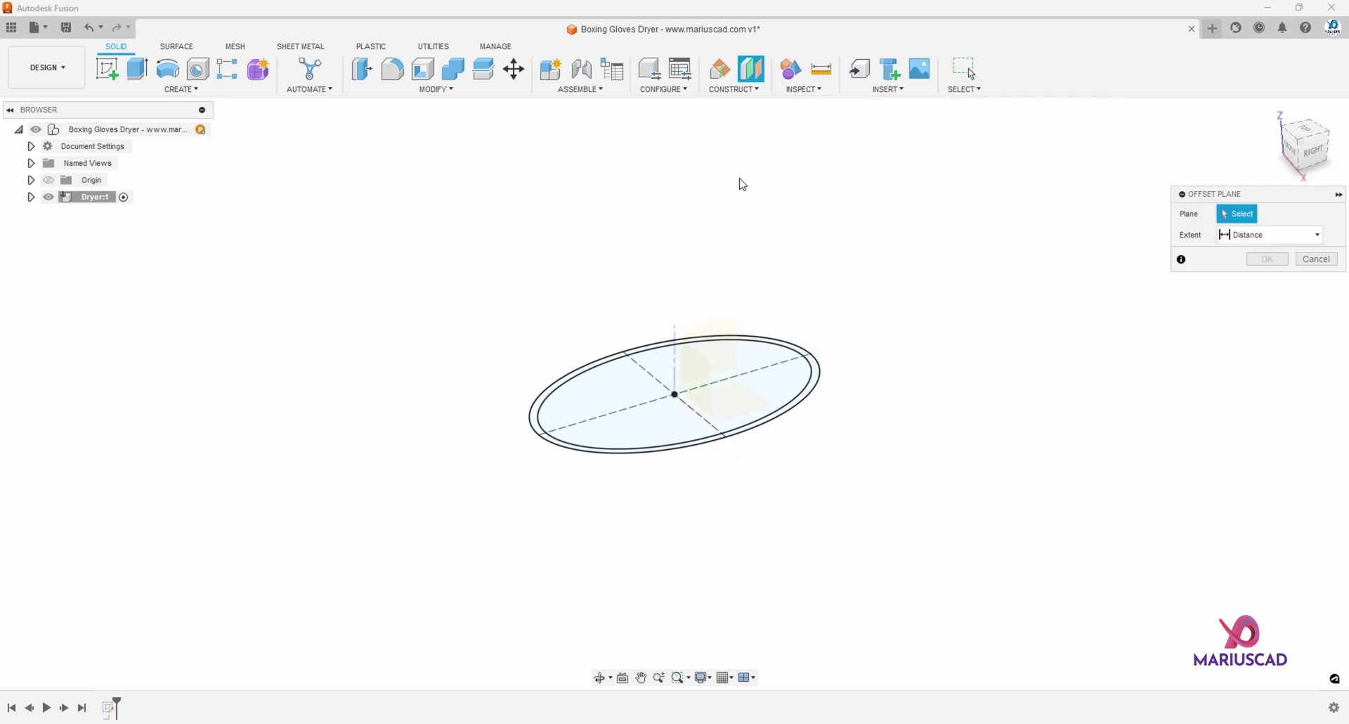
{"action": "left_click", "coordinate": [785, 371]}
{"action": "left_click_drag", "start_coordinate": [682, 384], "coordinate": [675, 281]}
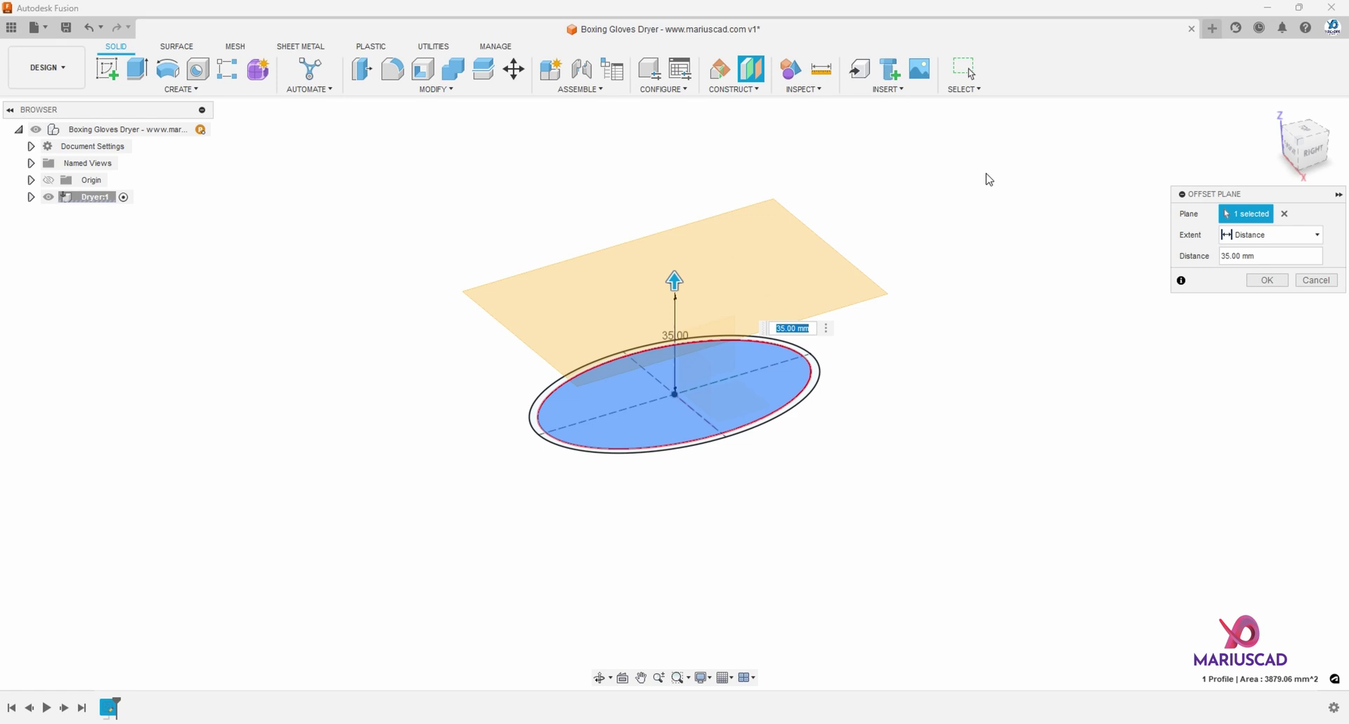
{"action": "key", "text": "Return"}
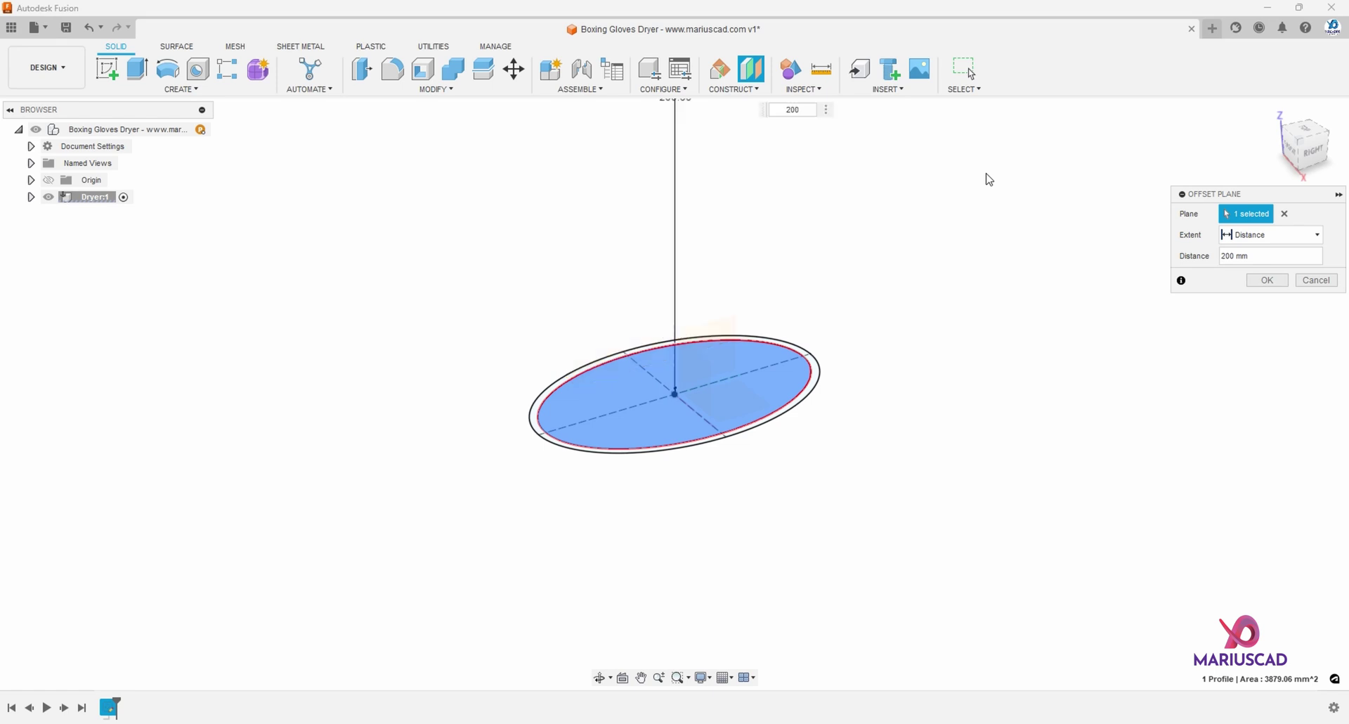
{"action": "middle_click", "coordinate": [949, 187]}
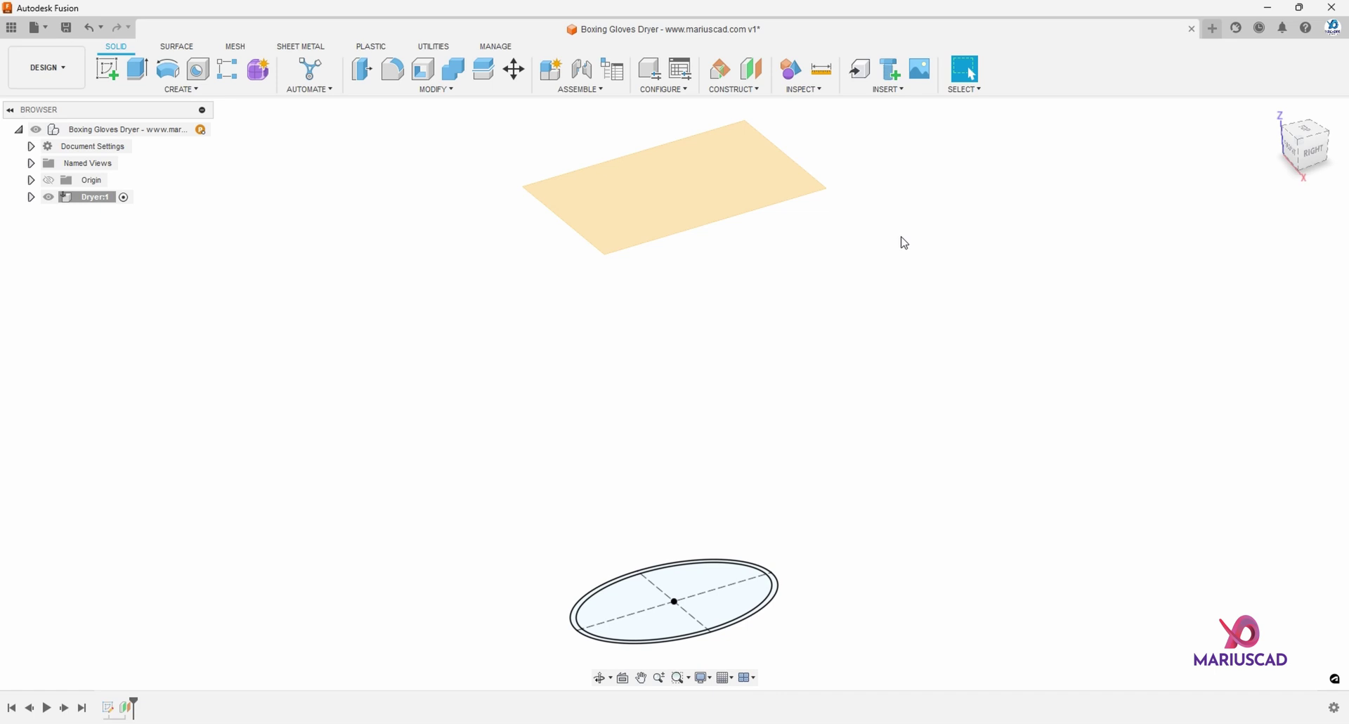
Start a sketch on Plane1 and project the outer base ellipse onto it
{"action": "left_click", "coordinate": [695, 196]}
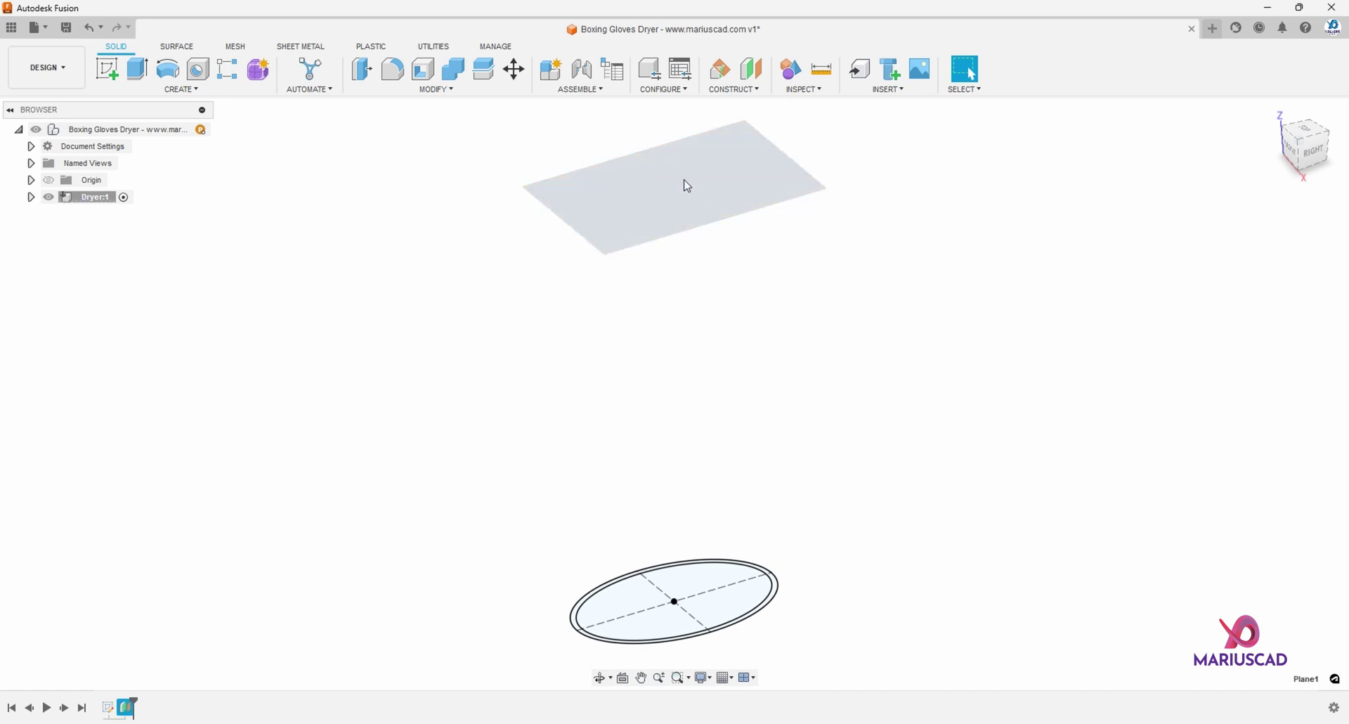
{"action": "right_click", "coordinate": [688, 186]}
{"action": "left_click", "coordinate": [647, 274]}
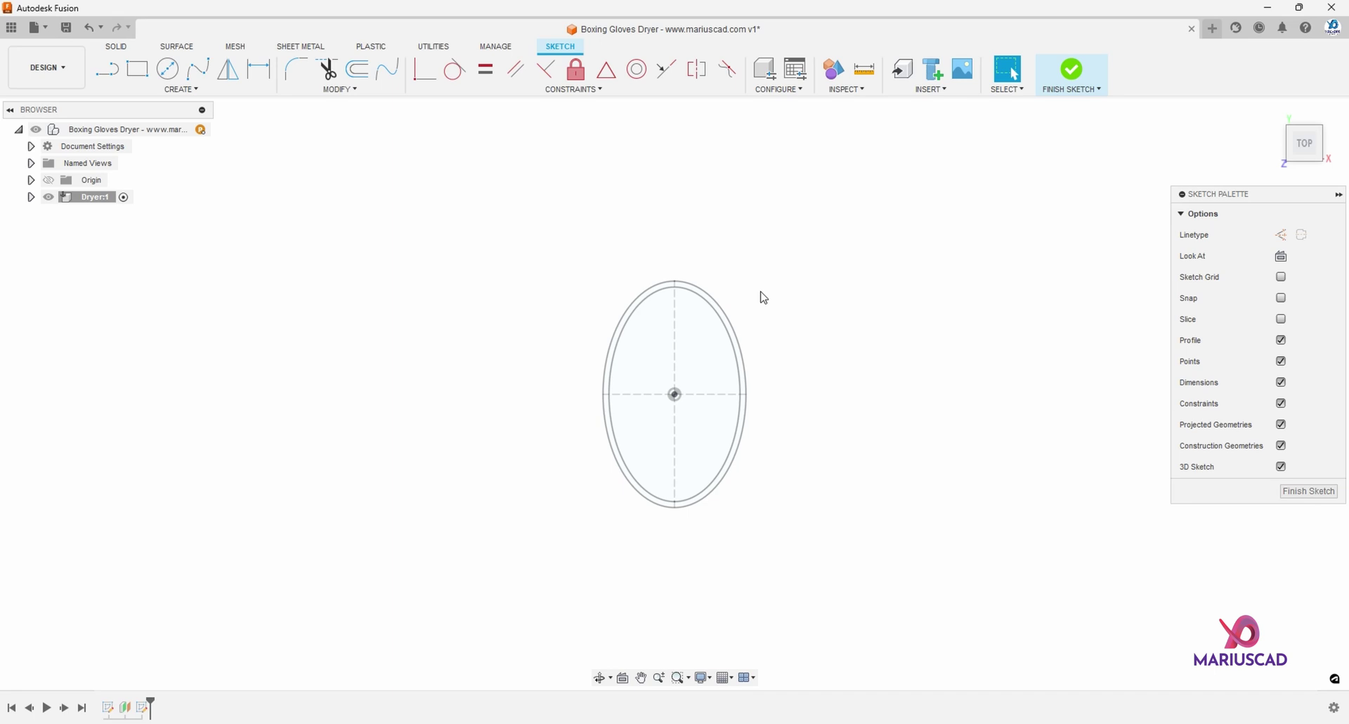
{"action": "key", "text": "p"}
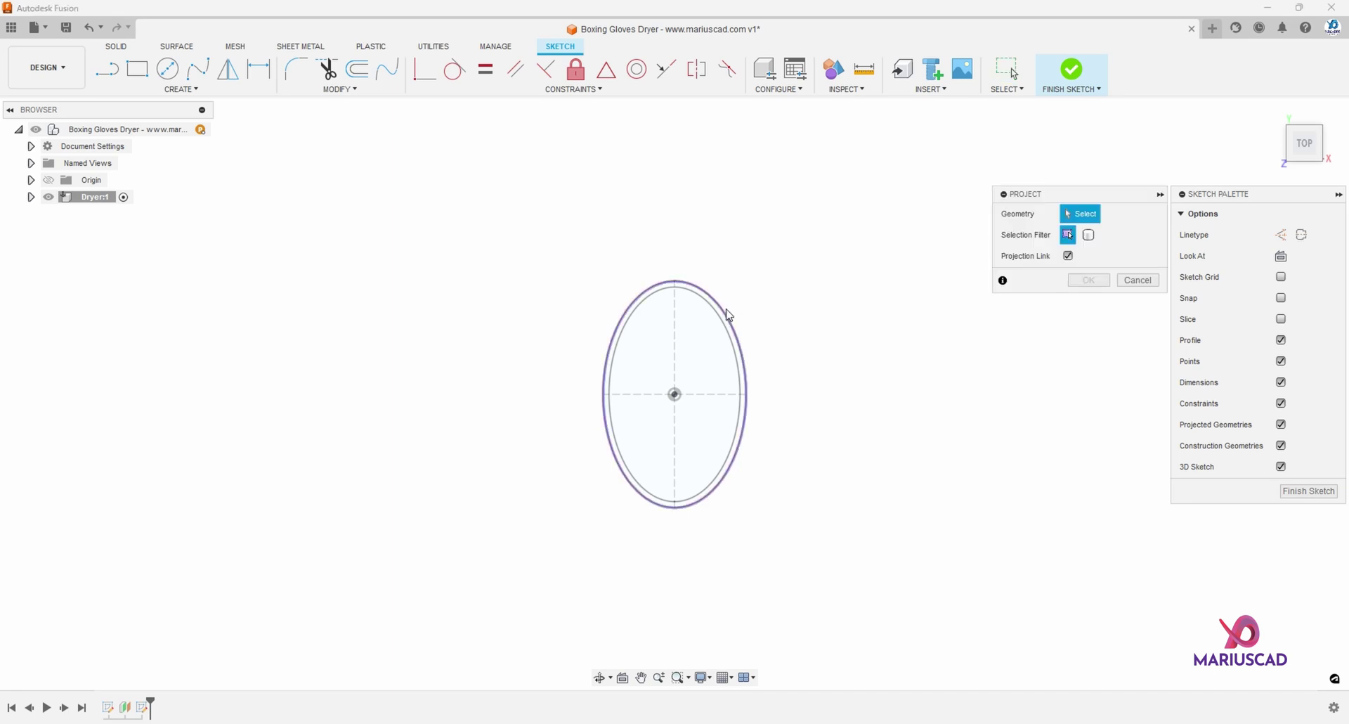
{"action": "left_click", "coordinate": [728, 314]}
{"action": "left_click", "coordinate": [1089, 280]}
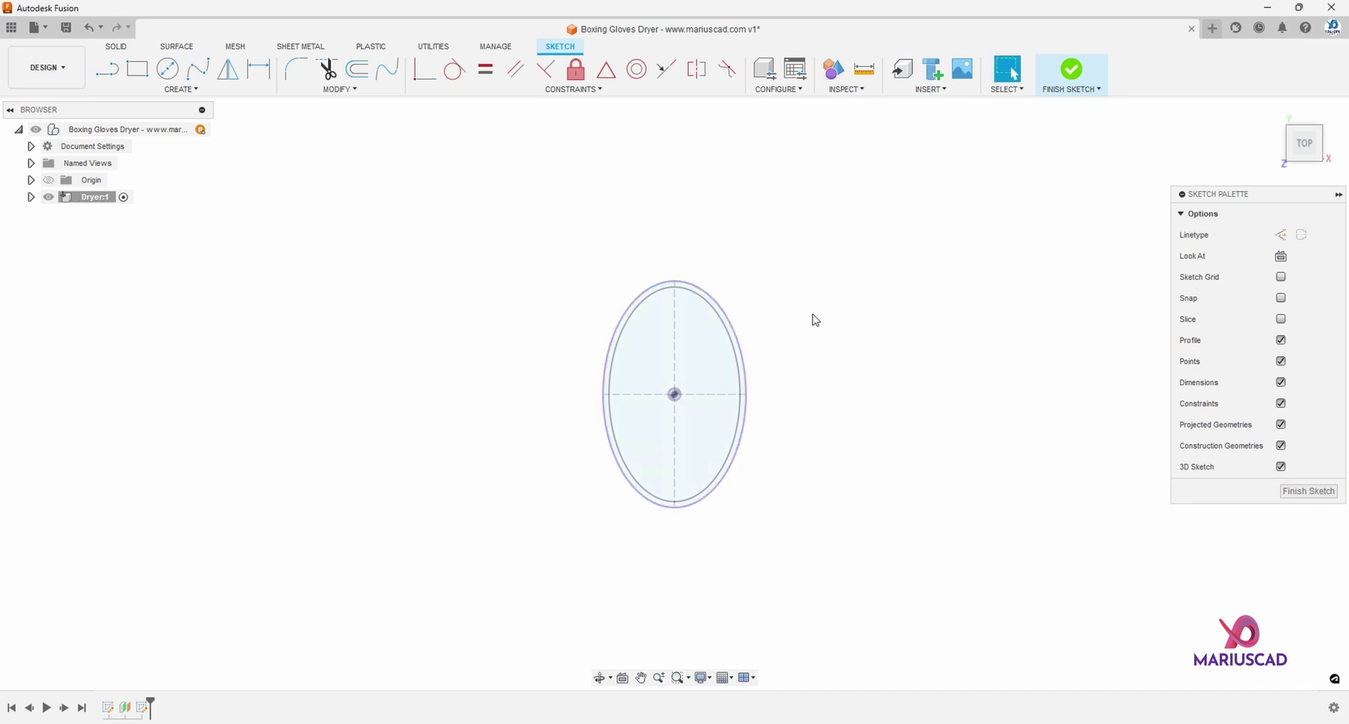
{"action": "scroll", "coordinate": [727, 343], "scroll_direction": "up", "scroll_amount": 3}
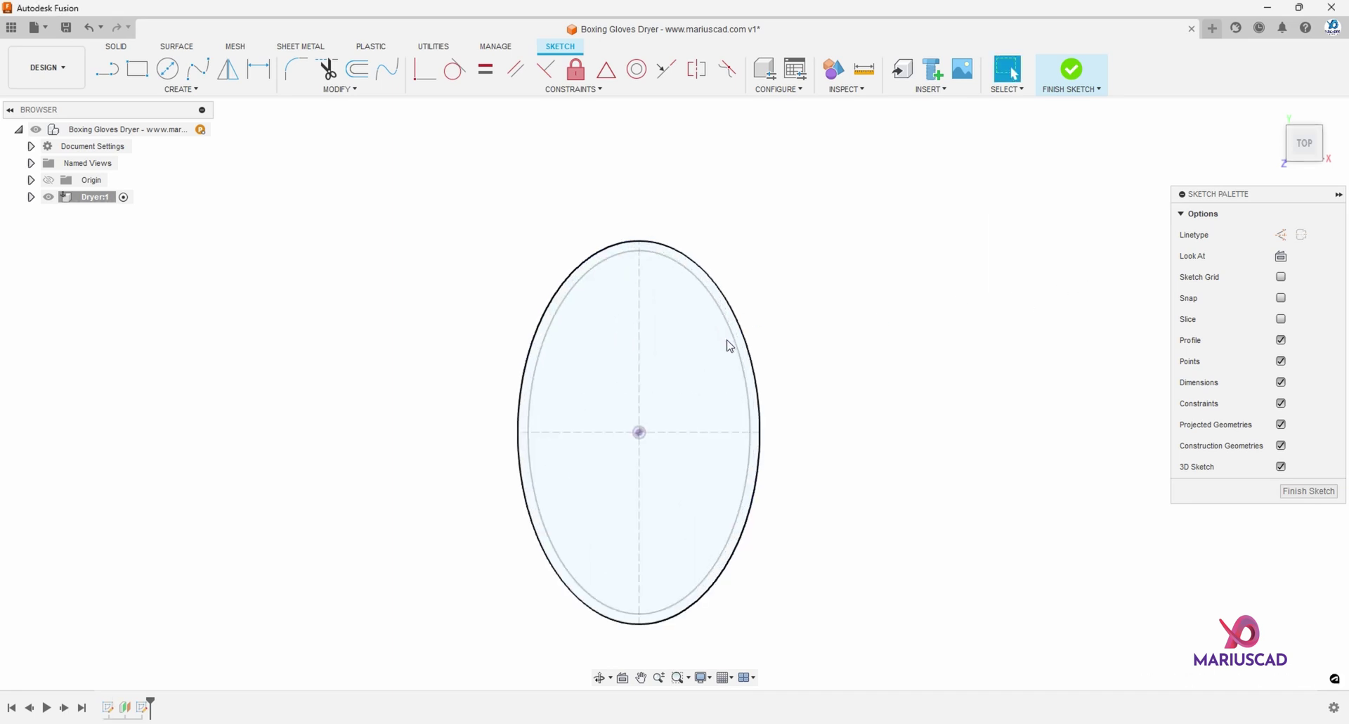
Offset the projected ellipse 10 mm inward
{"action": "left_click", "coordinate": [357, 69]}
{"action": "left_click", "coordinate": [746, 333]}
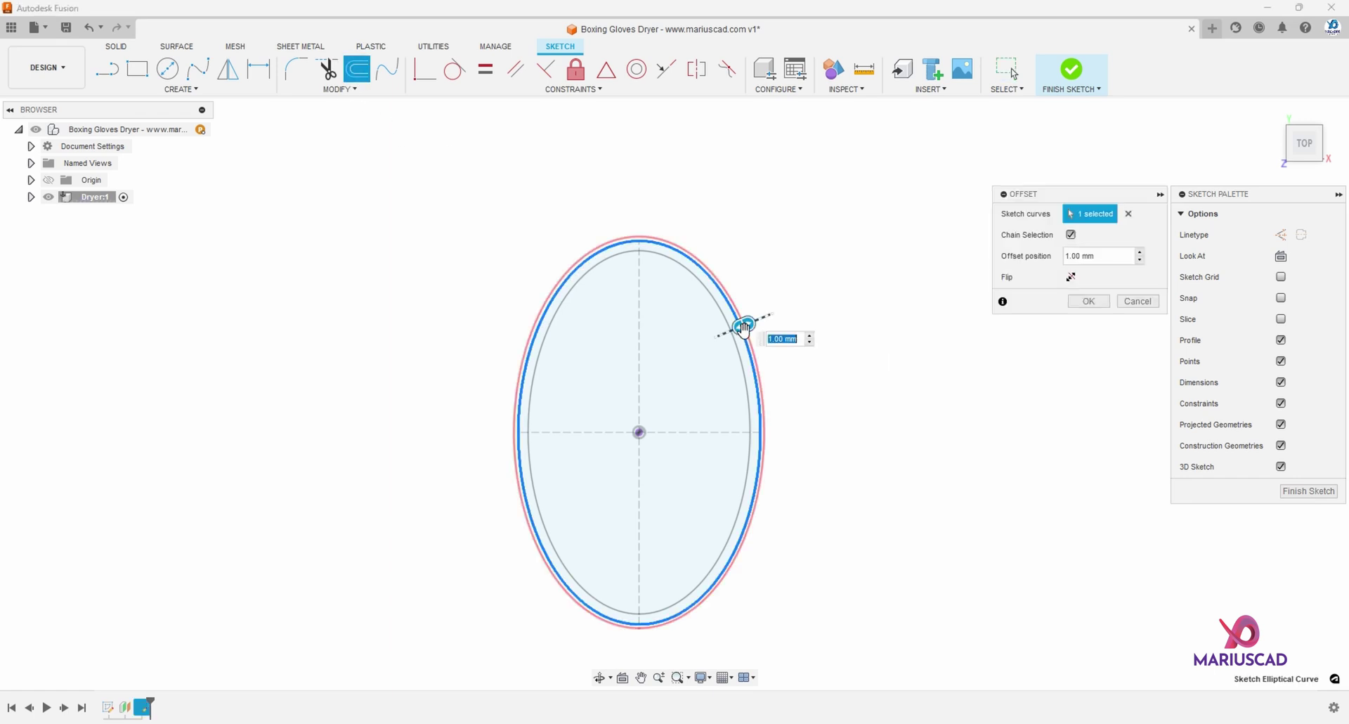
{"action": "type", "text": "-10"}
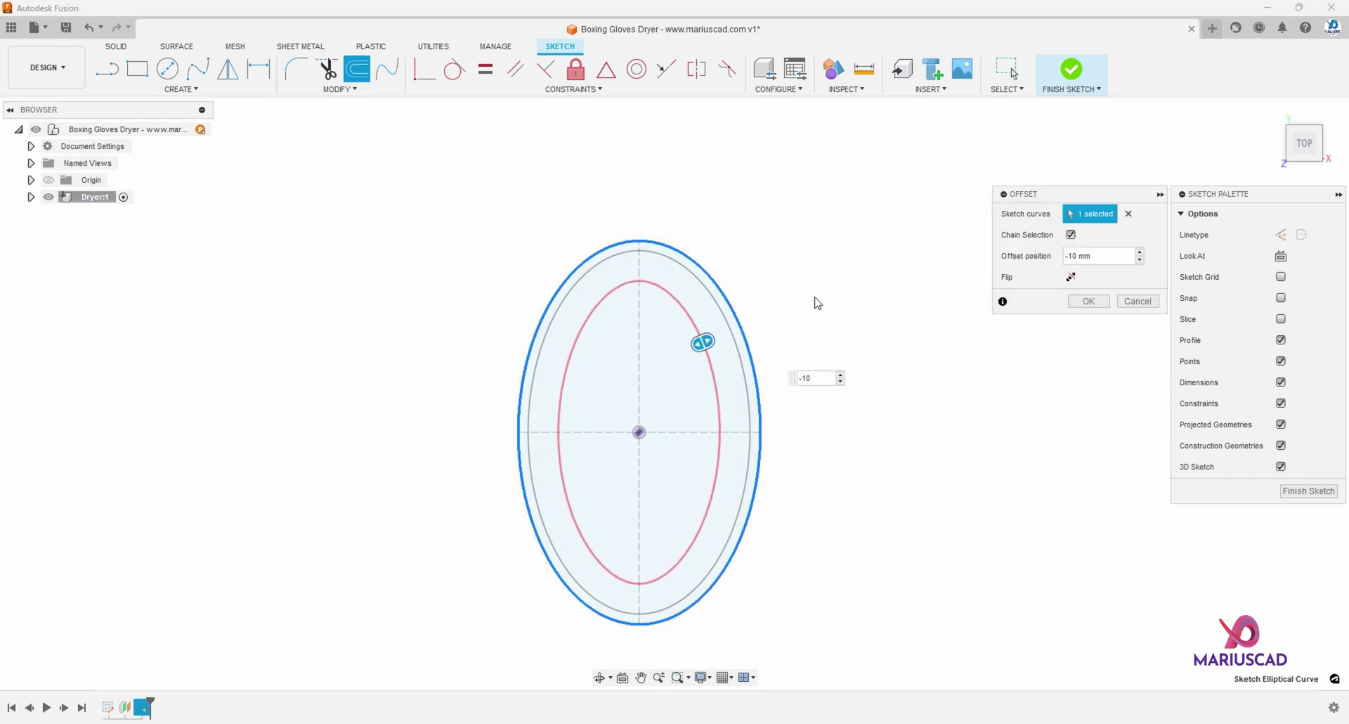
{"action": "key", "text": "Return"}
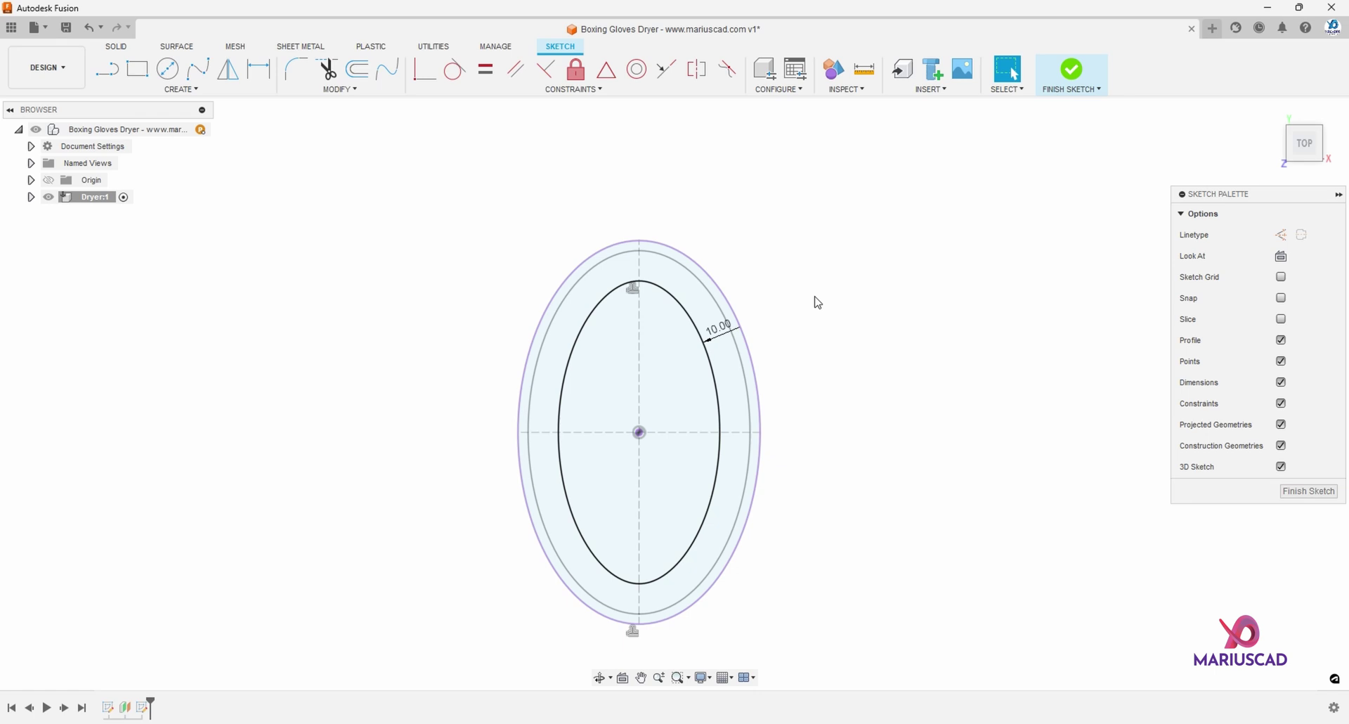
Offset that inner ellipse a further 2.5 mm inward and finish the sketch
{"action": "left_click", "coordinate": [758, 377]}
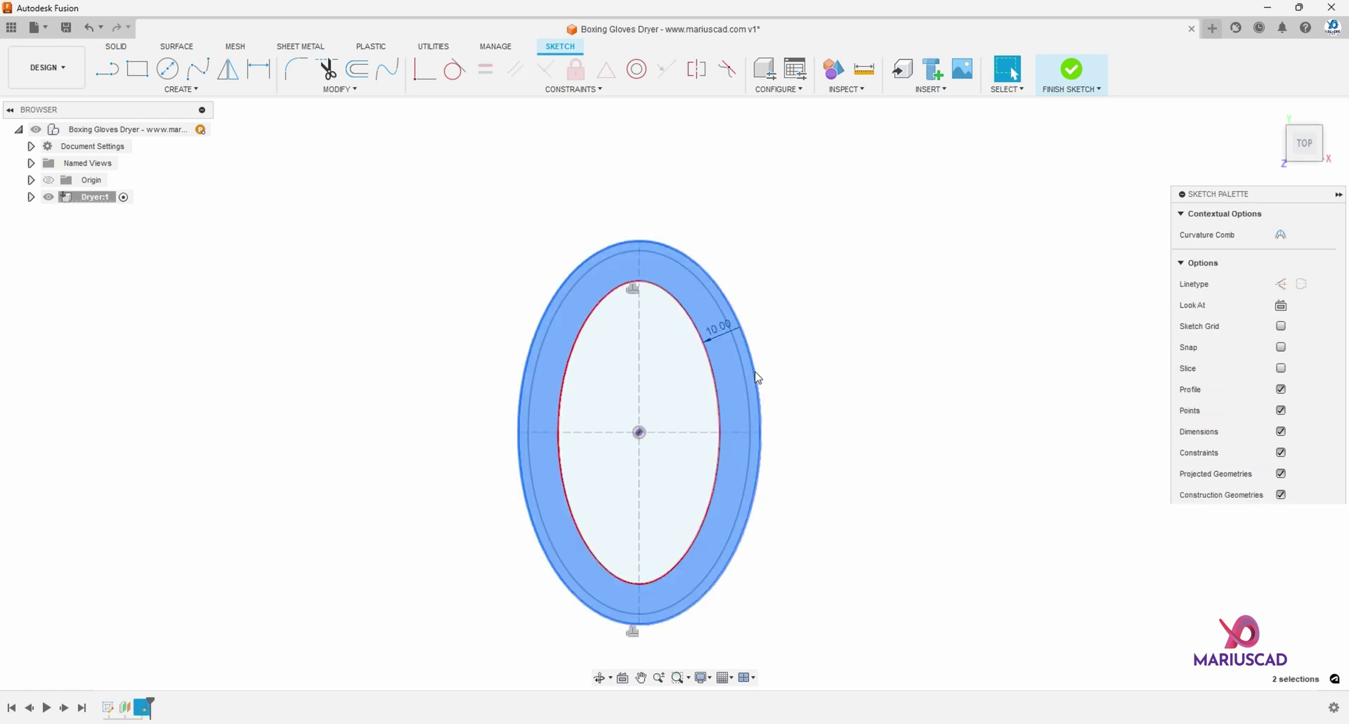
{"action": "left_click", "coordinate": [710, 362]}
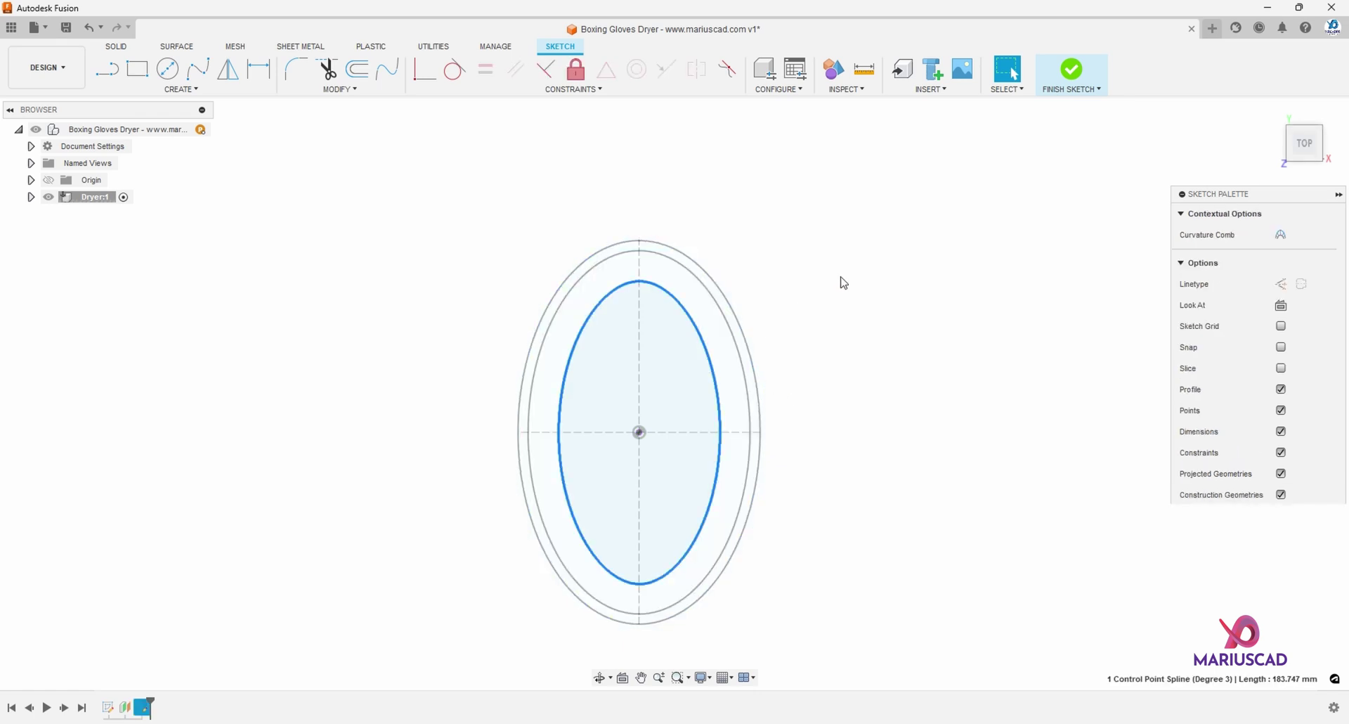
{"action": "type", "text": "o"}
{"action": "type", "text": "-2.5"}
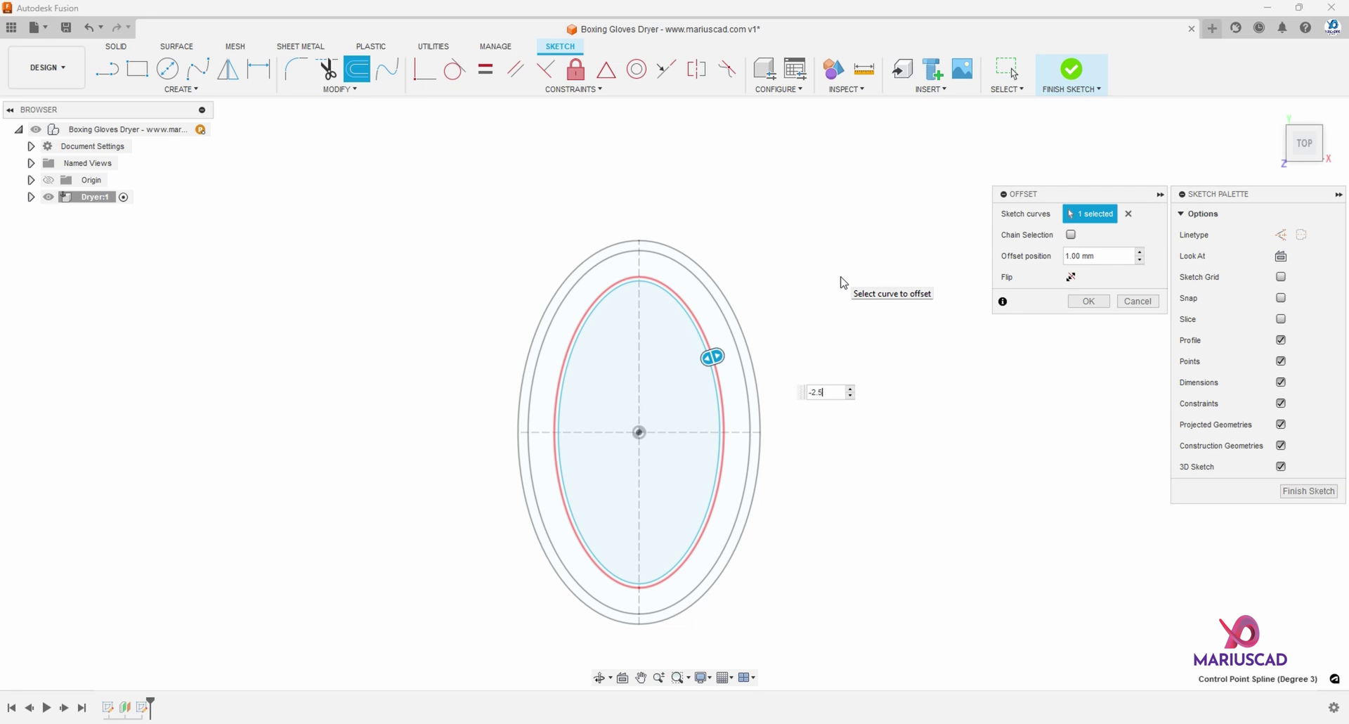
{"action": "key", "text": "Return"}
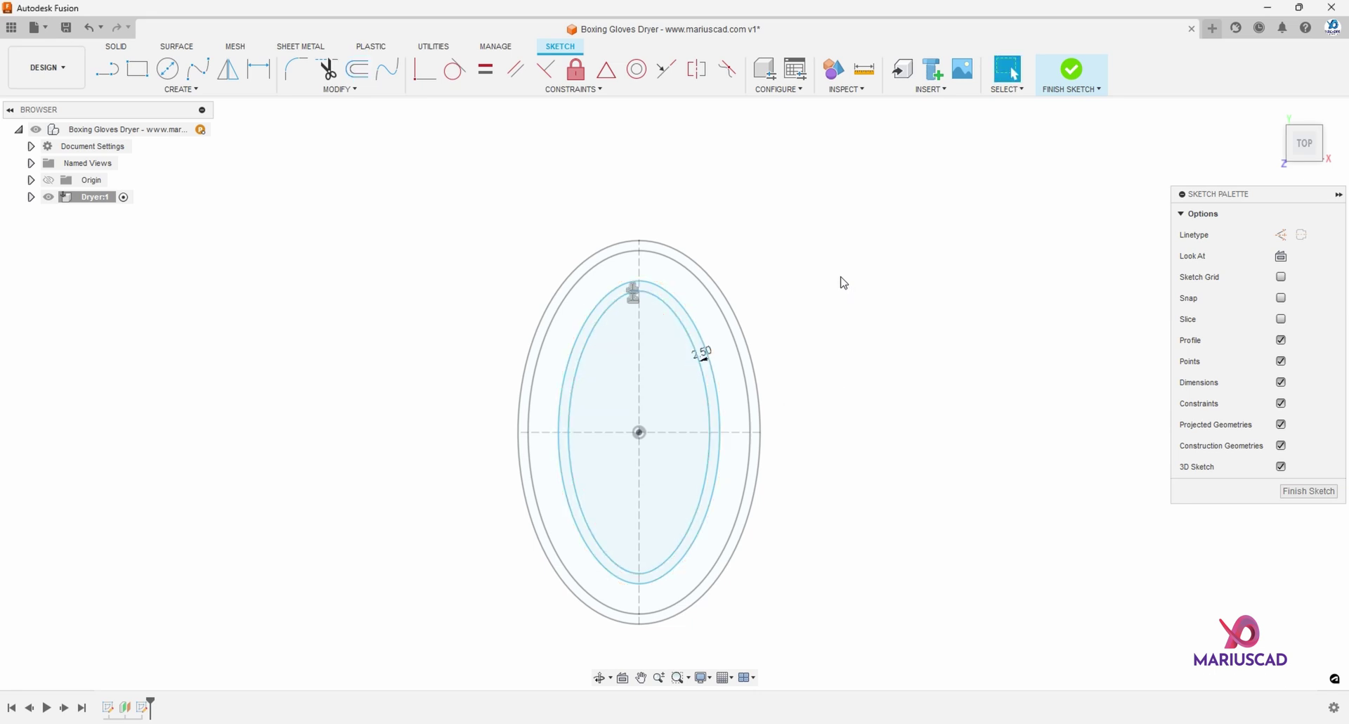
{"action": "middle_click_drag", "start_coordinate": [855, 479], "coordinate": [785, 404], "text": "shift"}
{"action": "scroll", "coordinate": [785, 404], "scroll_direction": "down", "scroll_amount": 5}
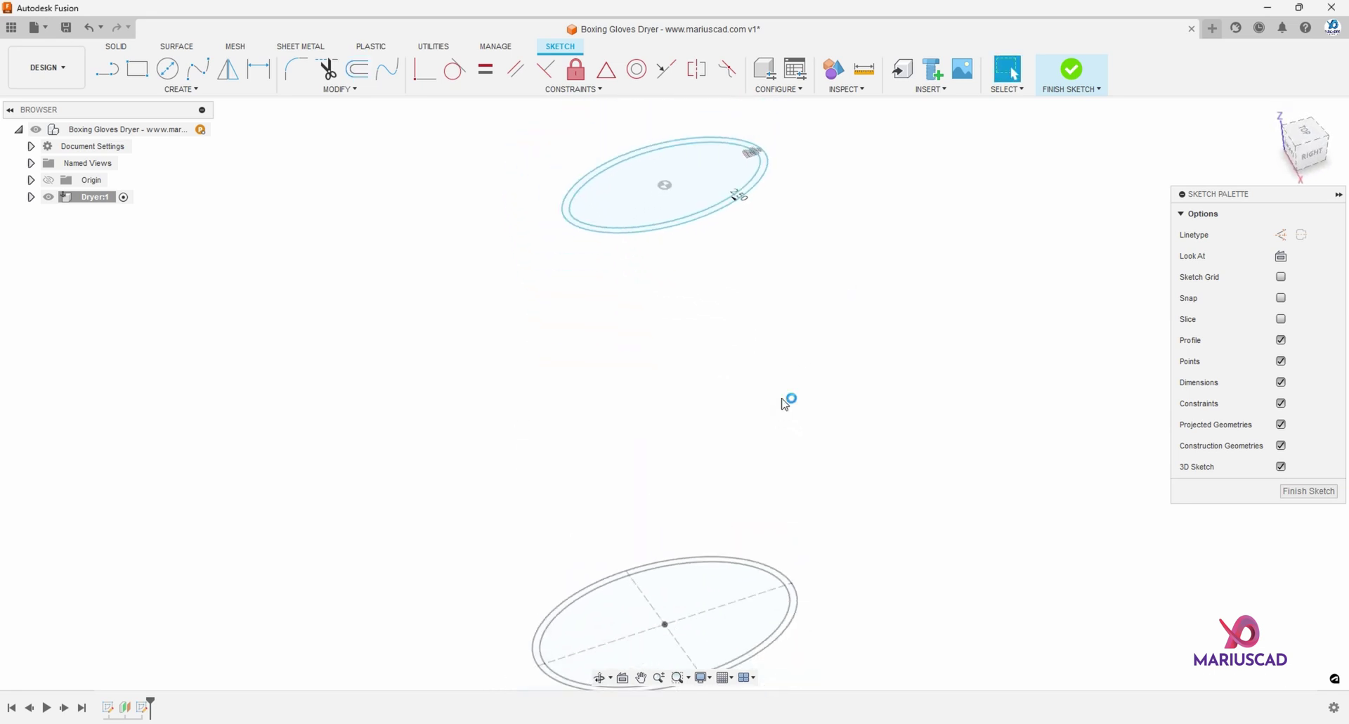
{"action": "left_click", "coordinate": [1073, 70]}
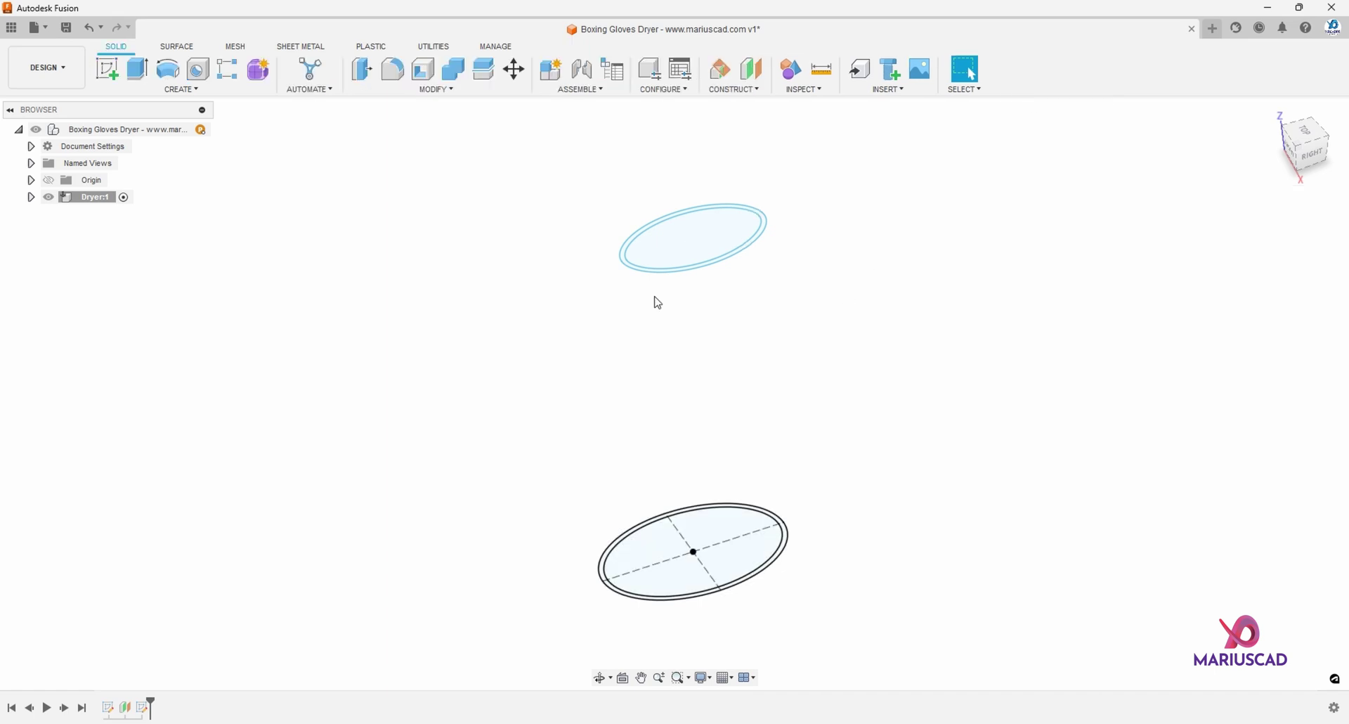
Loft from the top ellipse to the bottom ellipse as a new body
{"action": "left_click", "coordinate": [180, 89]}
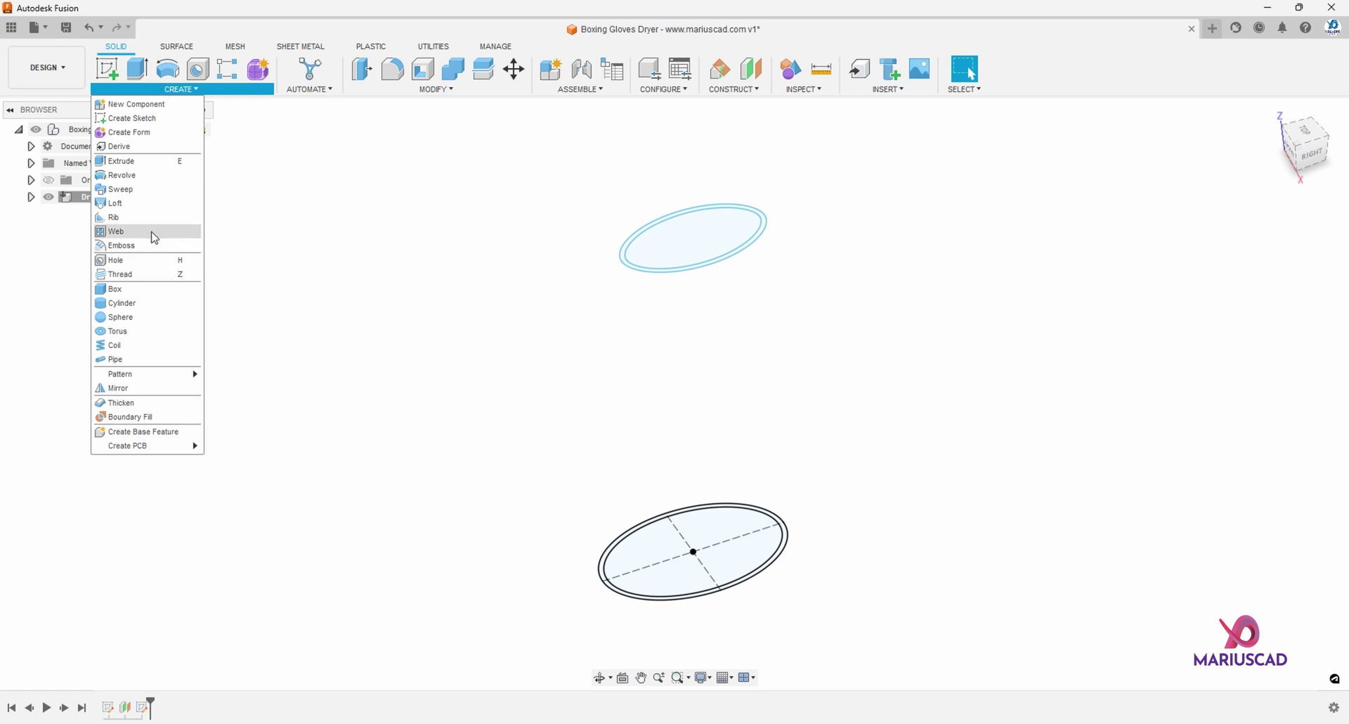
{"action": "left_click", "coordinate": [116, 204]}
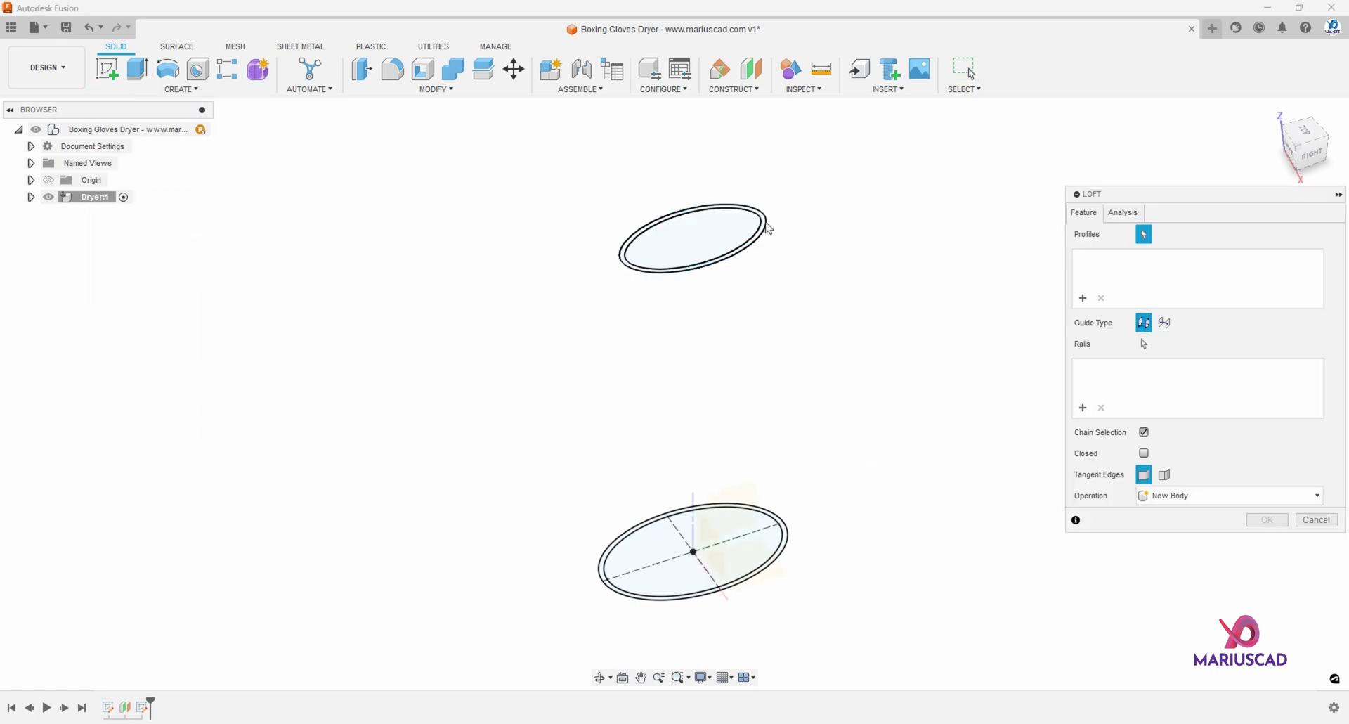
{"action": "left_click", "coordinate": [768, 227]}
{"action": "left_click", "coordinate": [788, 535]}
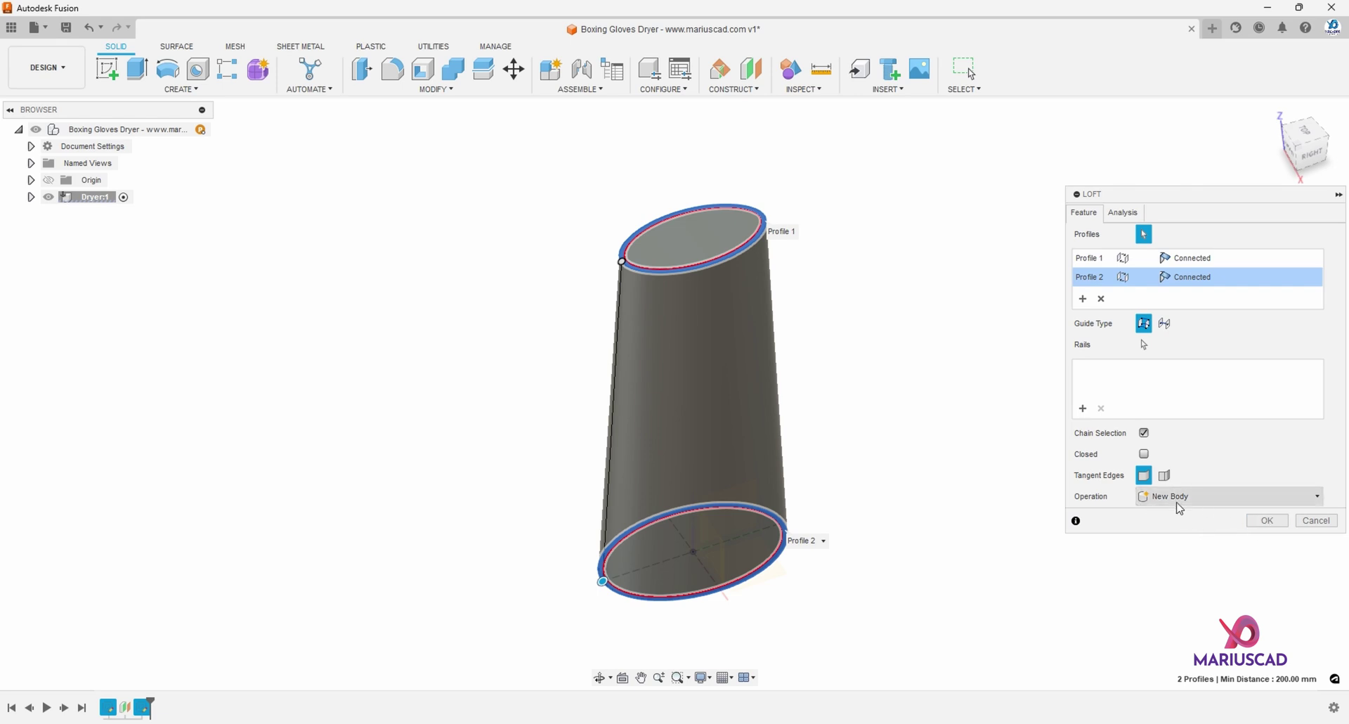
{"action": "left_click", "coordinate": [1267, 521]}
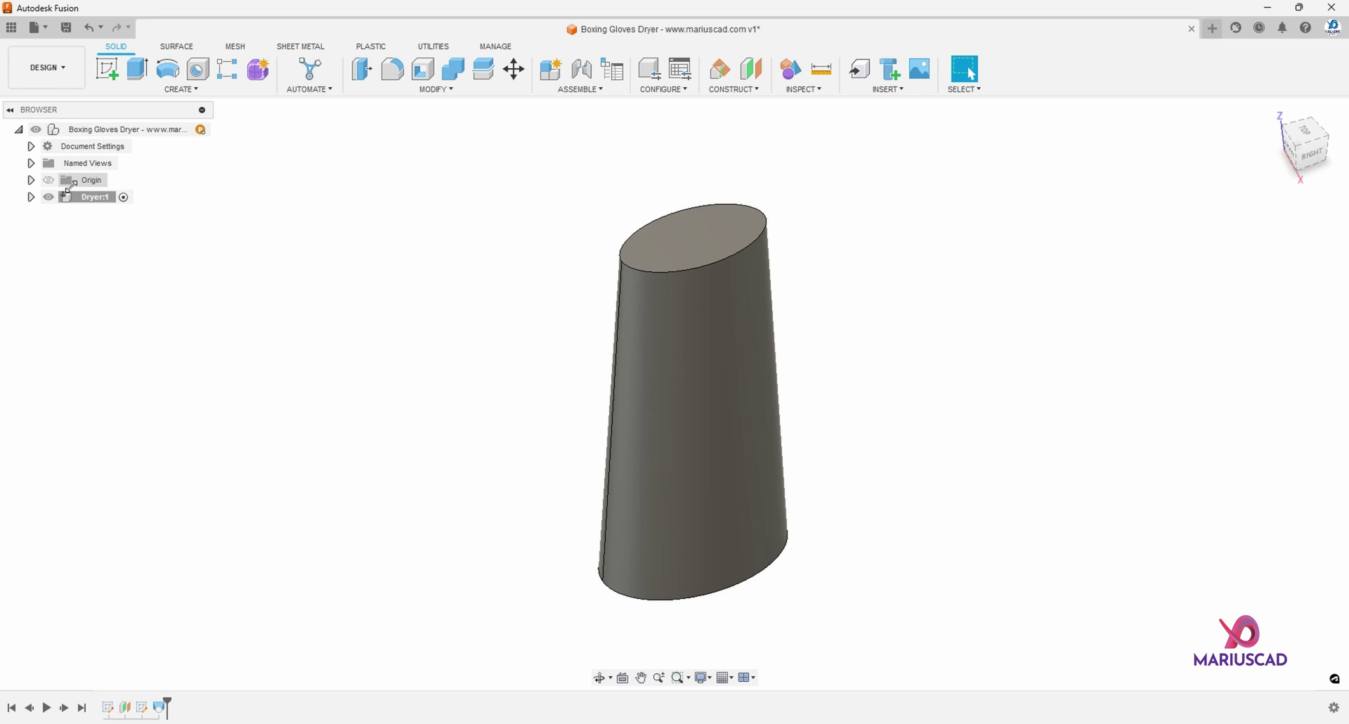
Show Sketch1 and Sketch2 in the Dryer component's browser
{"action": "left_click", "coordinate": [31, 197]}
{"action": "left_click", "coordinate": [44, 248]}
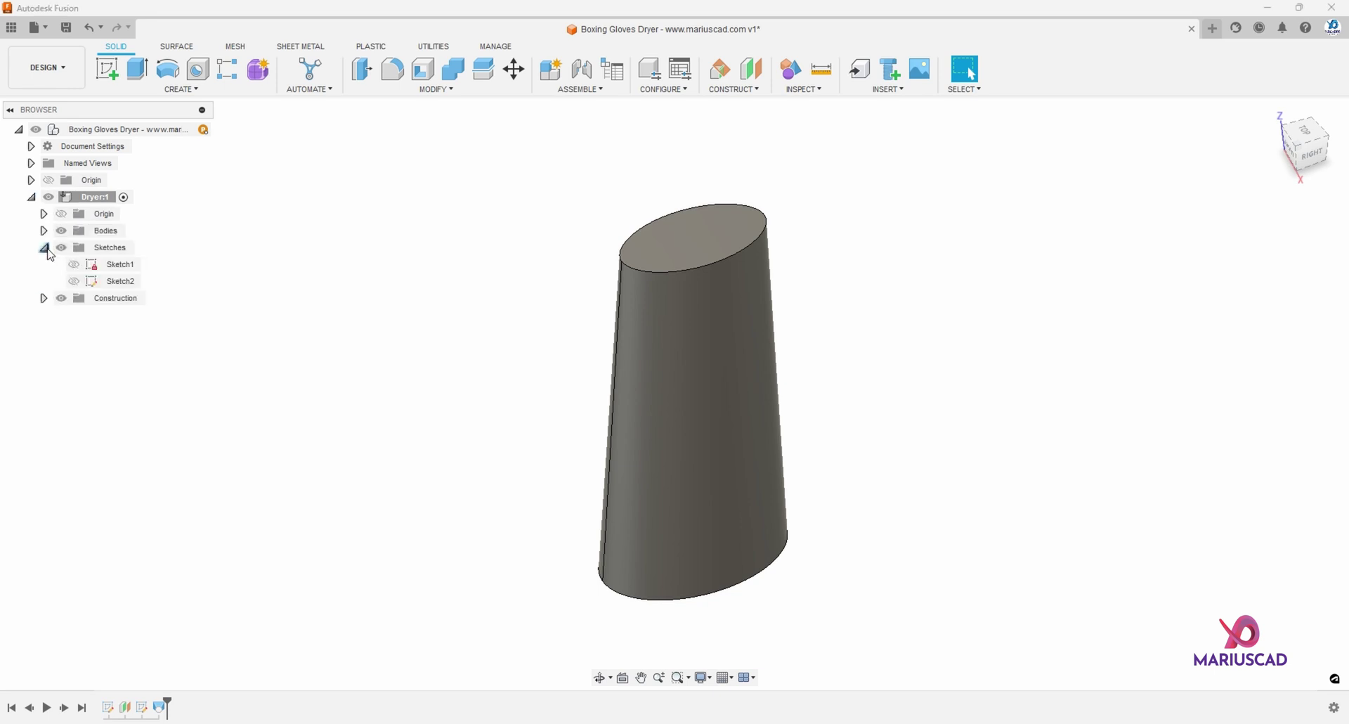
{"action": "left_click", "coordinate": [74, 281]}
{"action": "left_click", "coordinate": [73, 264]}
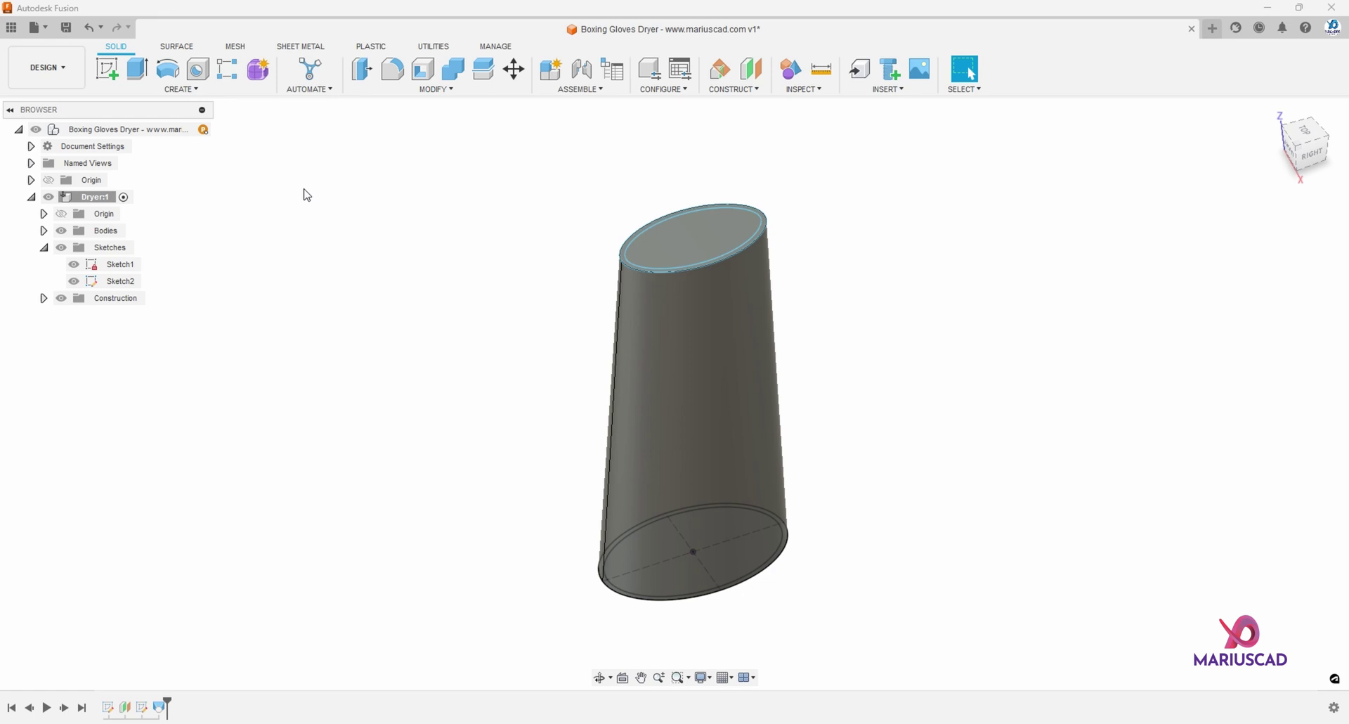
Loft-cut between the top and bottom inner ellipses to hollow the body
{"action": "type", "text": "s"}
{"action": "type", "text": "m"}
{"action": "key", "text": "BackSpace"}
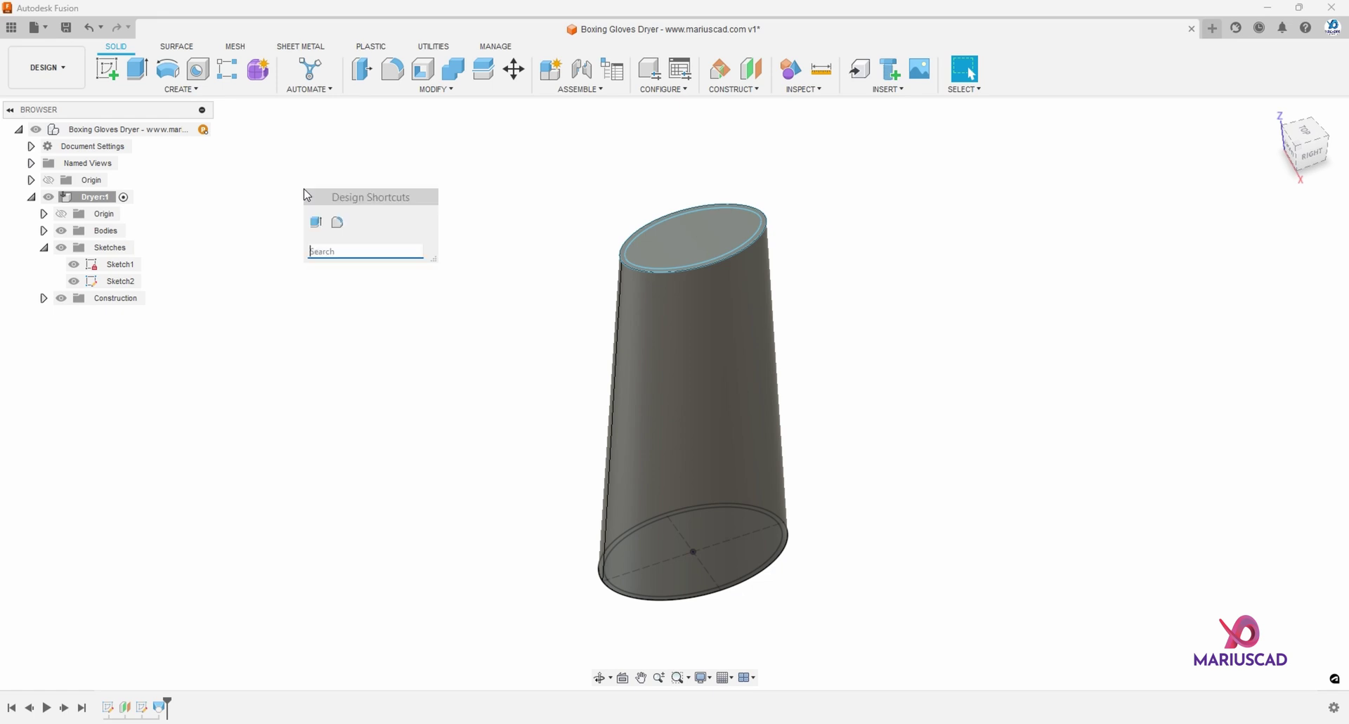
{"action": "type", "text": "loft"}
{"action": "key", "text": "Return"}
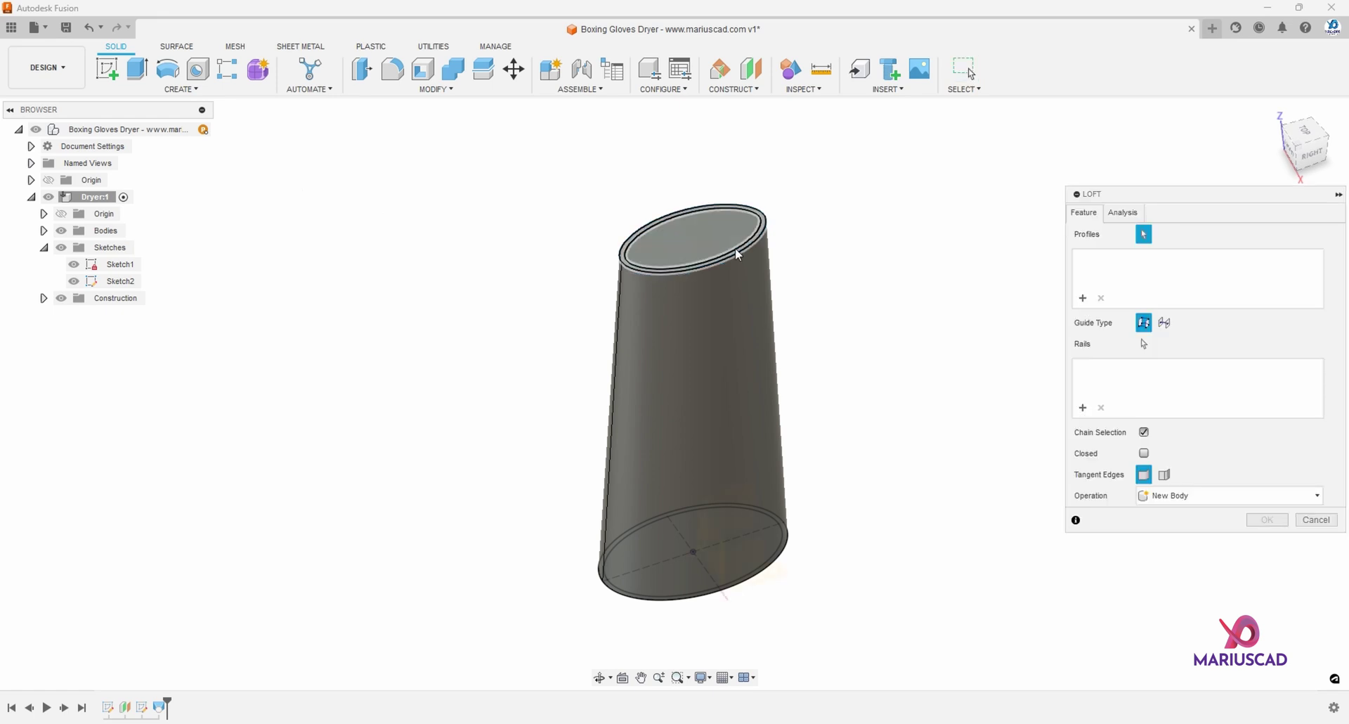
{"action": "left_click", "coordinate": [725, 242]}
{"action": "mouse_move", "coordinate": [850, 460]}
{"action": "middle_mouse_down", "text": "shift"}
{"action": "mouse_move", "coordinate": [837, 452]}
{"action": "mouse_move", "coordinate": [762, 512]}
{"action": "middle_mouse_up", "text": "shift"}
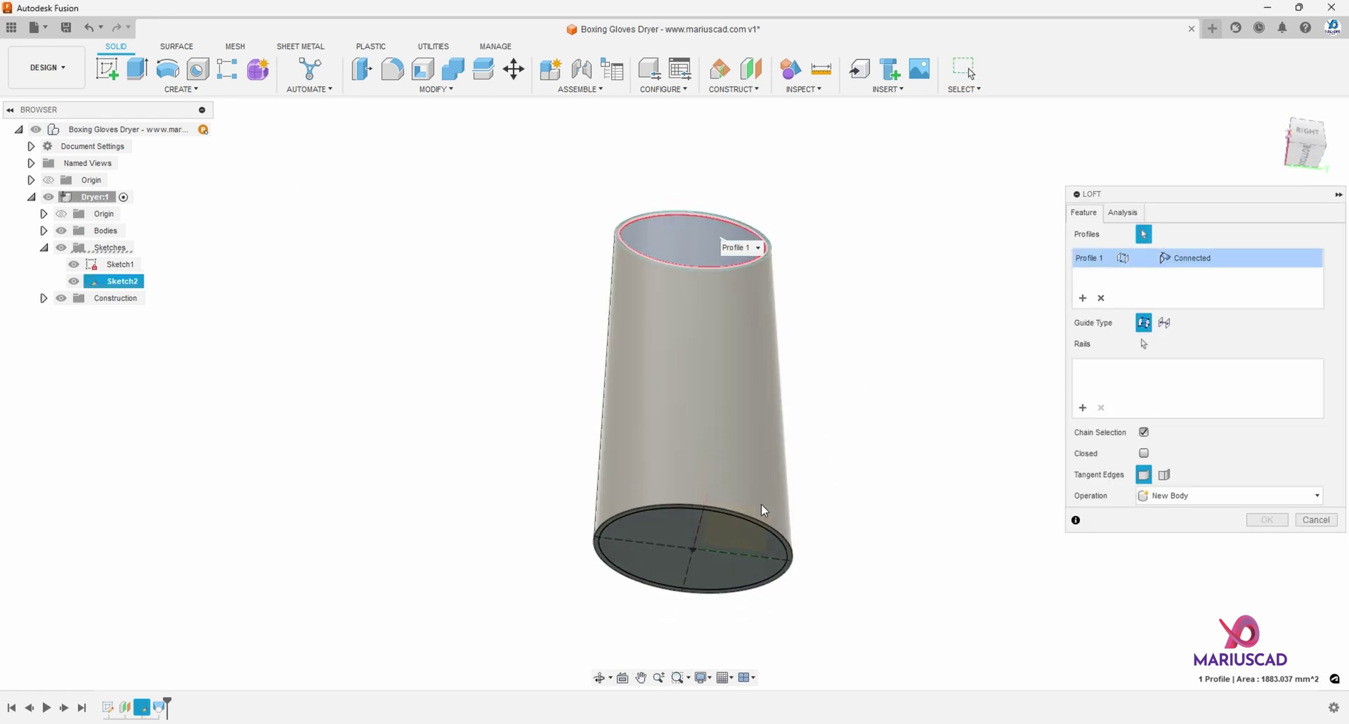
{"action": "left_click", "coordinate": [728, 552]}
{"action": "middle_click_drag", "start_coordinate": [848, 295], "coordinate": [856, 404], "text": "shift"}
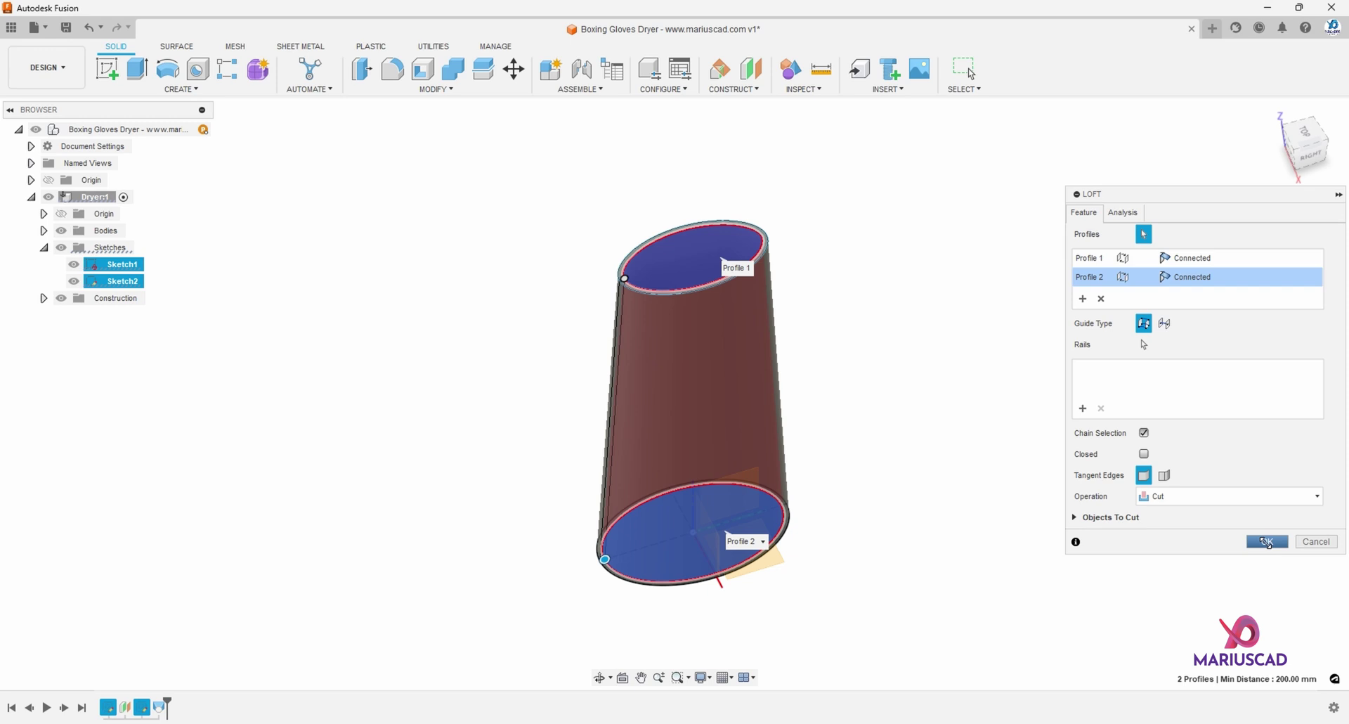
{"action": "left_click", "coordinate": [1268, 542]}
Hide Sketch1 and Sketch2 and orbit to inspect the hollow shell
{"action": "left_click", "coordinate": [74, 264]}
{"action": "left_click", "coordinate": [74, 281]}
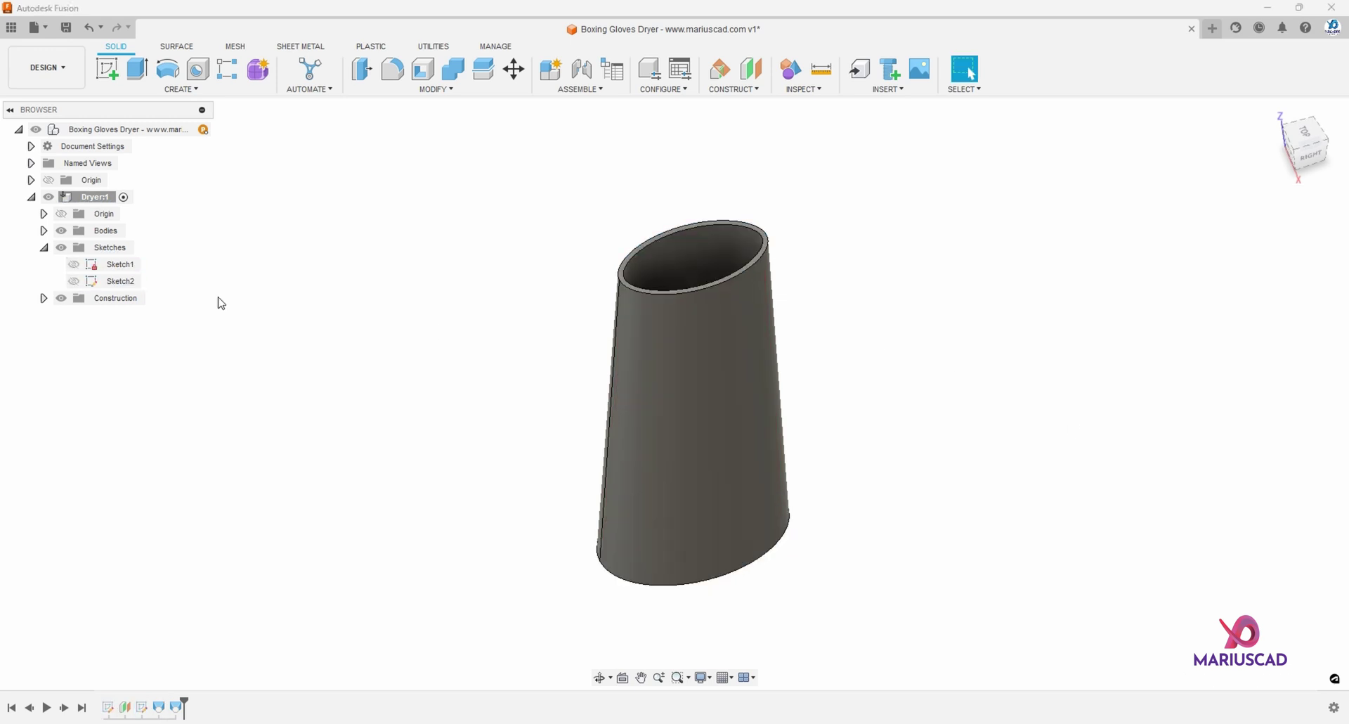
{"action": "middle_click_drag", "start_coordinate": [834, 371], "coordinate": [837, 416], "text": "shift"}
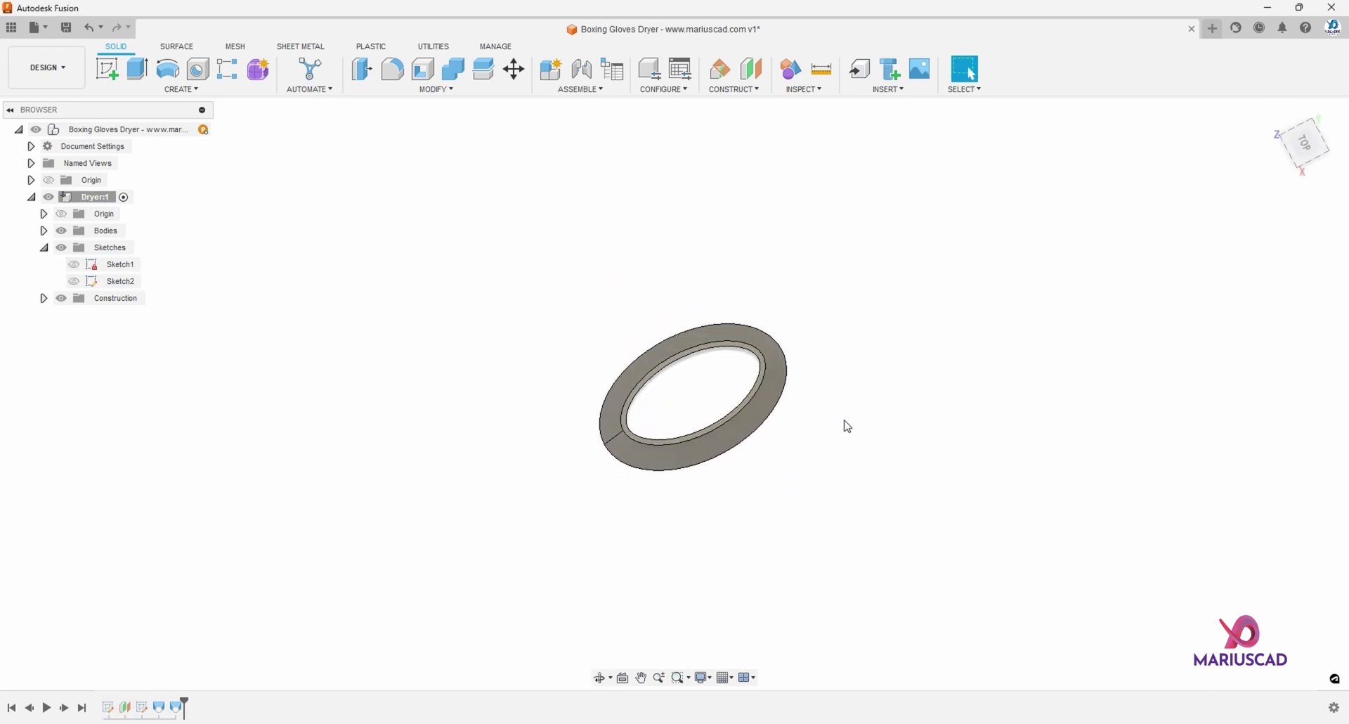
{"action": "middle_click_drag", "start_coordinate": [933, 454], "coordinate": [901, 325], "text": "shift"}
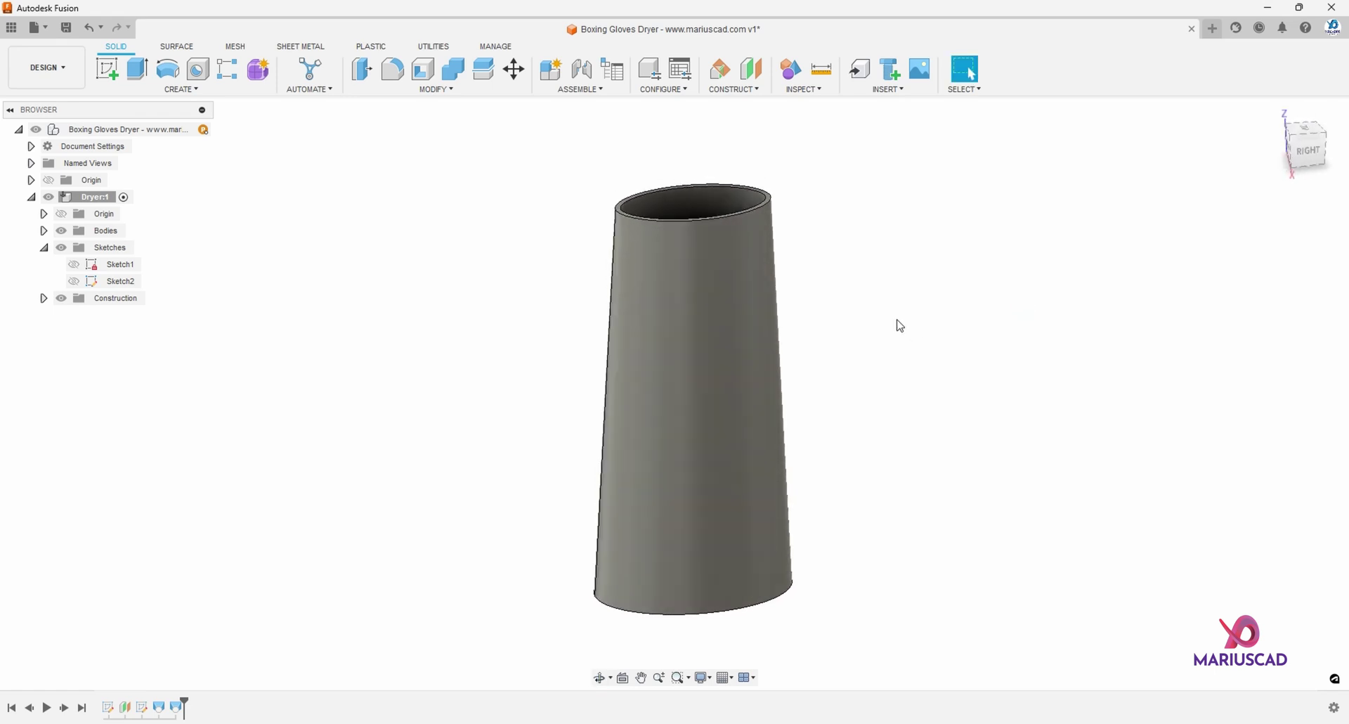
Create a construction plane offset 175 mm from the YZ origin plane
{"action": "left_click", "coordinate": [751, 68]}
{"action": "scroll", "coordinate": [885, 348], "scroll_direction": "down", "scroll_amount": 5}
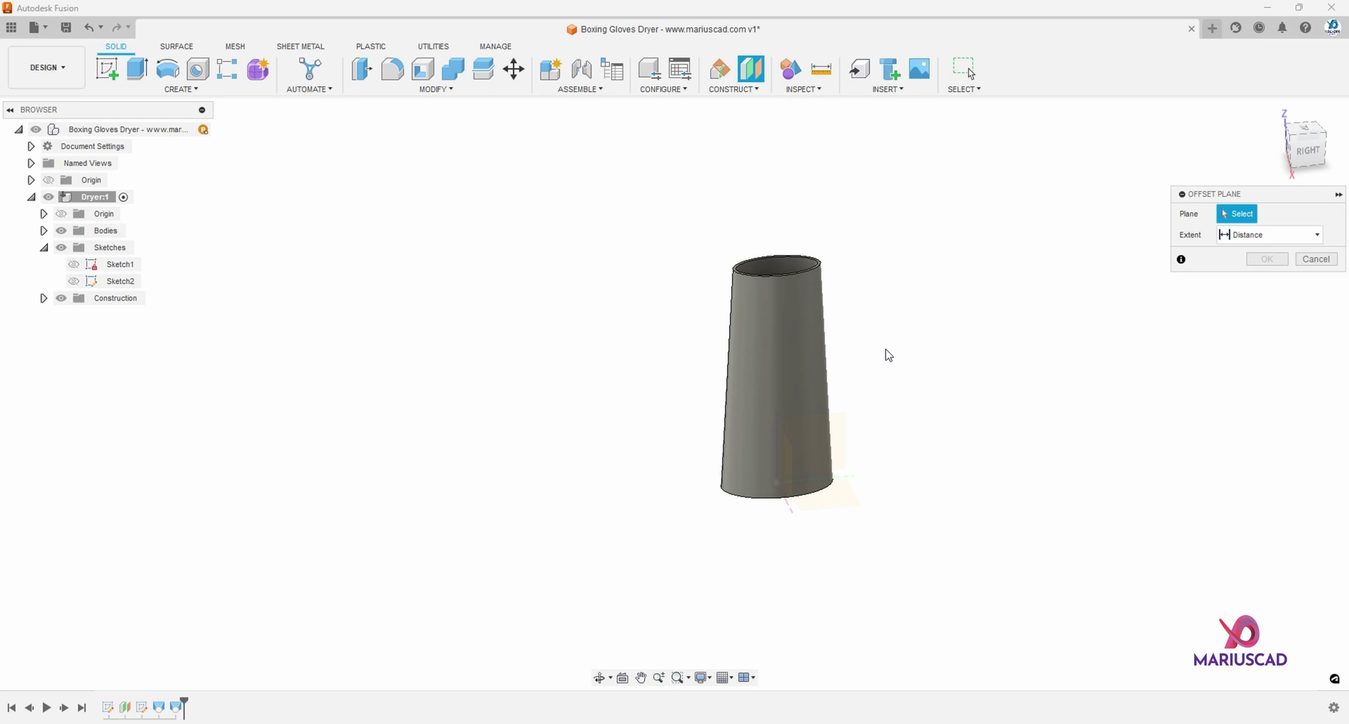
{"action": "left_click", "coordinate": [864, 392]}
{"action": "middle_click_drag", "start_coordinate": [925, 468], "coordinate": [867, 431], "text": "shift"}
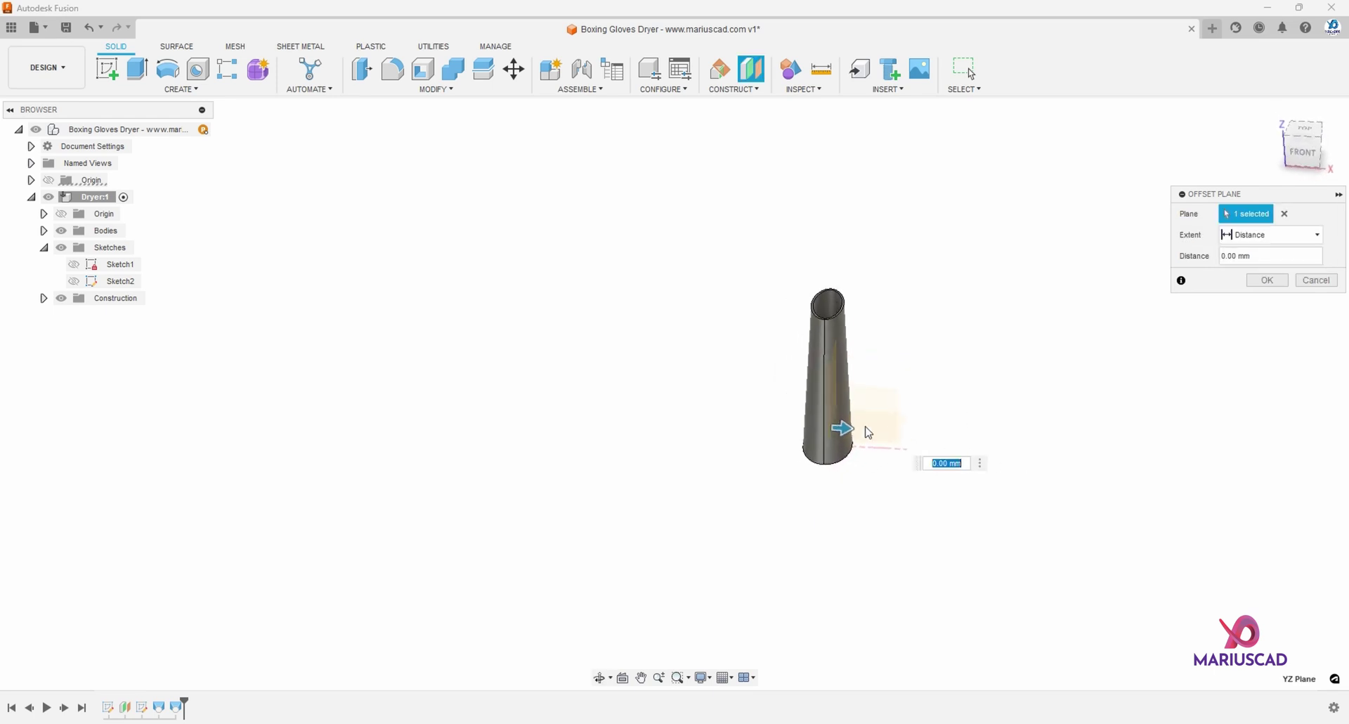
{"action": "left_click_drag", "start_coordinate": [845, 426], "coordinate": [981, 433]}
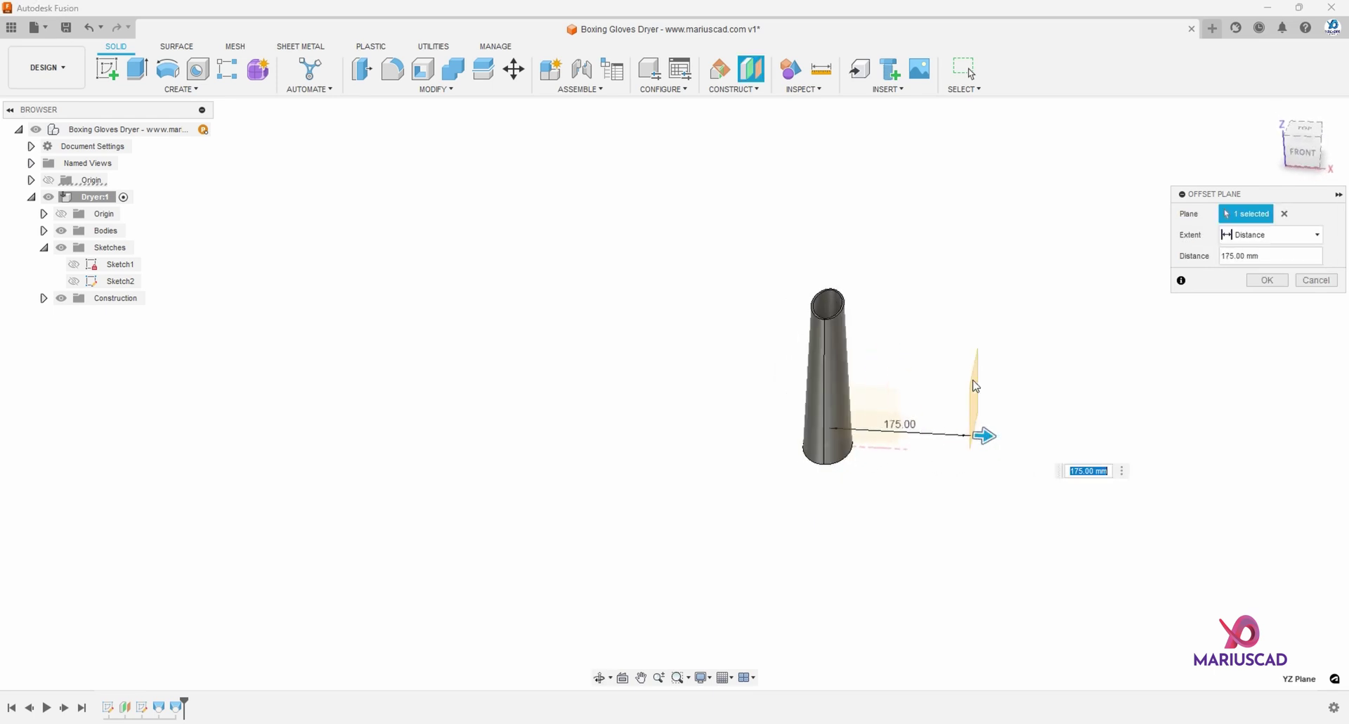
{"action": "key", "text": "Return"}
Start a sketch on the new plane and project the body's outline into it
{"action": "middle_click_drag", "start_coordinate": [973, 382], "coordinate": [942, 430], "text": "shift"}
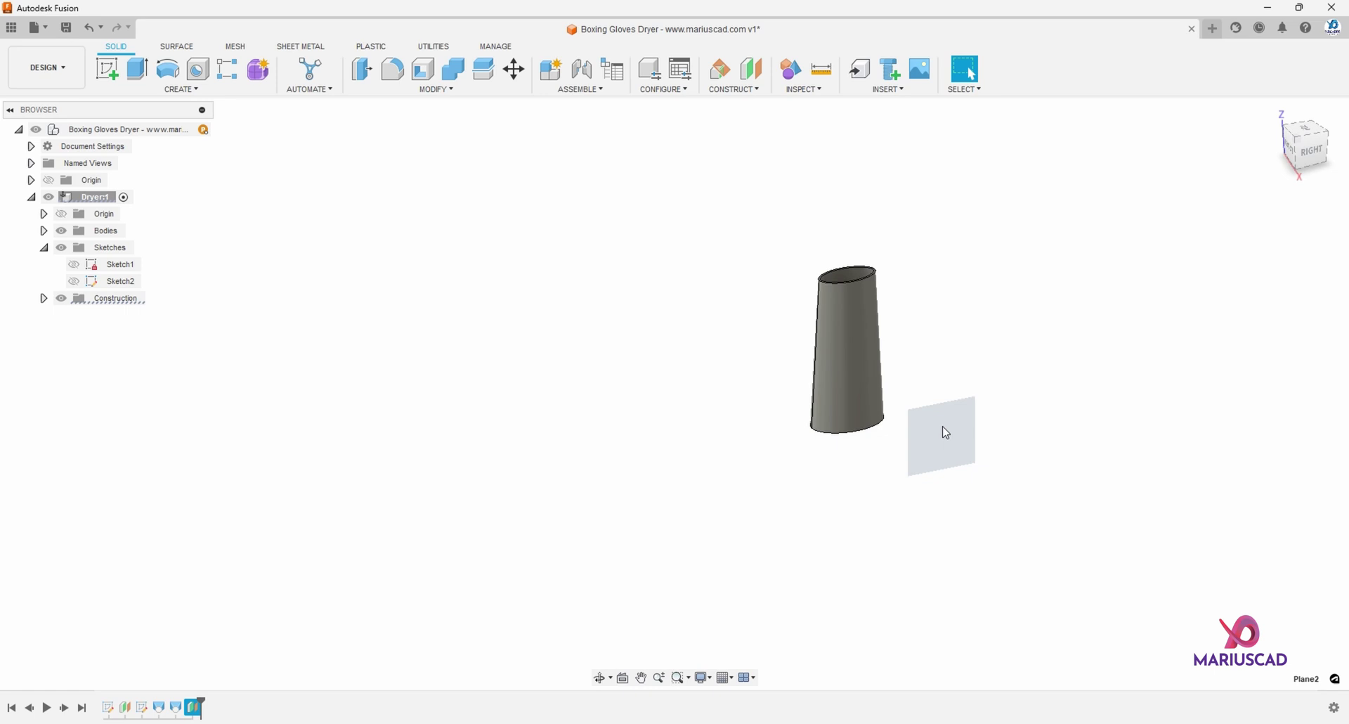
{"action": "right_click", "coordinate": [946, 433]}
{"action": "left_click", "coordinate": [941, 524]}
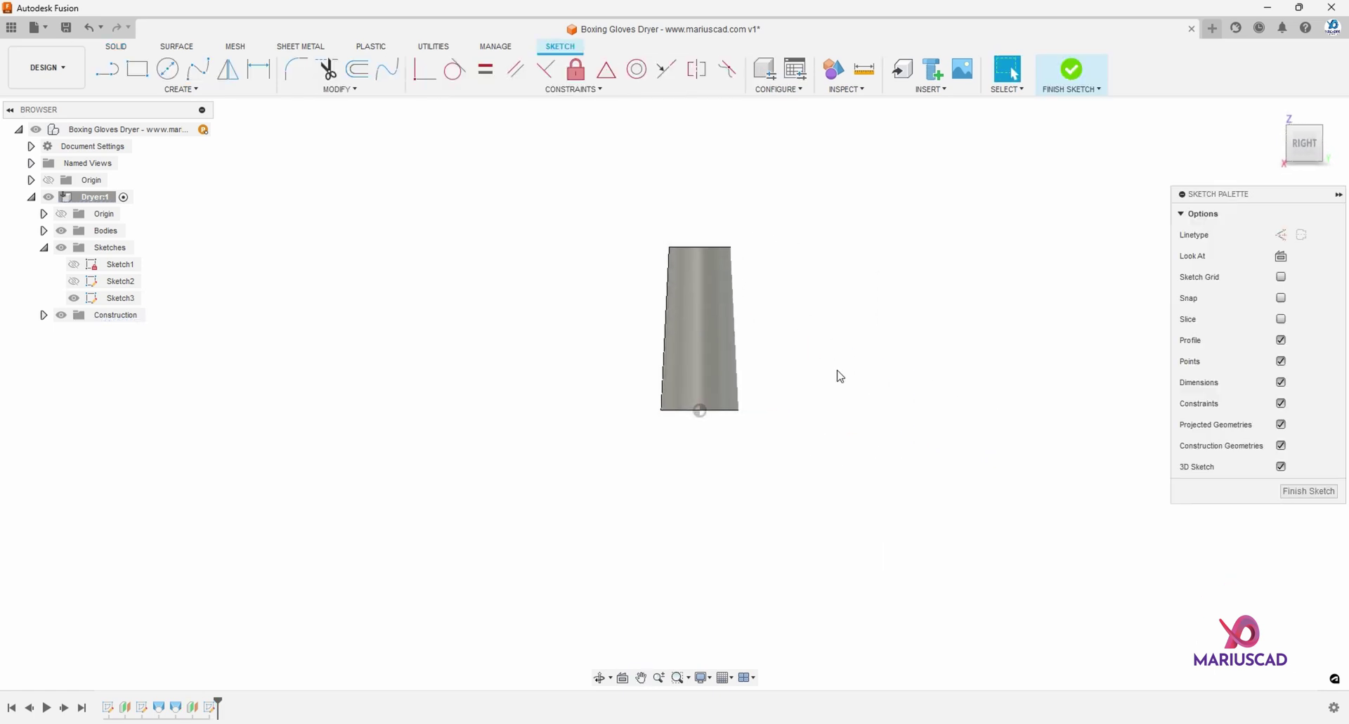
{"action": "key", "text": "p"}
{"action": "left_click", "coordinate": [710, 307]}
{"action": "key", "text": "Return"}
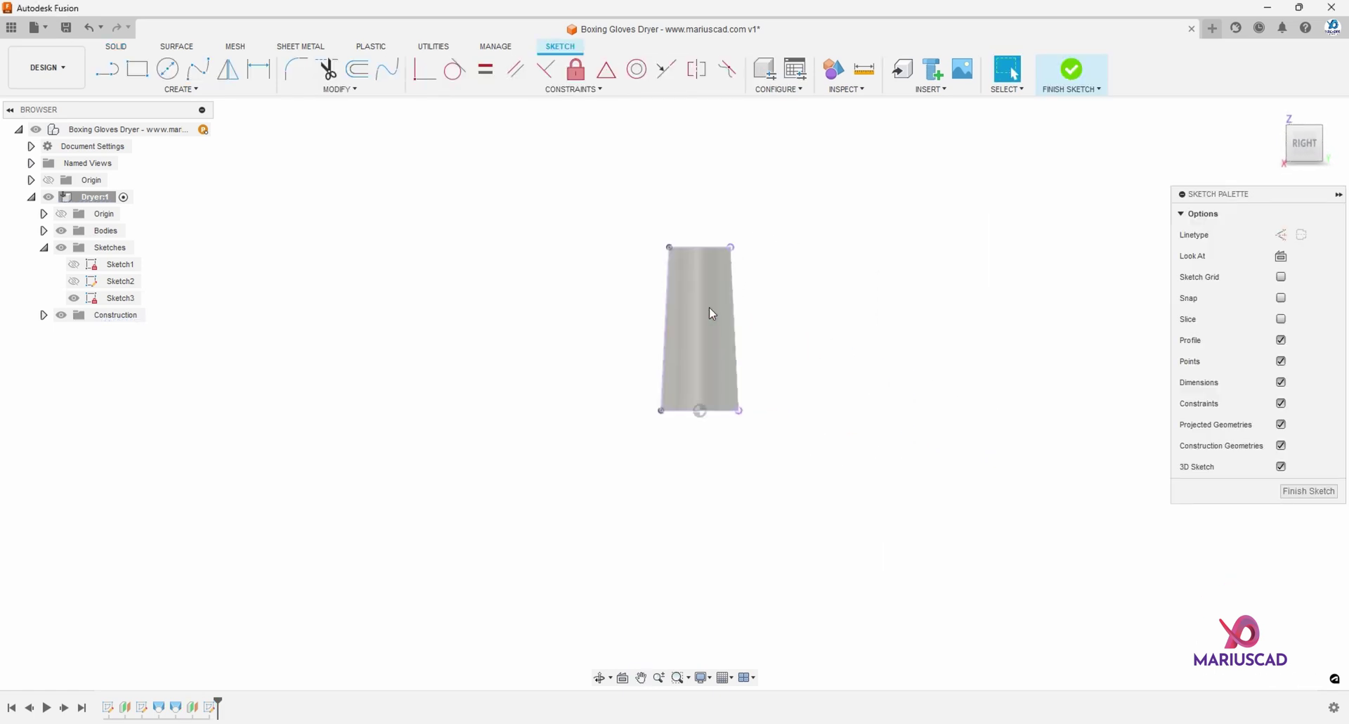
Hide Body1 and draw the right edge line to close the profile
{"action": "left_click", "coordinate": [44, 231]}
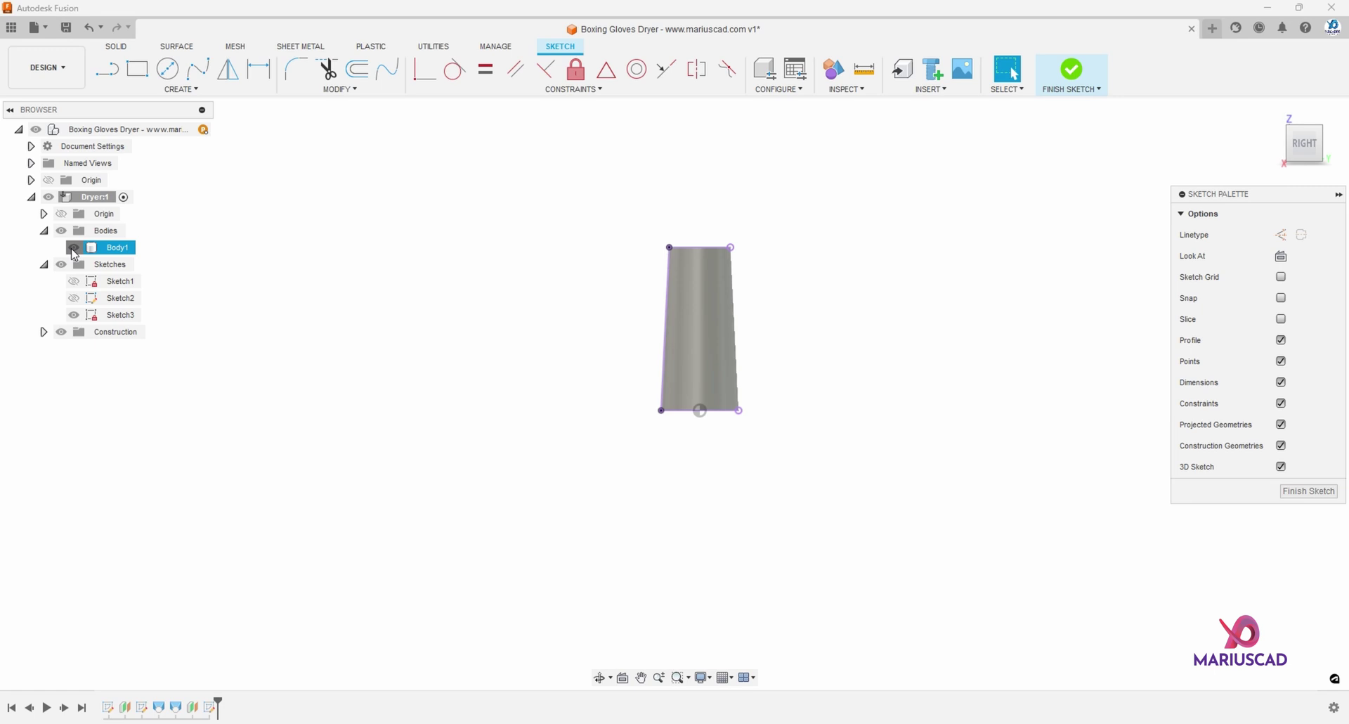
{"action": "left_click", "coordinate": [74, 247]}
{"action": "scroll", "coordinate": [768, 320], "scroll_direction": "up", "scroll_amount": 2}
{"action": "key", "text": "l"}
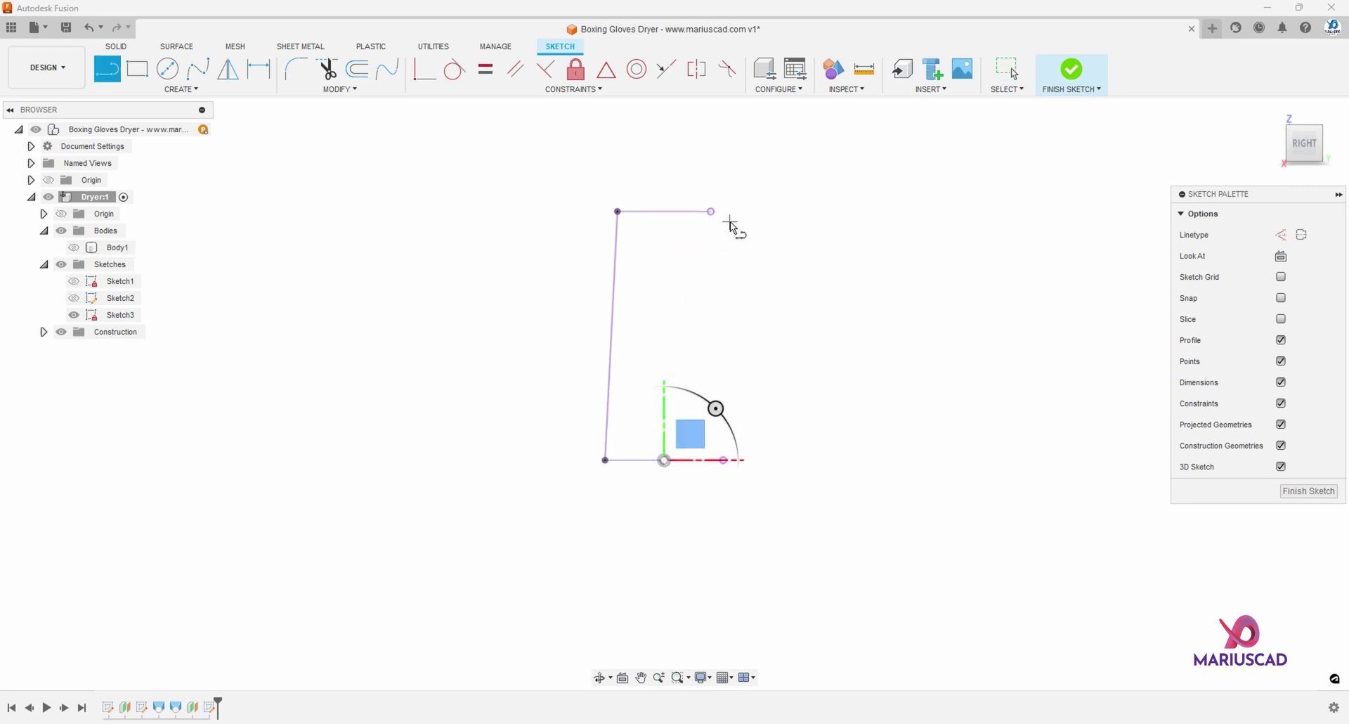
{"action": "left_click", "coordinate": [711, 211]}
{"action": "left_click", "coordinate": [724, 460]}
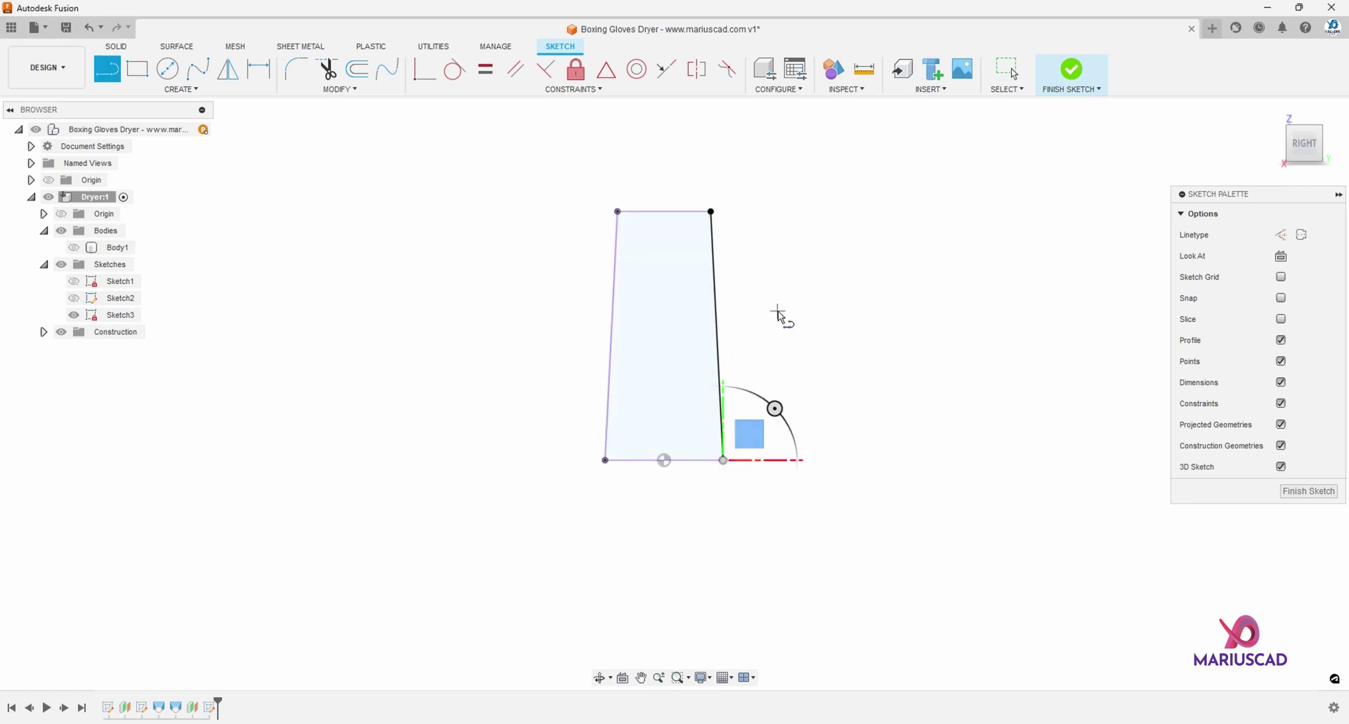
{"action": "key", "text": "Escape"}
Offset the profile's top edge 10 mm downward
{"action": "left_click", "coordinate": [664, 212]}
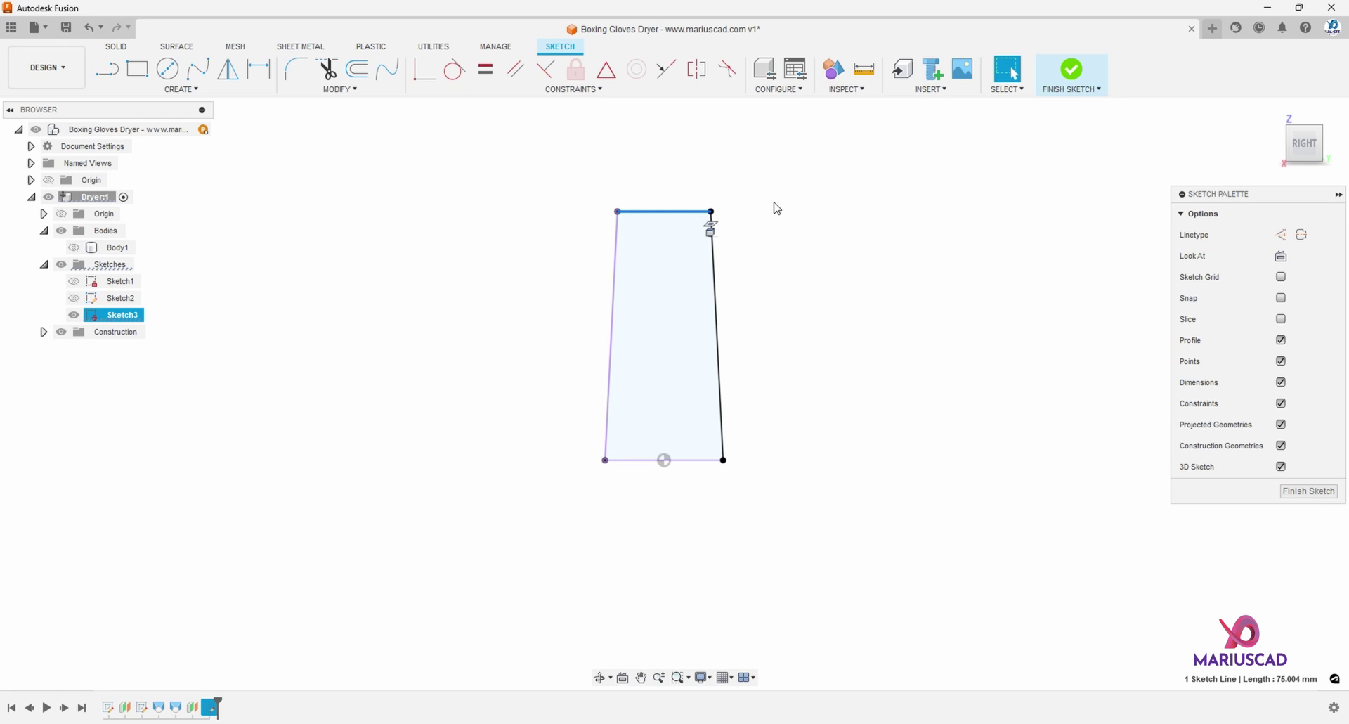
{"action": "key", "text": "o"}
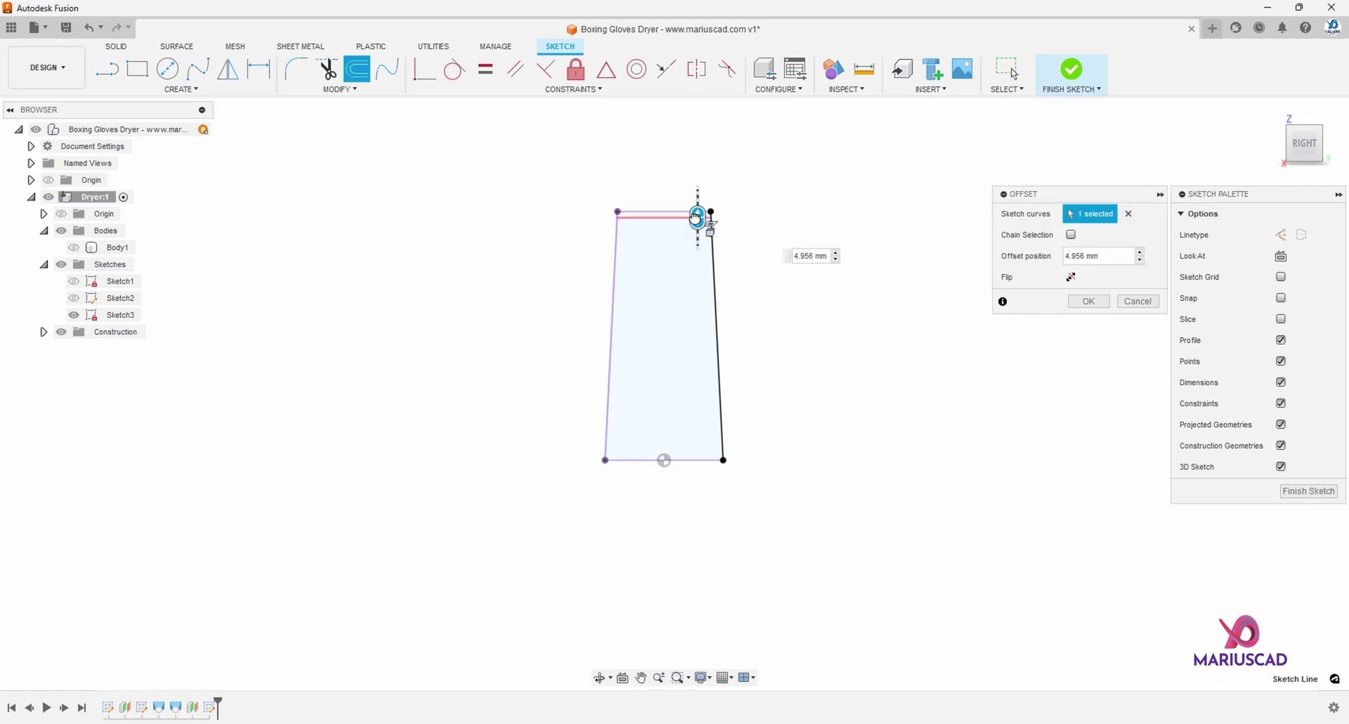
{"action": "left_click_drag", "start_coordinate": [697, 218], "coordinate": [771, 211]}
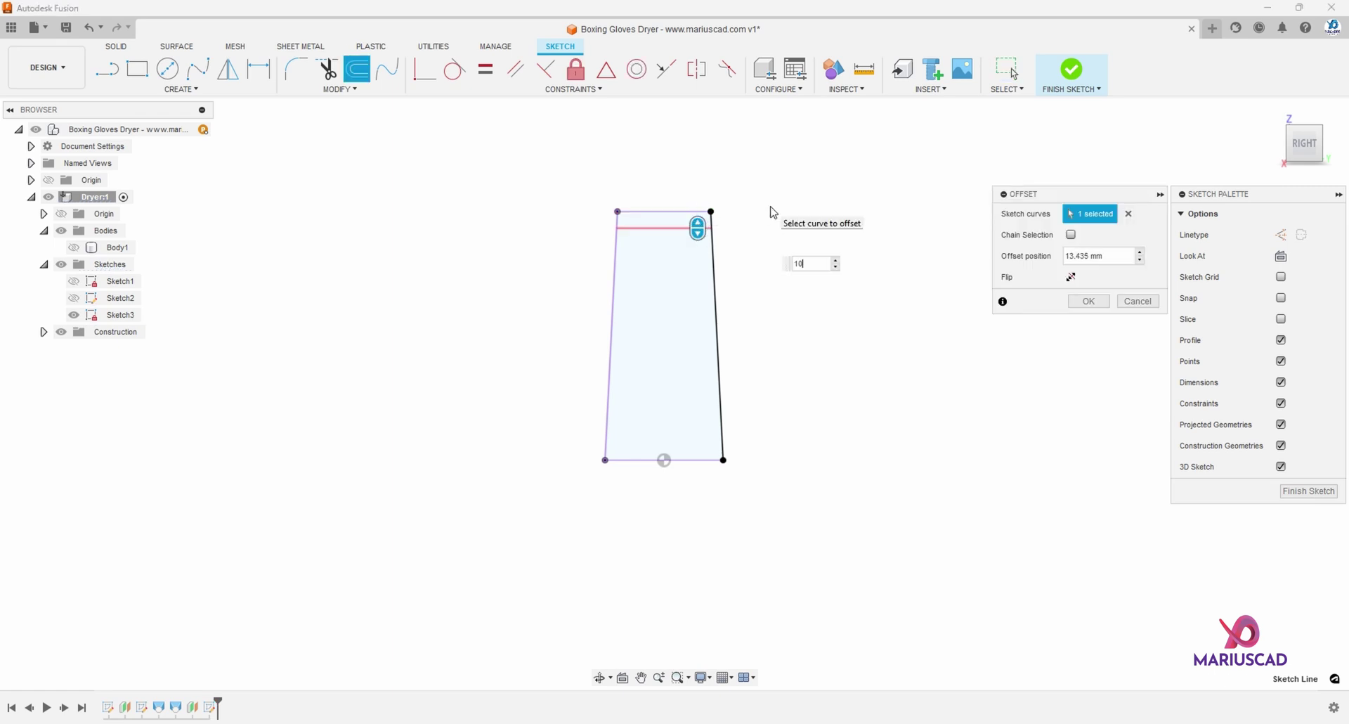
{"action": "key", "text": "Return"}
Draw a vertical 30 mm by 4.5 mm overall slot from the offset line's midpoint, then delete that line
{"action": "scroll", "coordinate": [615, 235], "scroll_direction": "up", "scroll_amount": 5}
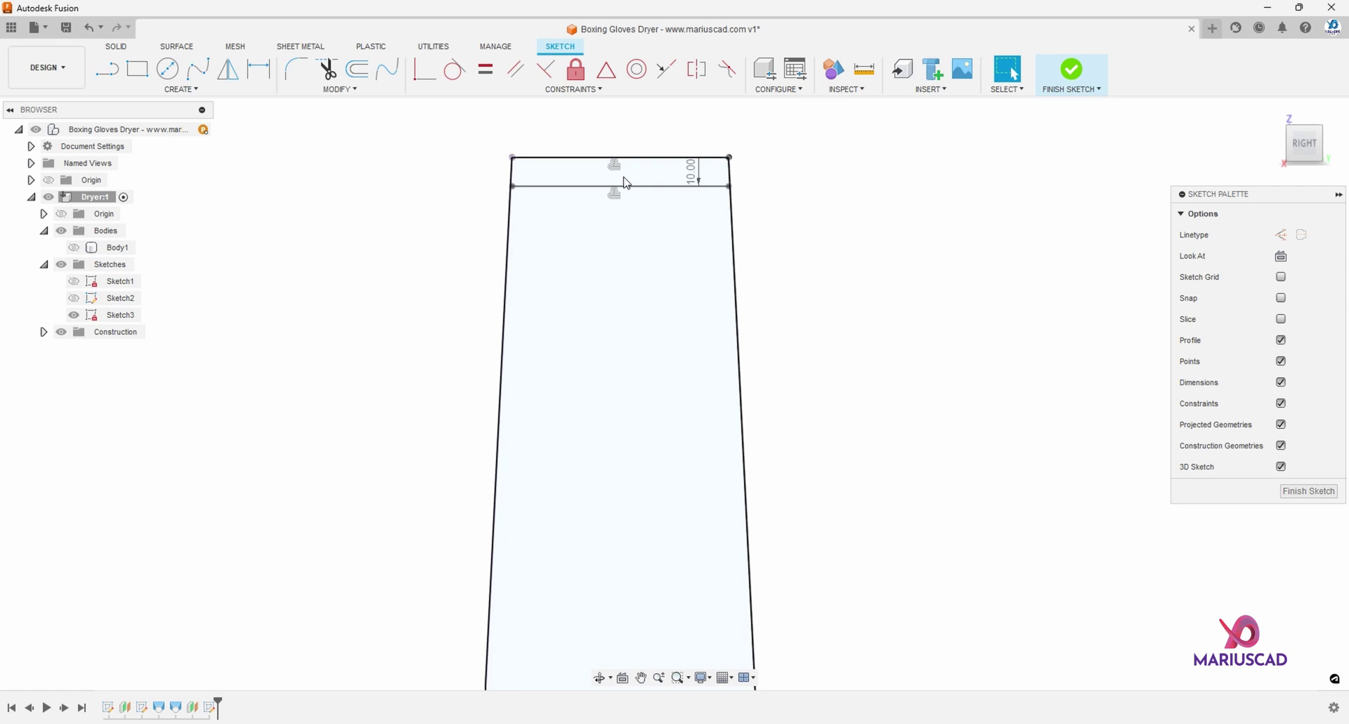
{"action": "left_click", "coordinate": [178, 90]}
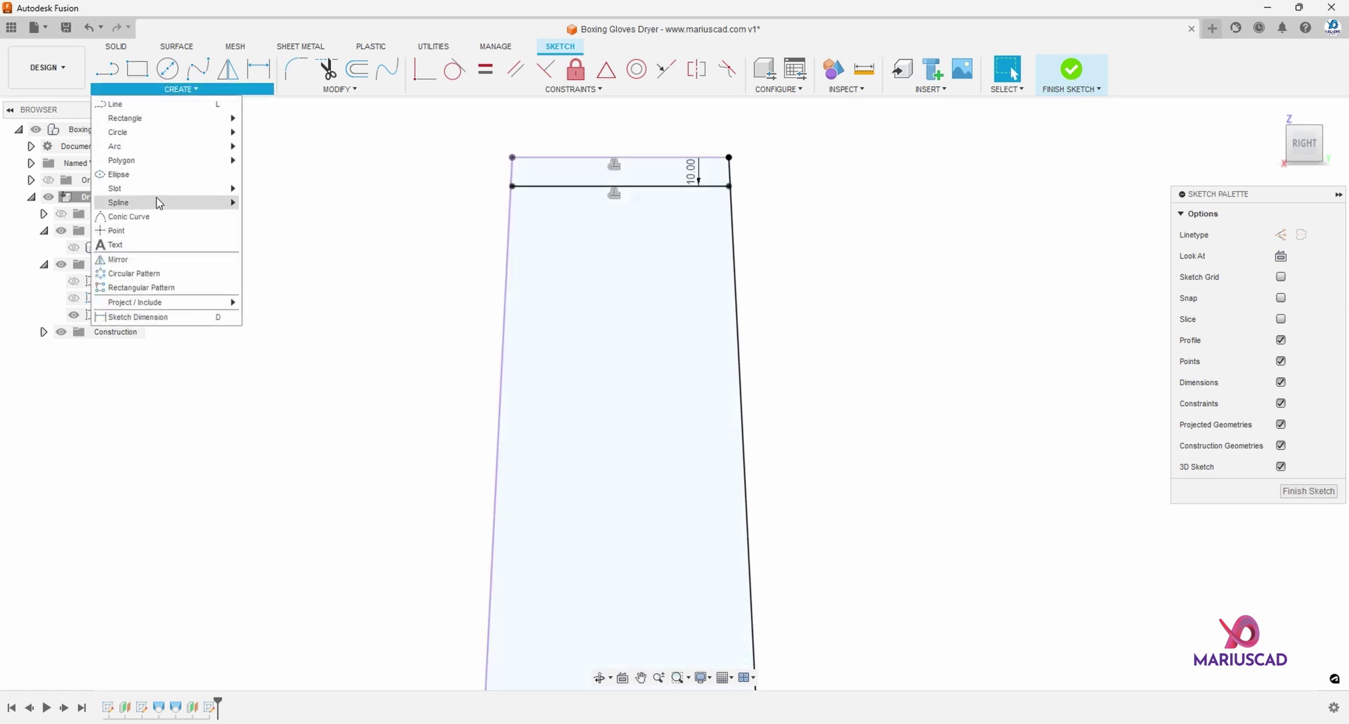
{"action": "mouse_move", "coordinate": [161, 189]}
{"action": "left_click", "coordinate": [264, 203]}
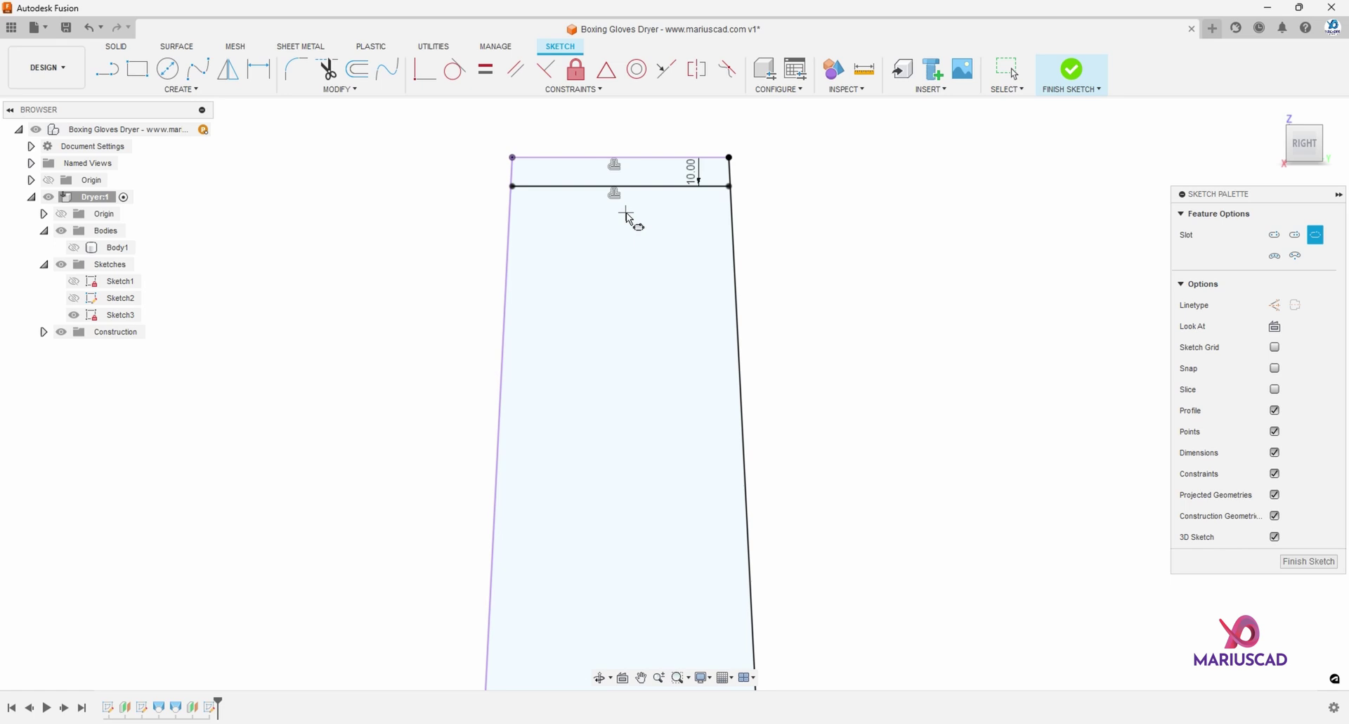
{"action": "left_click", "coordinate": [621, 189]}
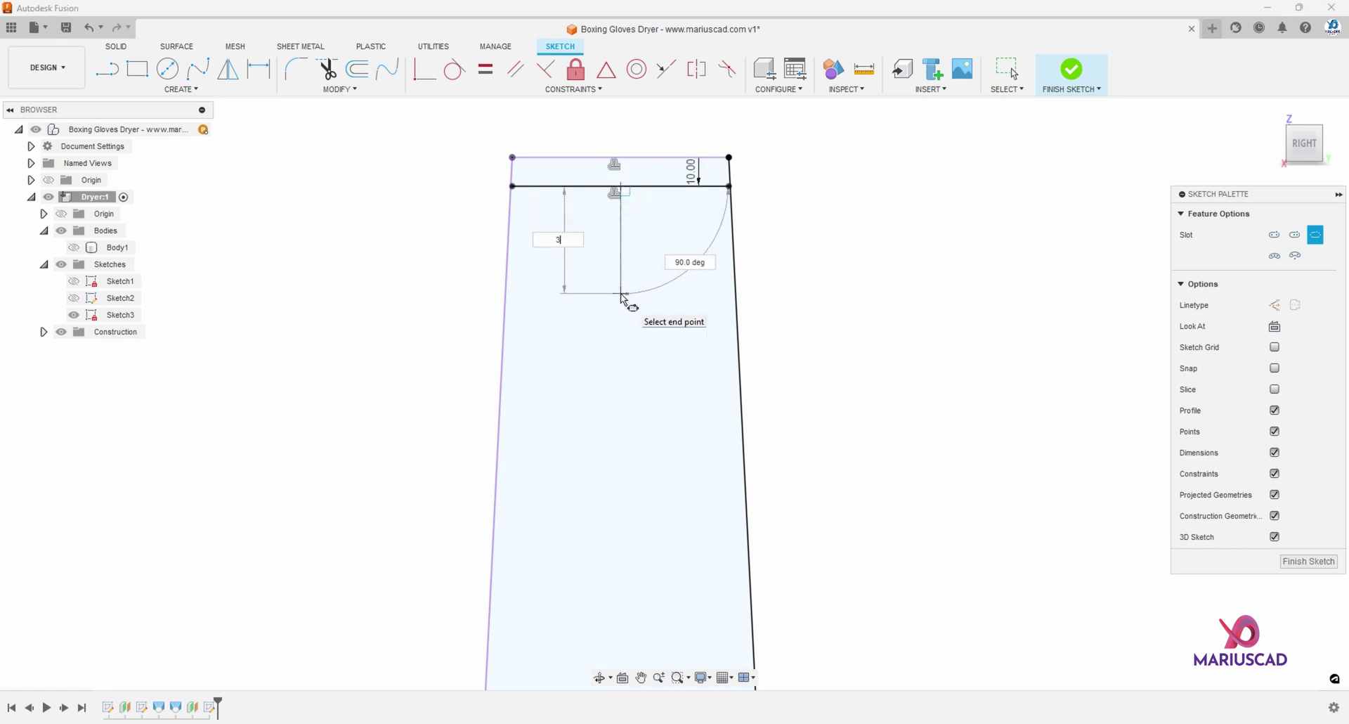
{"action": "key", "text": "Tab"}
{"action": "left_click", "coordinate": [622, 301]}
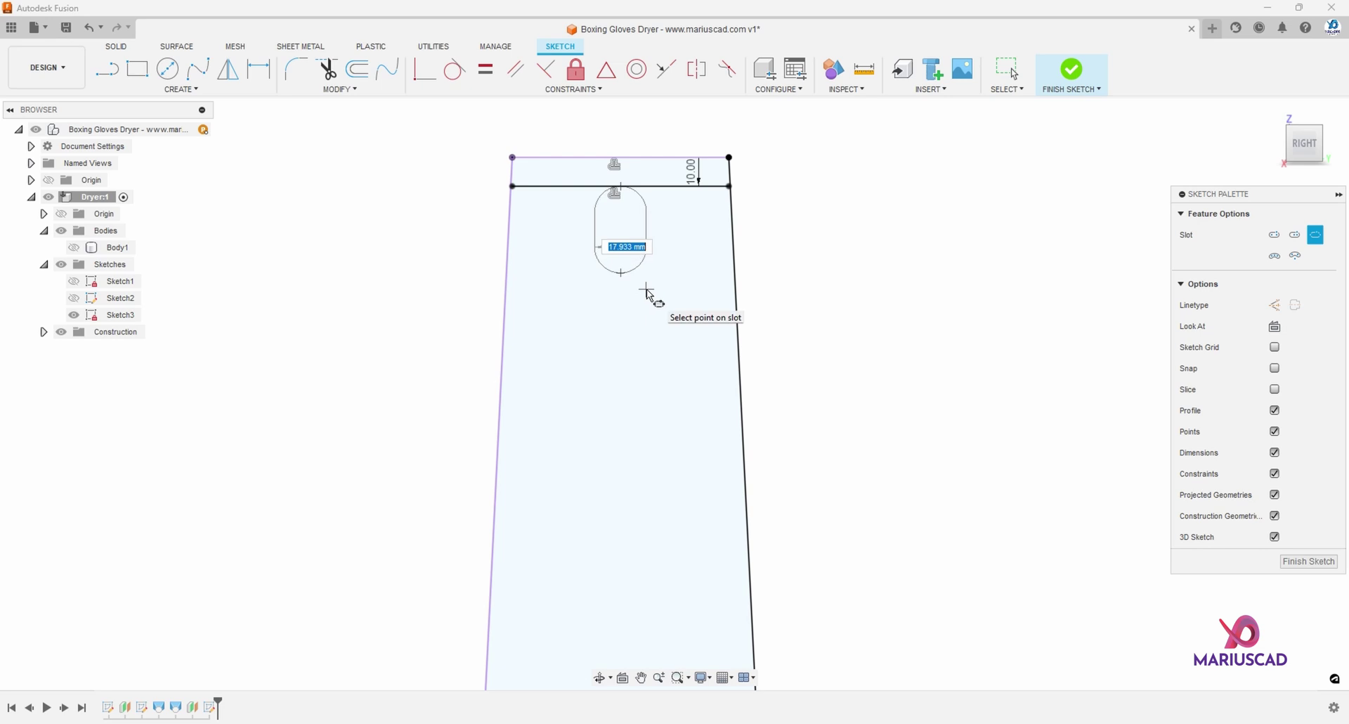
{"action": "type", "text": "4.5"}
{"action": "key", "text": "Return"}
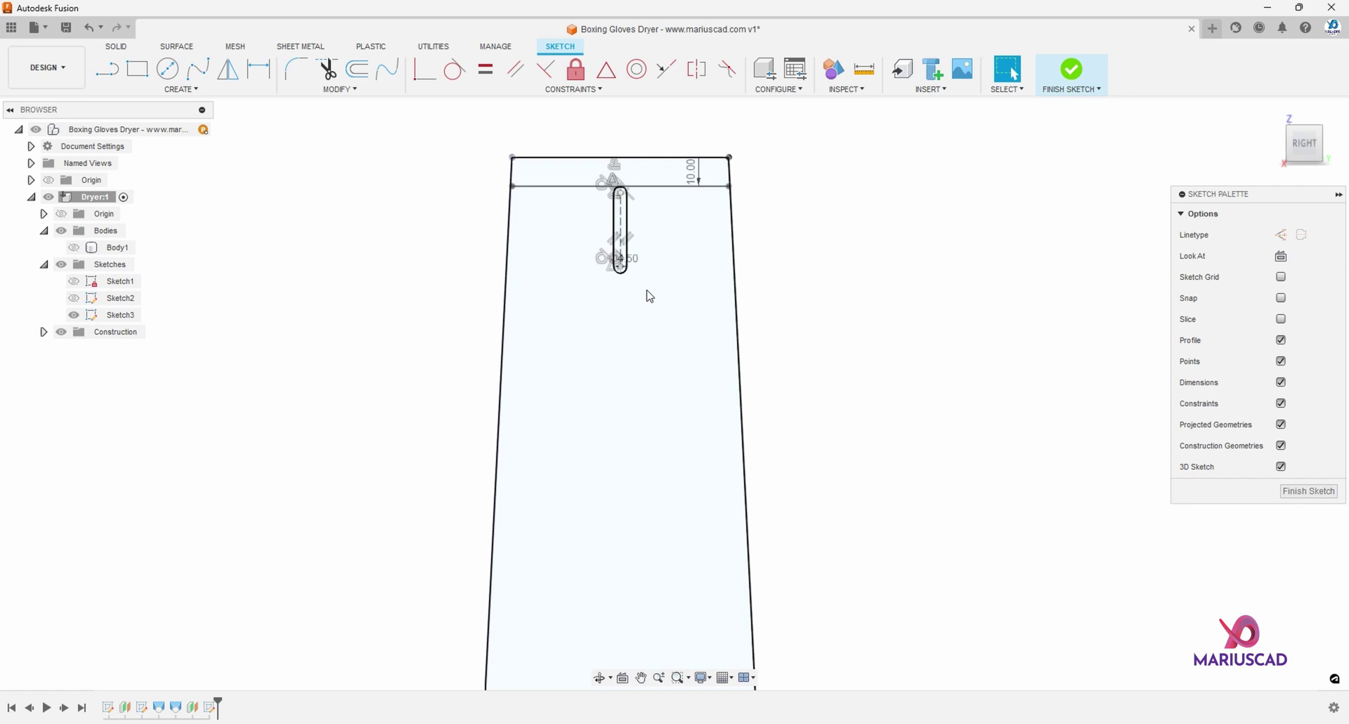
{"action": "left_click", "coordinate": [663, 184]}
{"action": "key", "text": "Delete"}
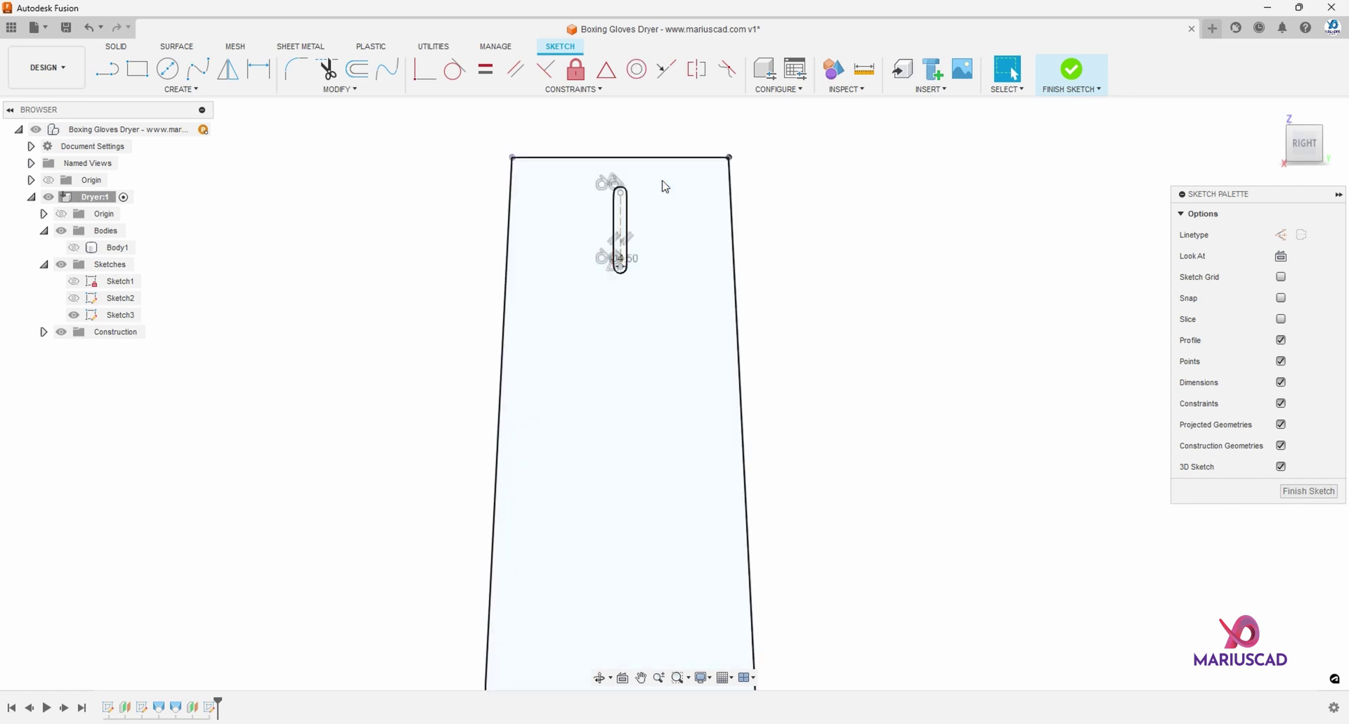
Move a copy of the slot off to the right of the profile
{"action": "left_click_drag", "start_coordinate": [584, 169], "coordinate": [670, 288]}
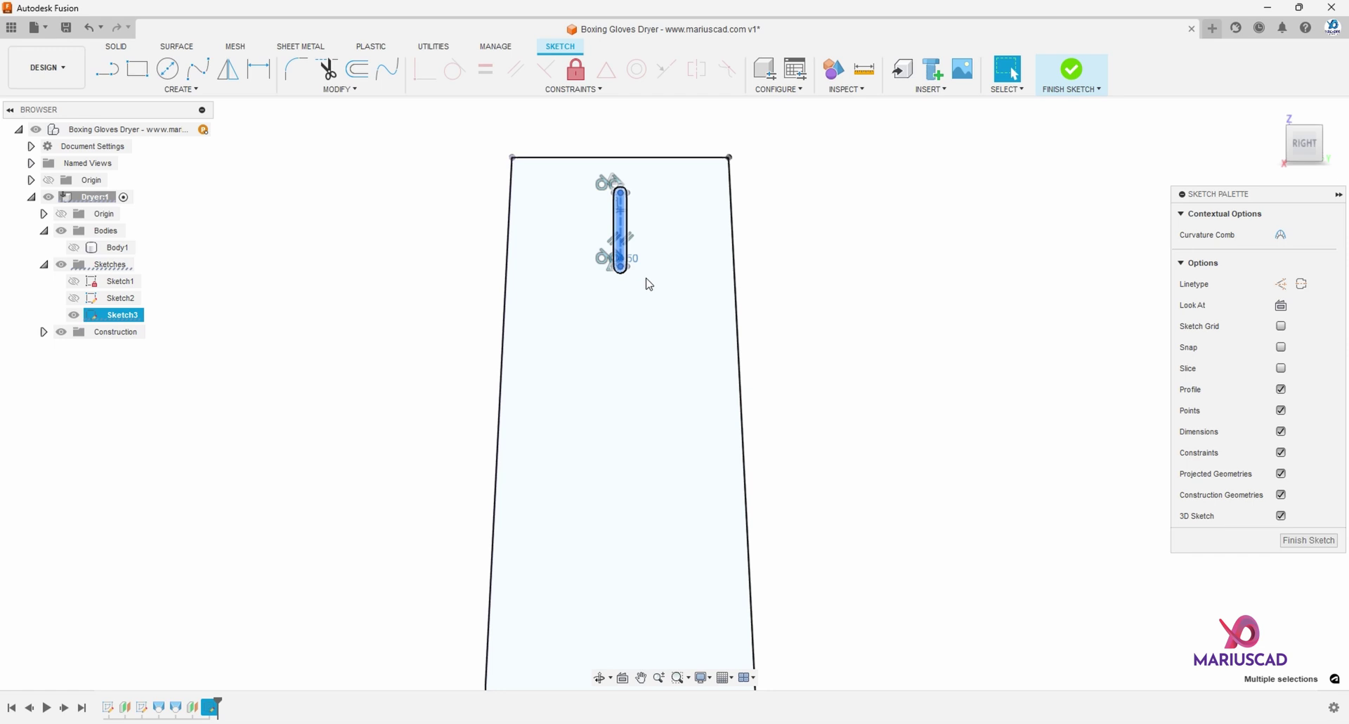
{"action": "key", "text": "m"}
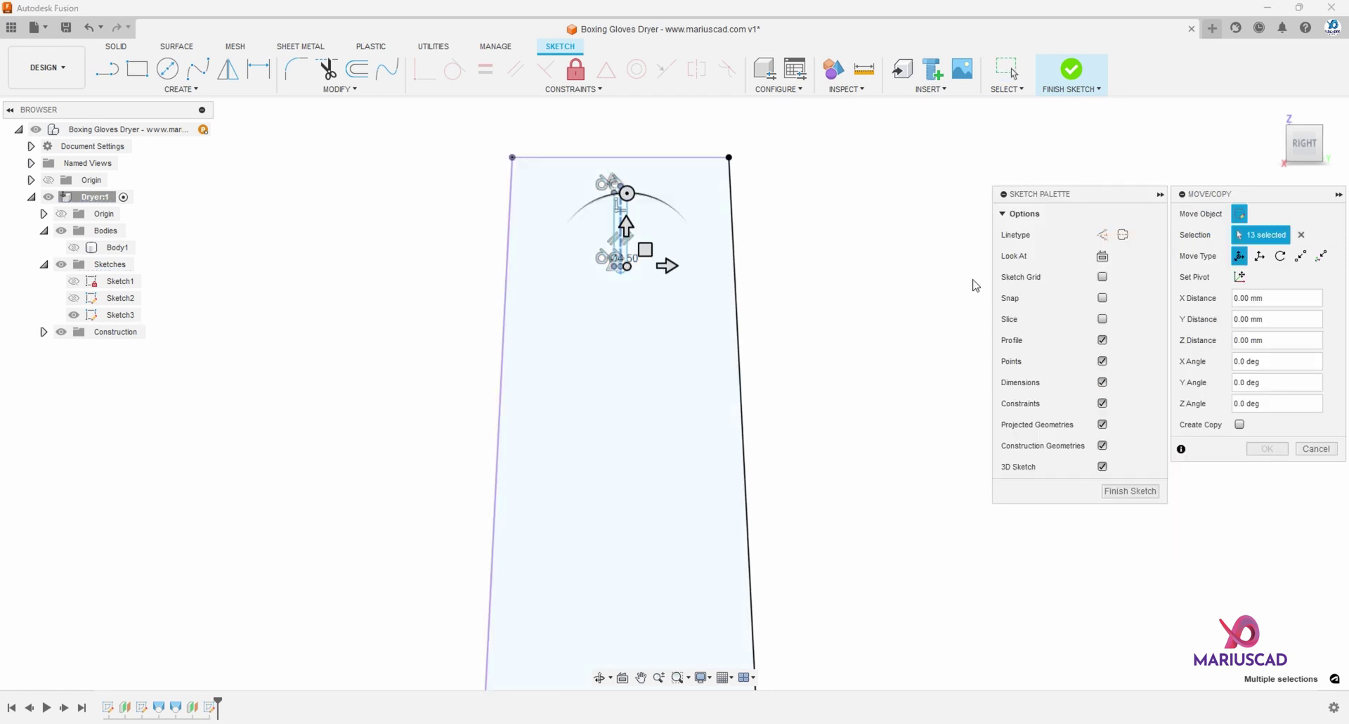
{"action": "left_click", "coordinate": [1239, 425]}
{"action": "left_click_drag", "start_coordinate": [645, 250], "coordinate": [890, 301]}
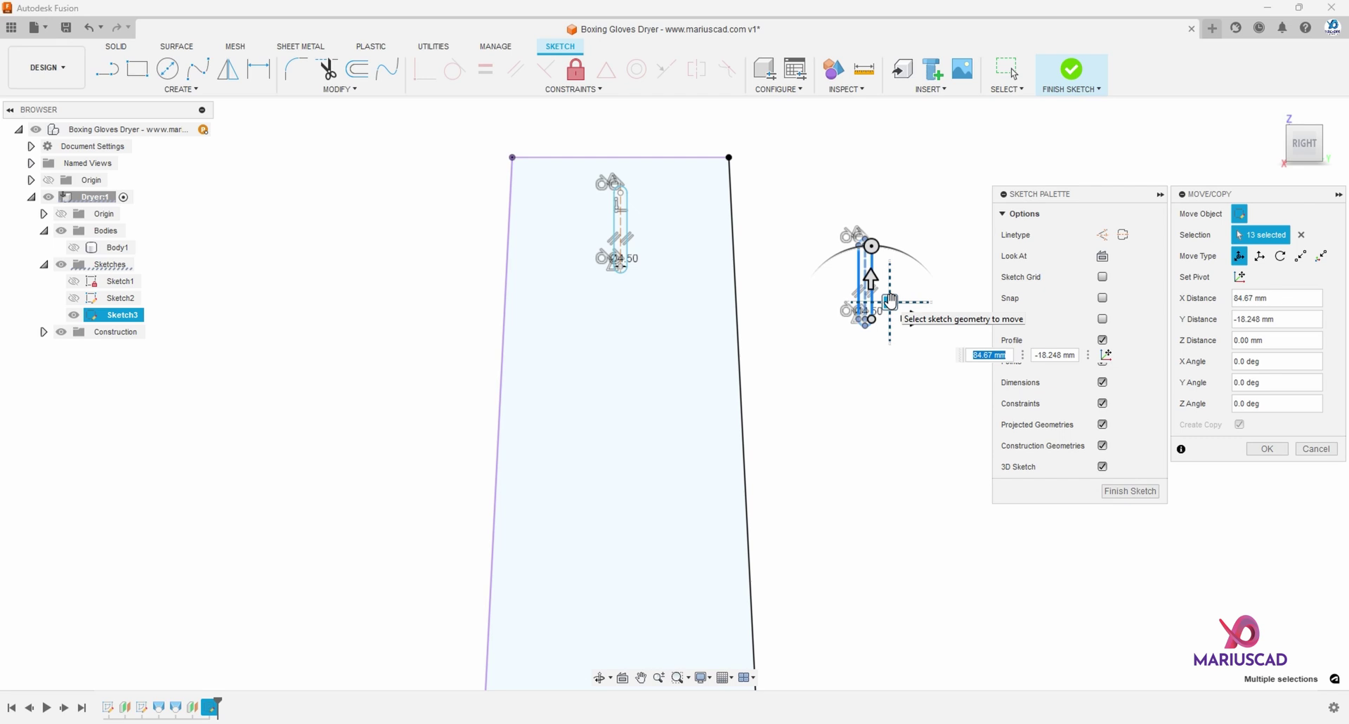
{"action": "key", "text": "Return"}
{"action": "scroll", "coordinate": [627, 233], "scroll_direction": "up", "scroll_amount": 5}
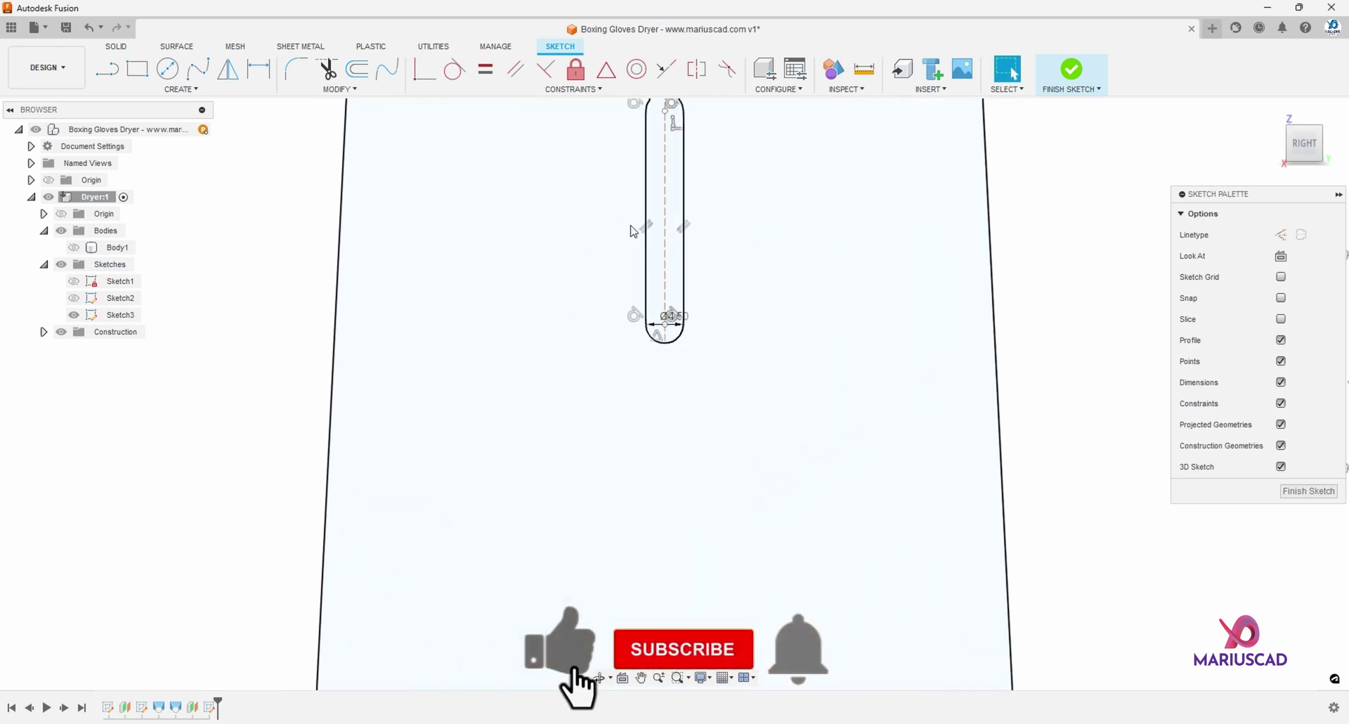
{"action": "scroll", "coordinate": [633, 232], "scroll_direction": "down", "scroll_amount": 2}
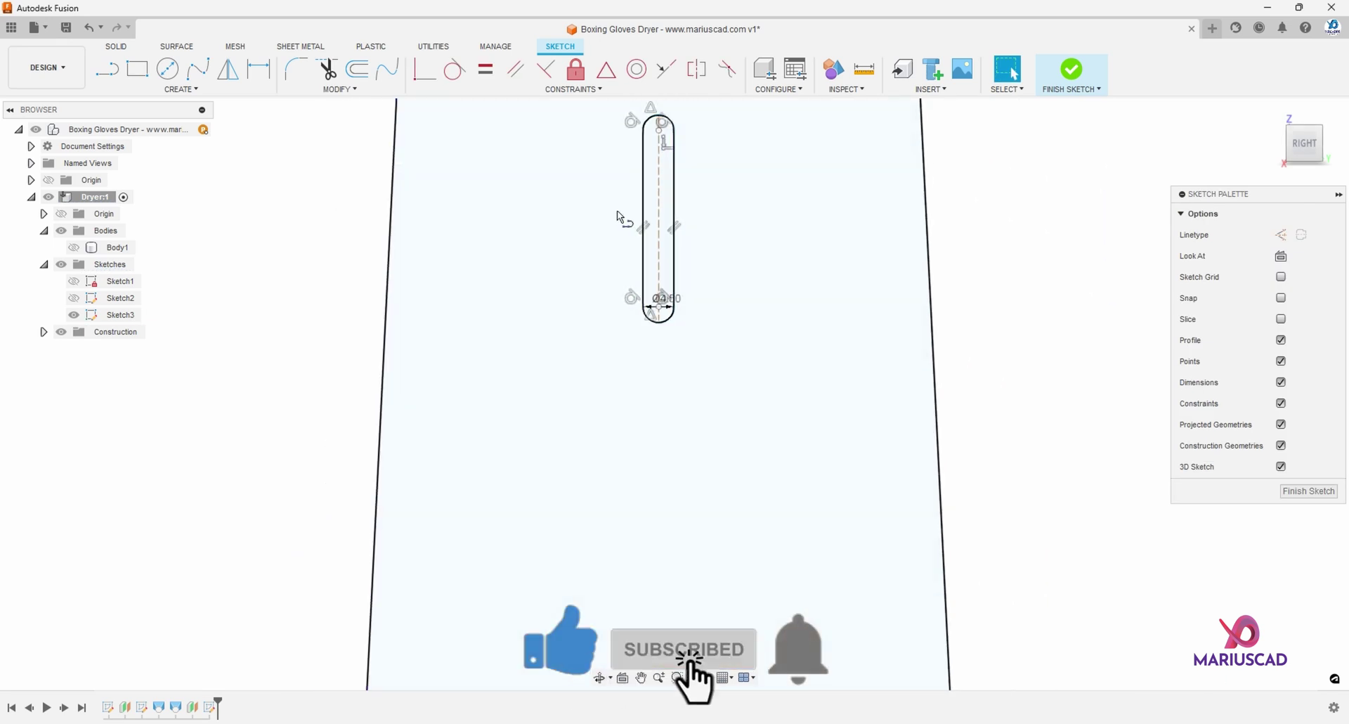
Start a line from the slot's midpoint with length 5+4.5/2
{"action": "key", "text": "l"}
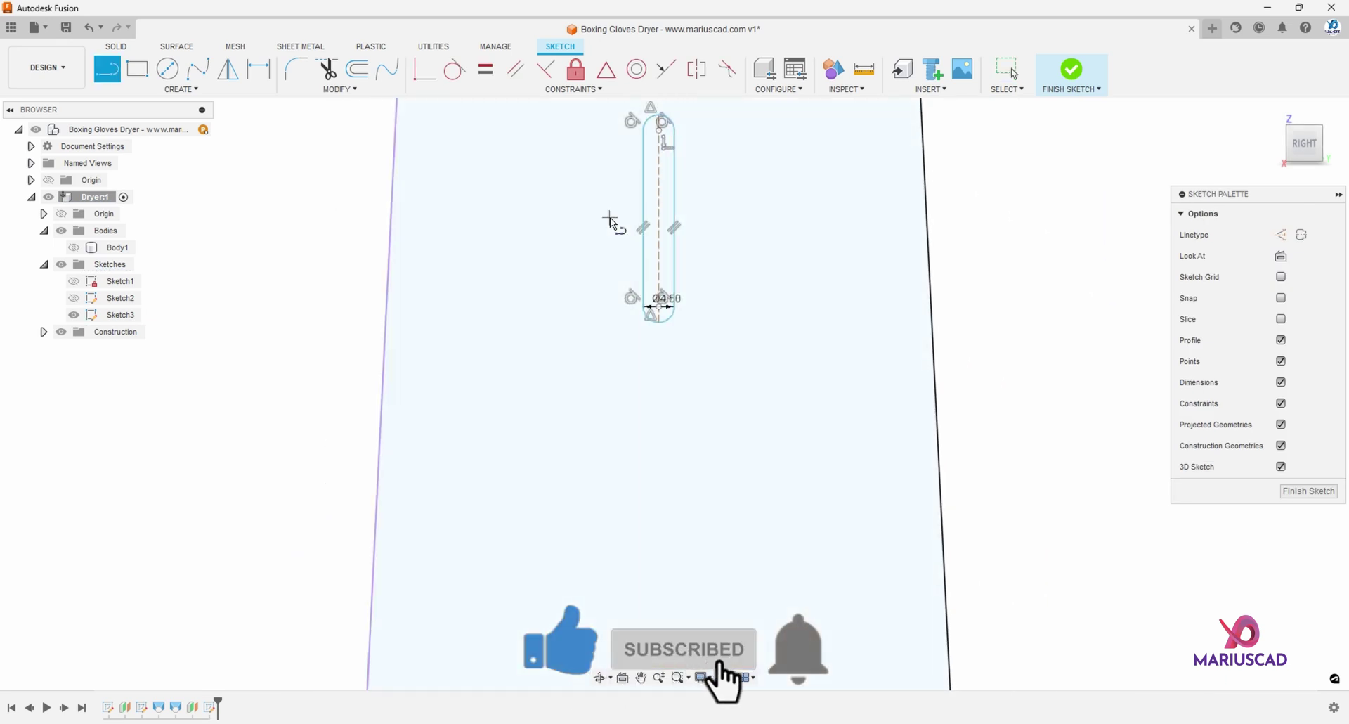
{"action": "left_click", "coordinate": [643, 219]}
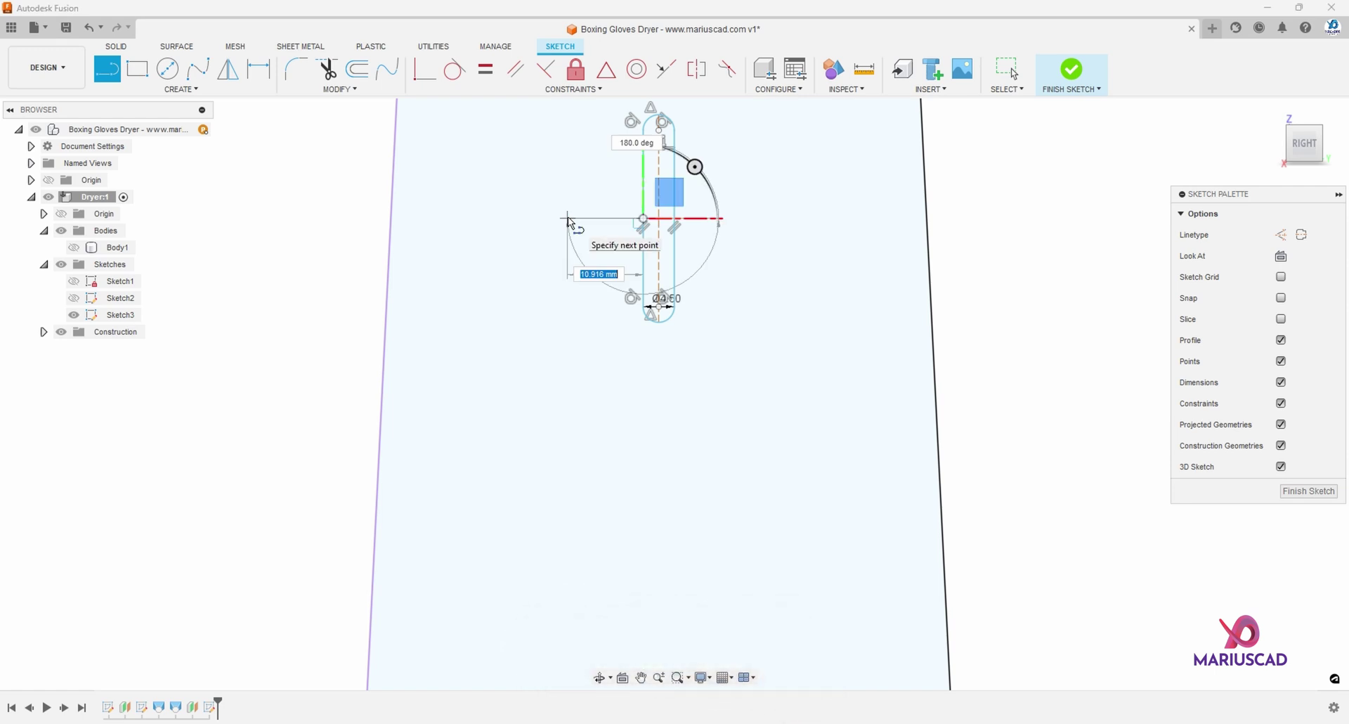
{"action": "type", "text": "5+4"}
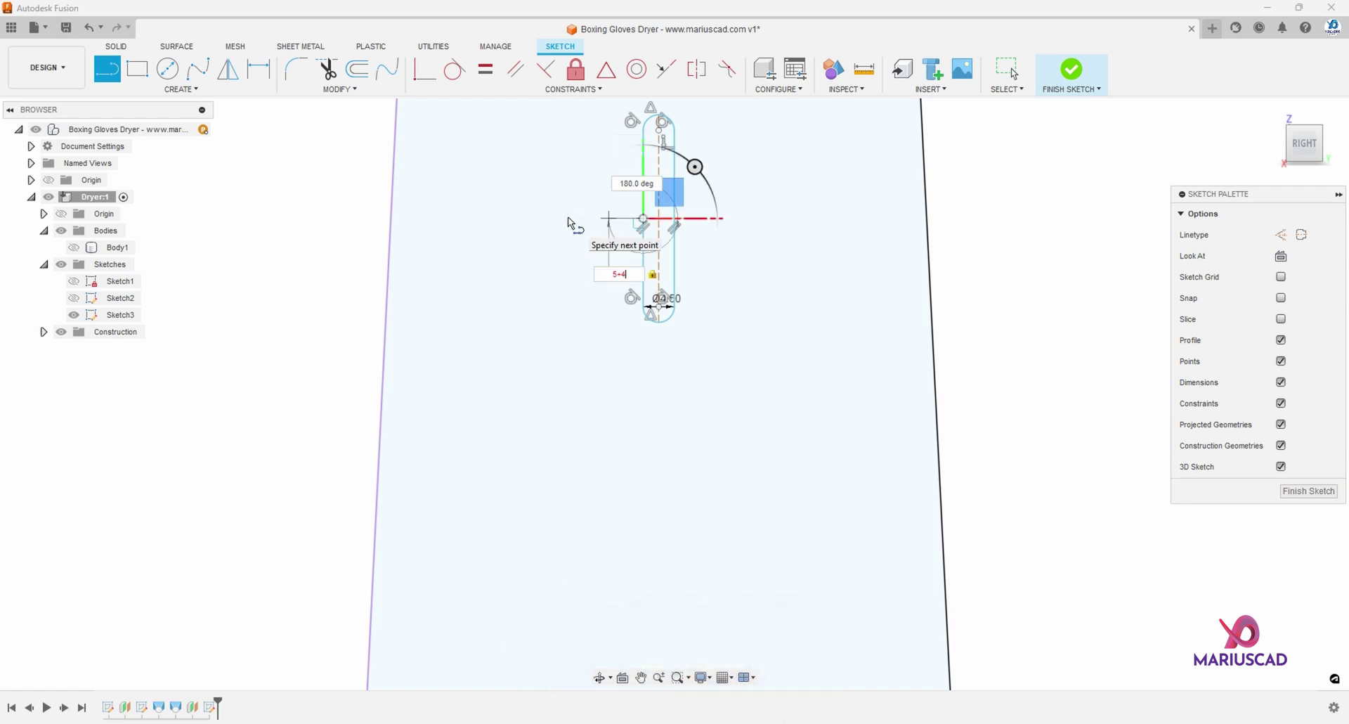
{"action": "type", "text": ".5/2"}
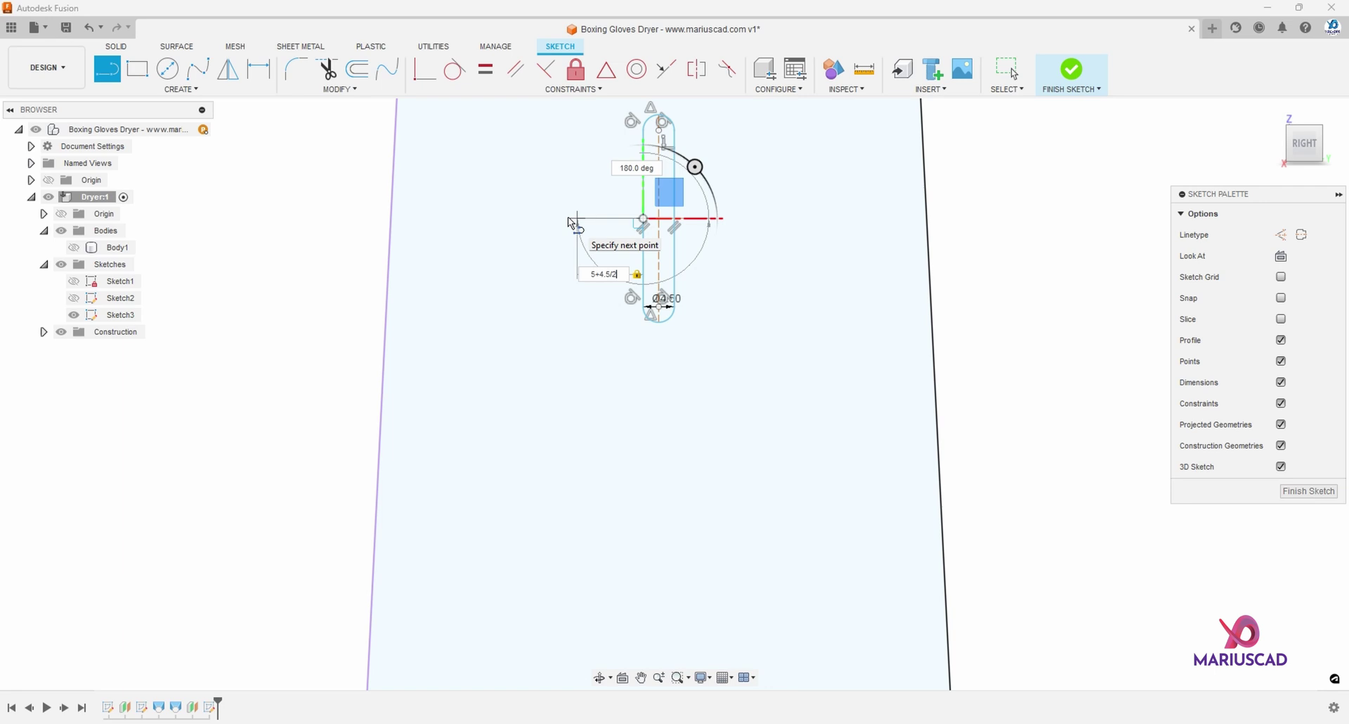
Commit the 7.25 mm guide line
{"action": "key", "text": "Return"}
{"action": "key", "text": "Escape"}
{"action": "scroll", "coordinate": [570, 223], "scroll_direction": "down", "scroll_amount": 3}
Move the copied slot point-to-point so its top sits at the guide line's end
{"action": "left_click_drag", "start_coordinate": [910, 185], "coordinate": [1072, 420]}
{"action": "key", "text": "m"}
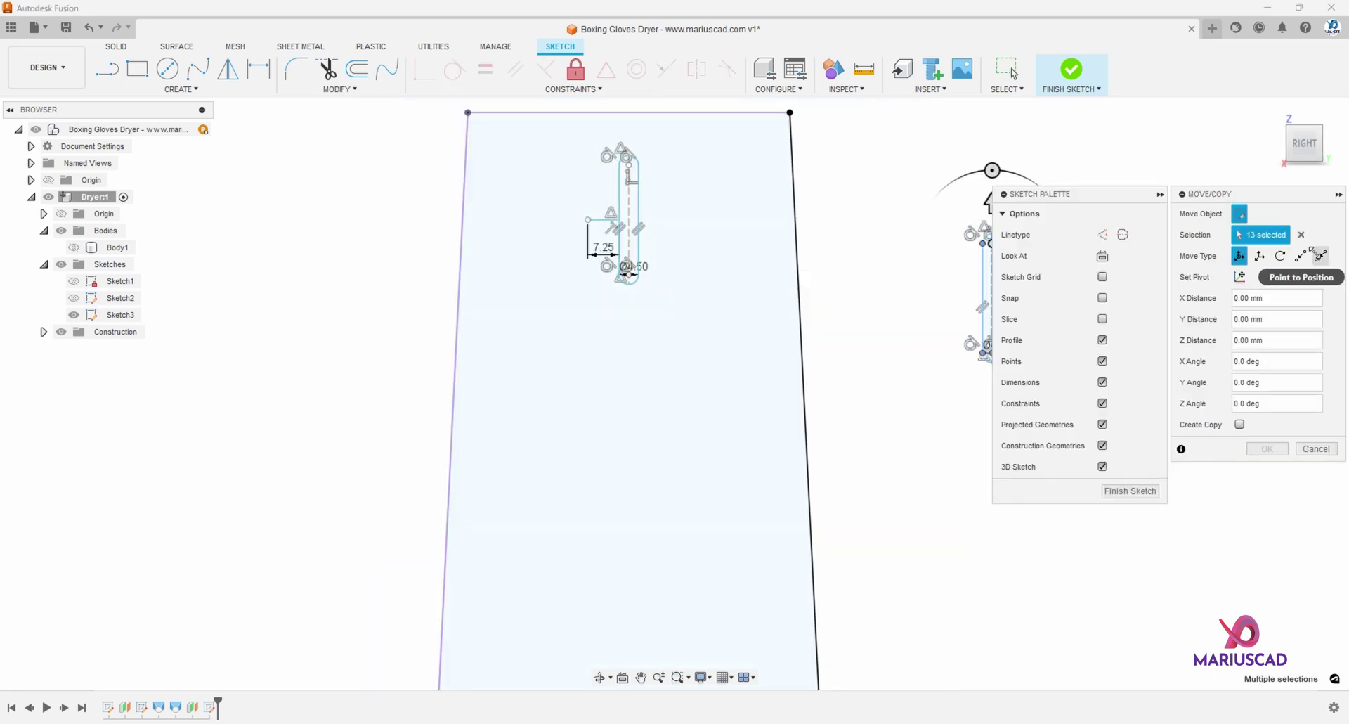
{"action": "left_click", "coordinate": [1301, 256]}
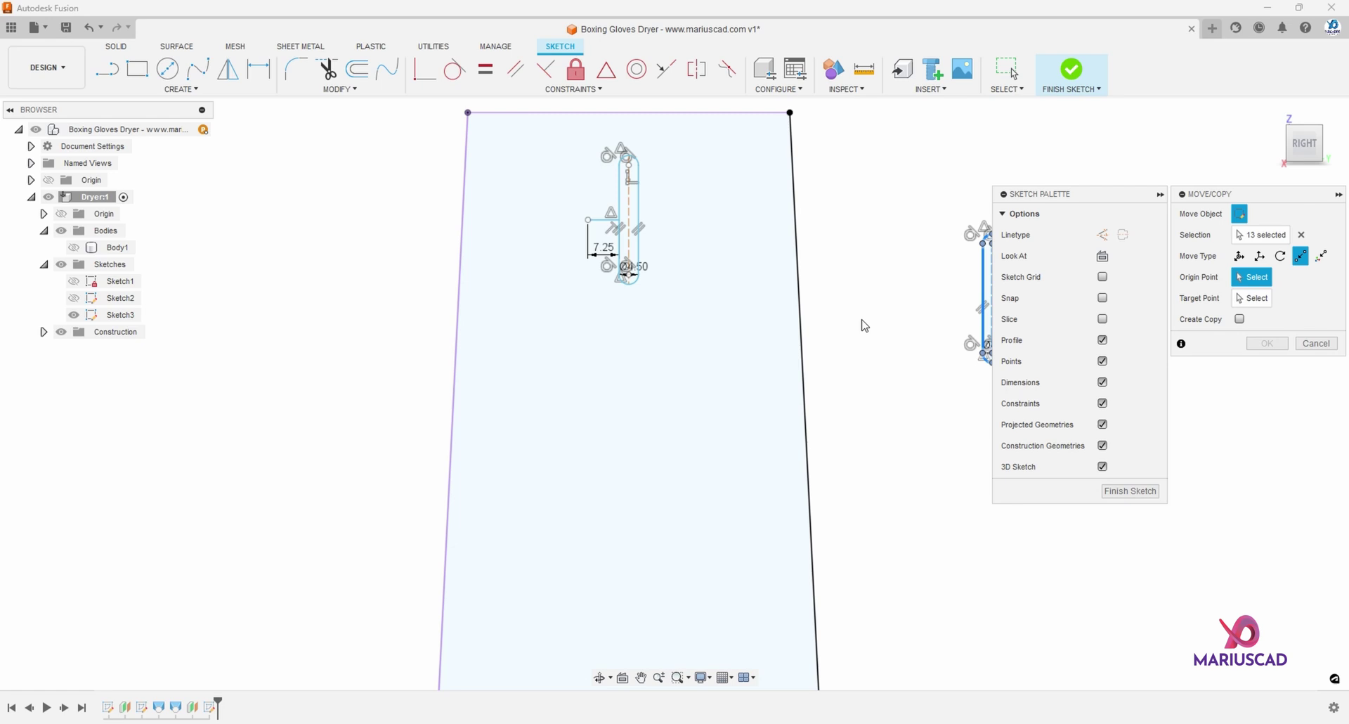
{"action": "left_click", "coordinate": [879, 260]}
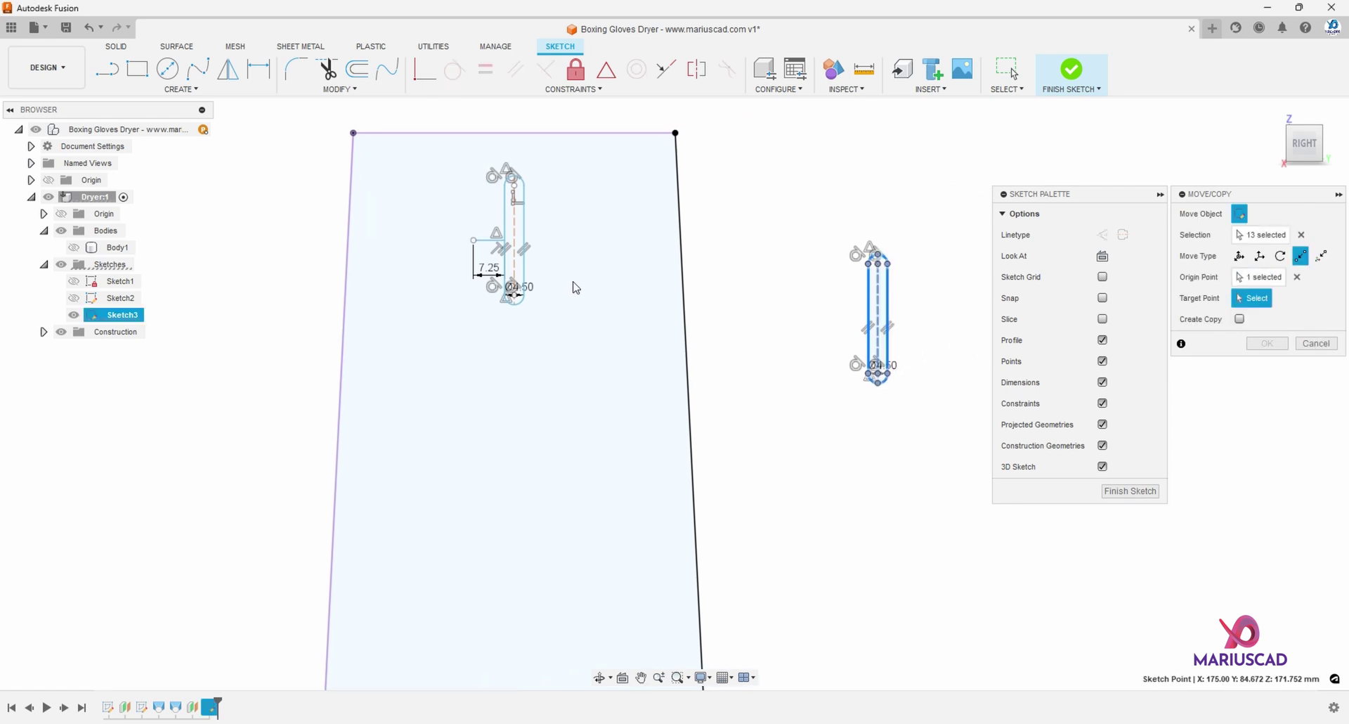
{"action": "left_click", "coordinate": [475, 241]}
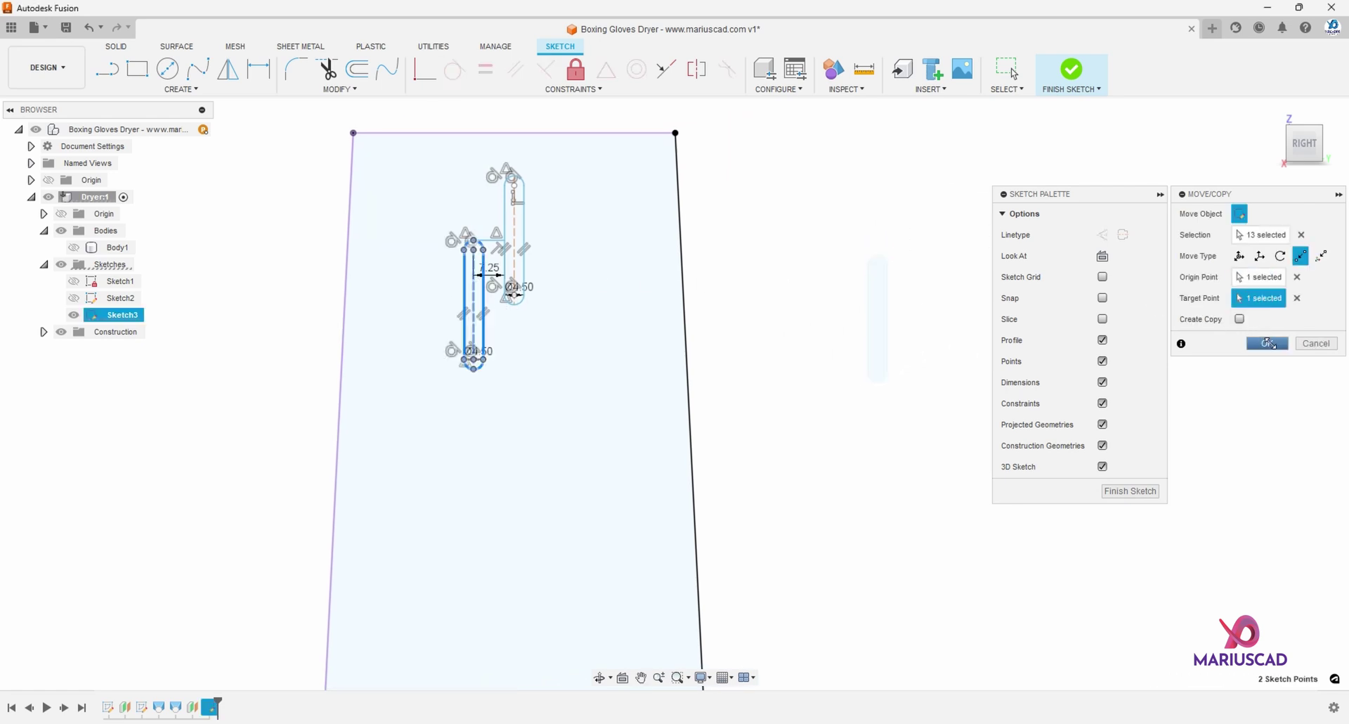
{"action": "left_click", "coordinate": [1267, 343]}
{"action": "scroll", "coordinate": [487, 252], "scroll_direction": "up", "scroll_amount": 2}
{"action": "left_click", "coordinate": [494, 241]}
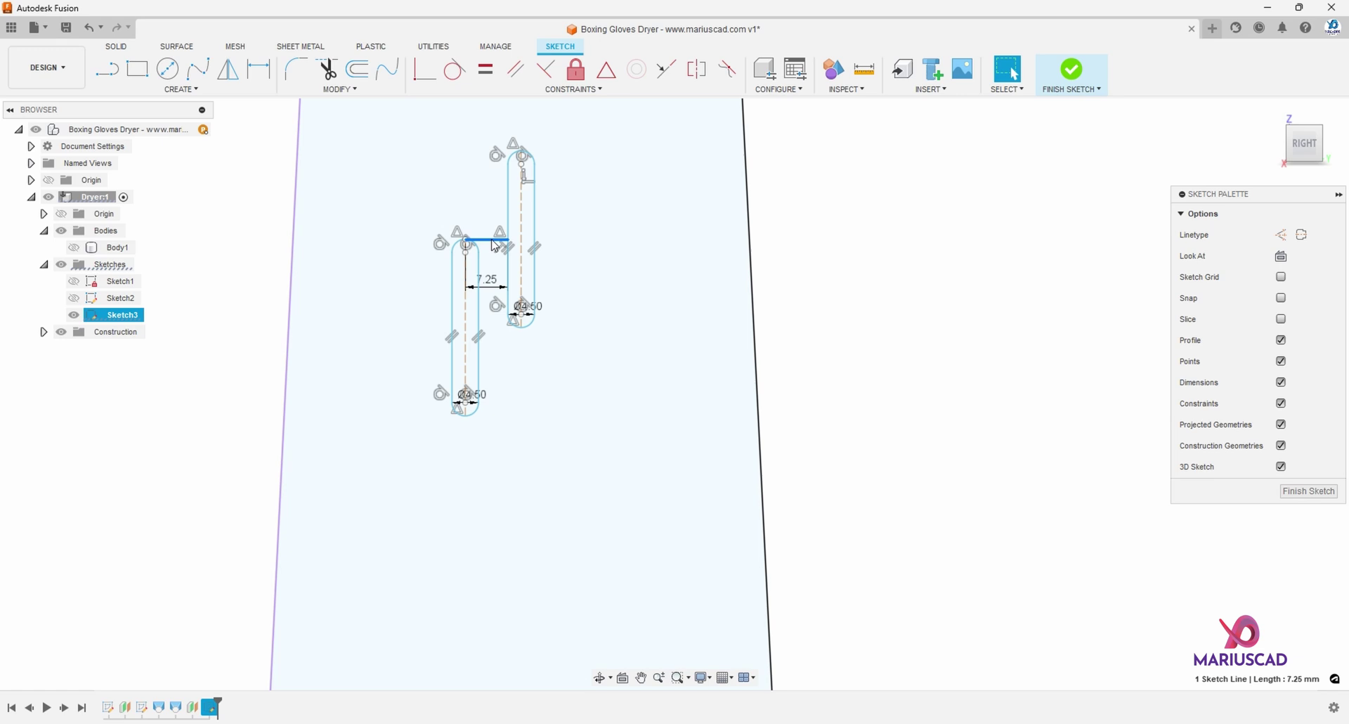
{"action": "key", "text": "Escape"}
Start a rectangular pattern and select the upper slot to repeat
{"action": "scroll", "coordinate": [793, 335], "scroll_direction": "down", "scroll_amount": 2}
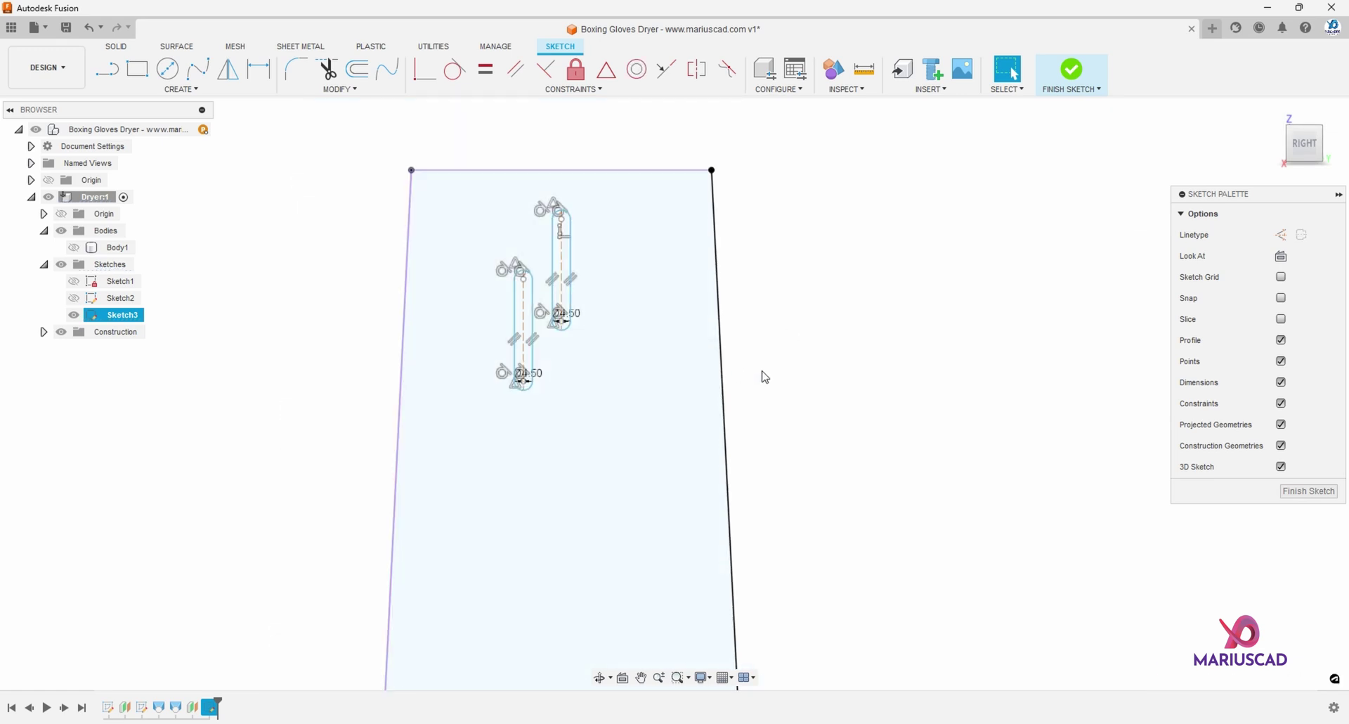
{"action": "scroll", "coordinate": [766, 379], "scroll_direction": "down", "scroll_amount": 2}
{"action": "scroll", "coordinate": [814, 397], "scroll_direction": "up", "scroll_amount": 1}
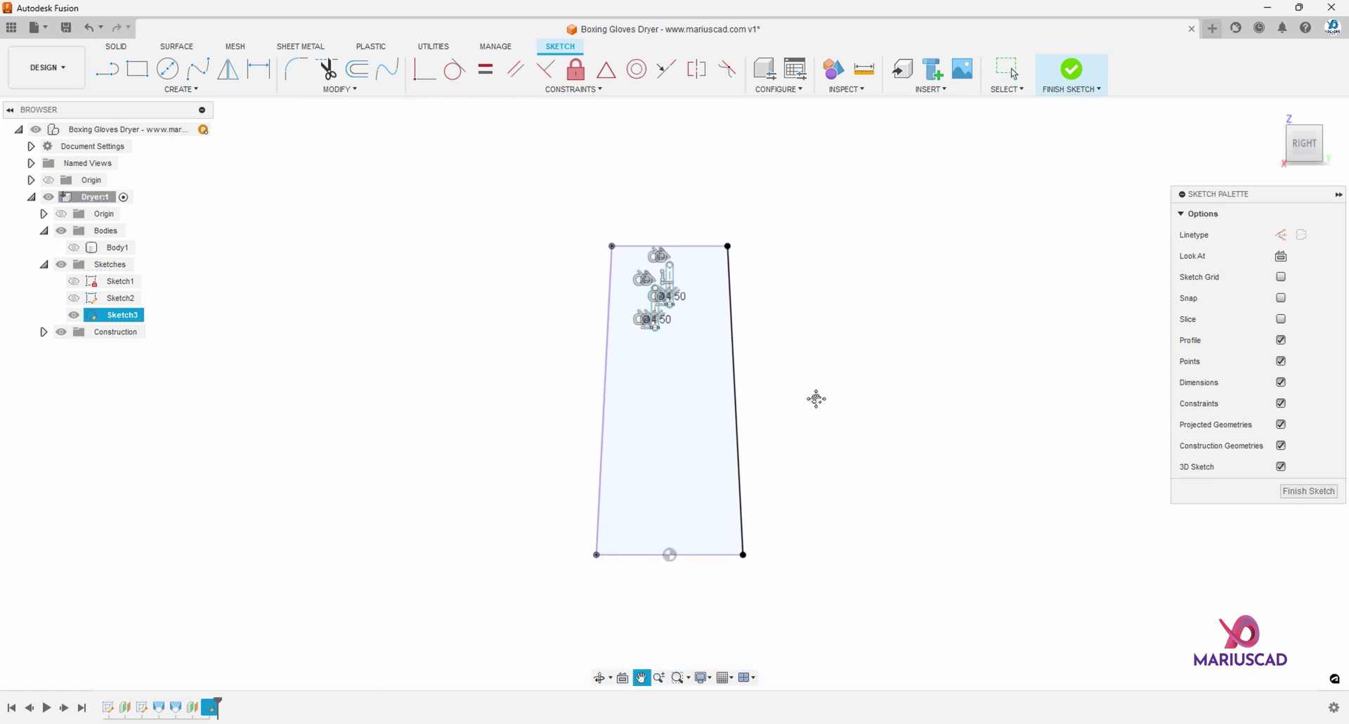
{"action": "left_click", "coordinate": [181, 90]}
{"action": "left_click", "coordinate": [172, 288]}
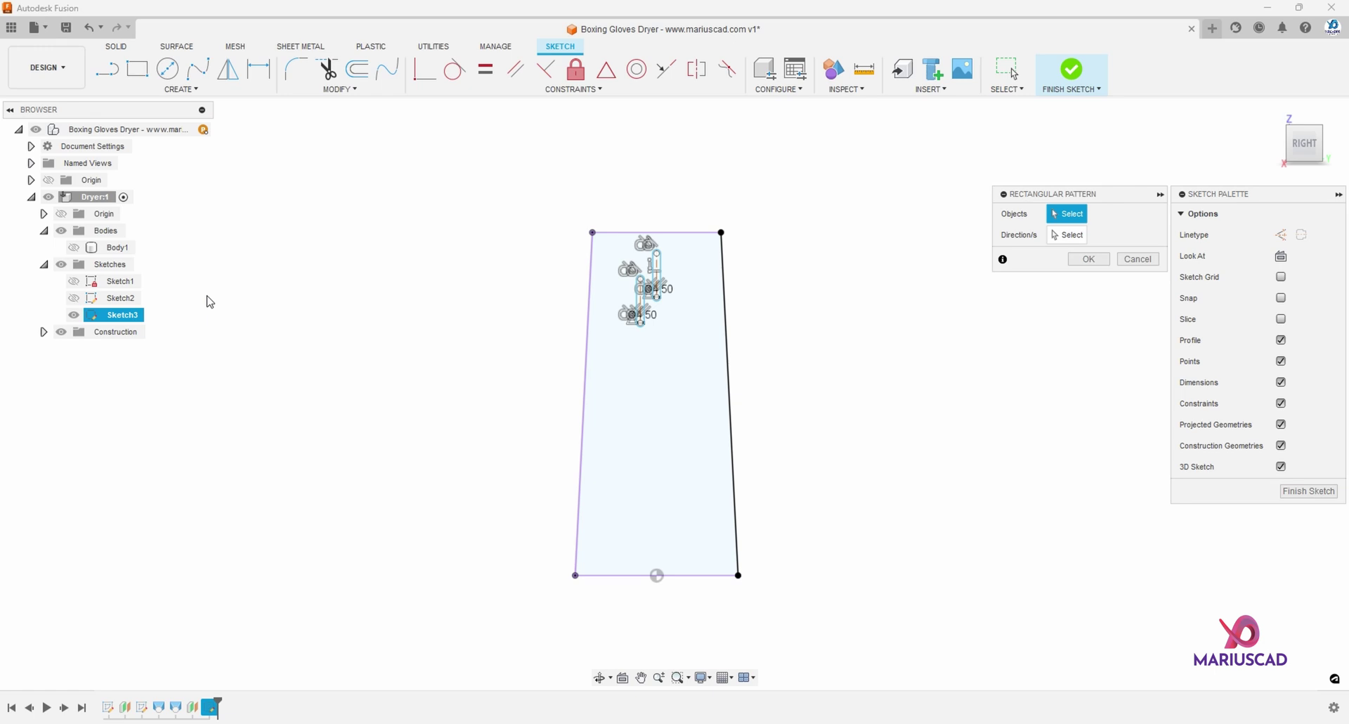
{"action": "scroll", "coordinate": [671, 330], "scroll_direction": "up", "scroll_amount": 3}
{"action": "left_click_drag", "start_coordinate": [622, 163], "coordinate": [679, 292]}
Spread the copies to the right symmetrically with spacing-type distribution and 19 mm between columns
{"action": "left_click", "coordinate": [1100, 257]}
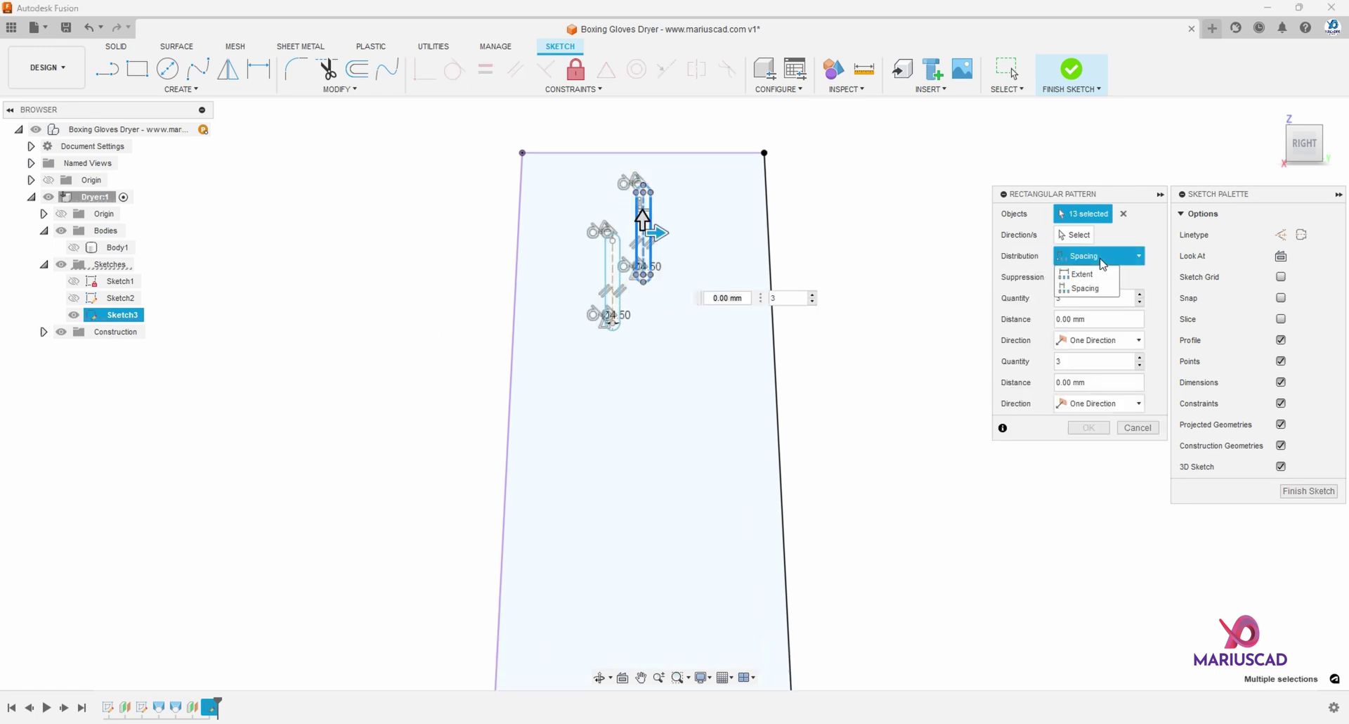
{"action": "left_click", "coordinate": [1086, 288]}
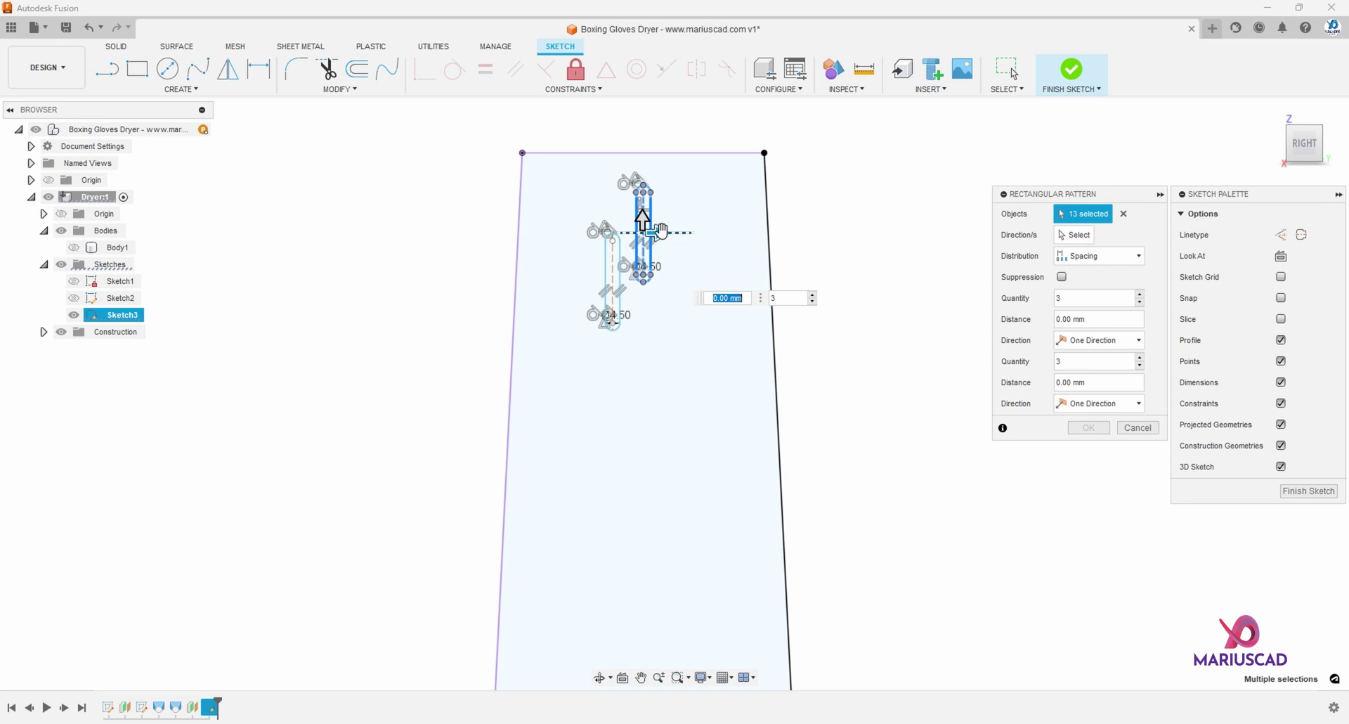
{"action": "left_click_drag", "start_coordinate": [659, 233], "coordinate": [709, 233]}
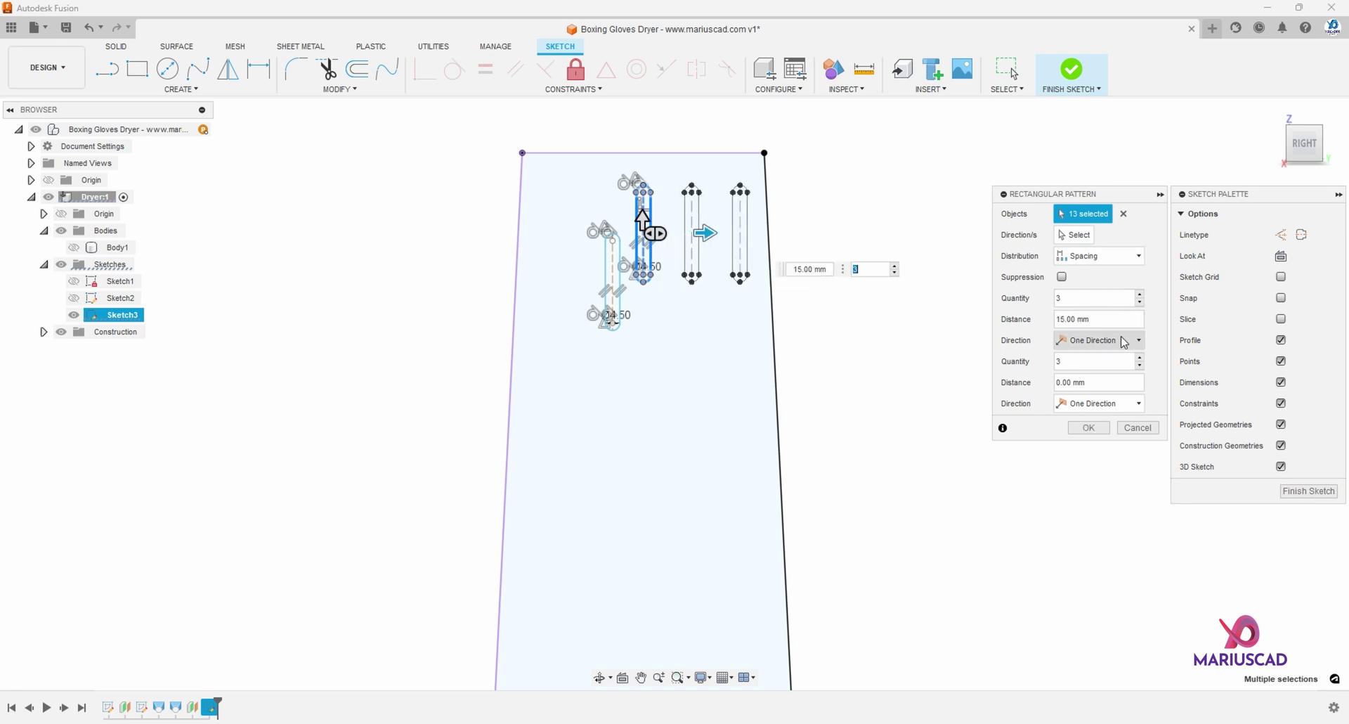
{"action": "left_click", "coordinate": [1117, 341]}
{"action": "left_click", "coordinate": [1090, 372]}
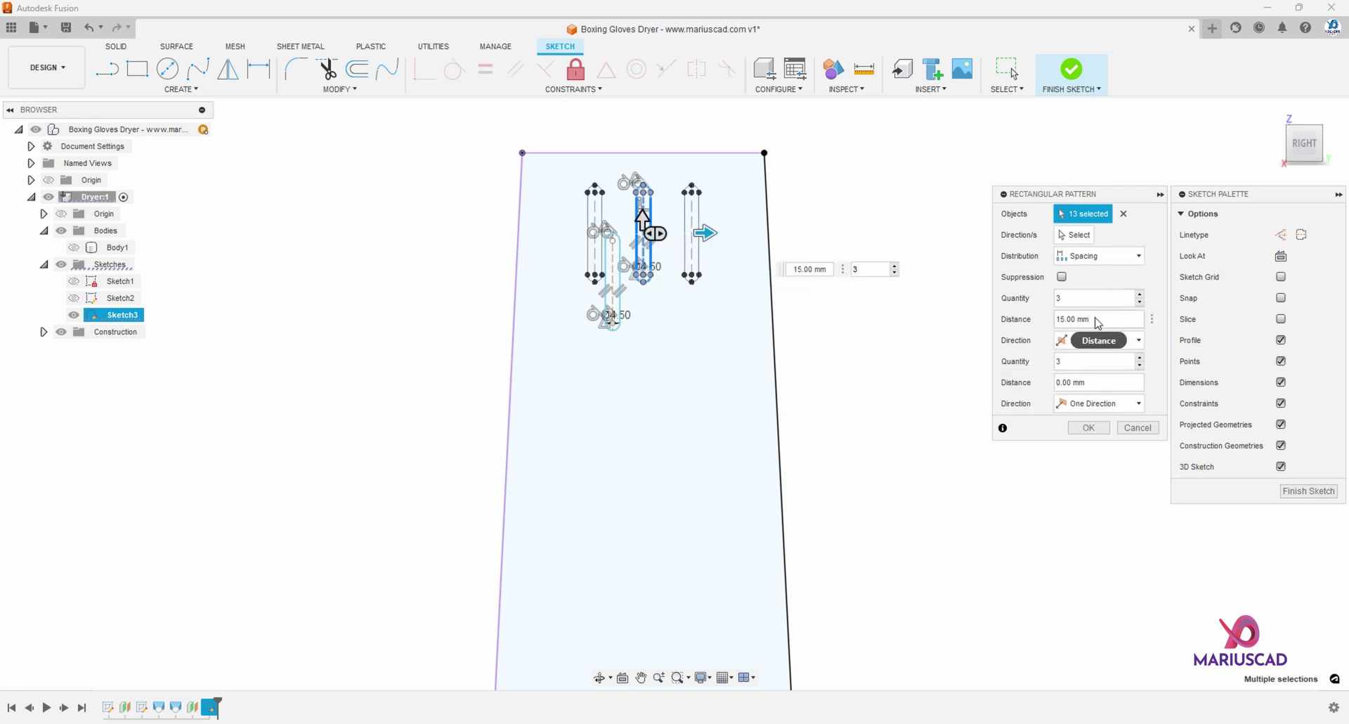
{"action": "left_click", "coordinate": [1081, 320]}
{"action": "type", "text": "19"}
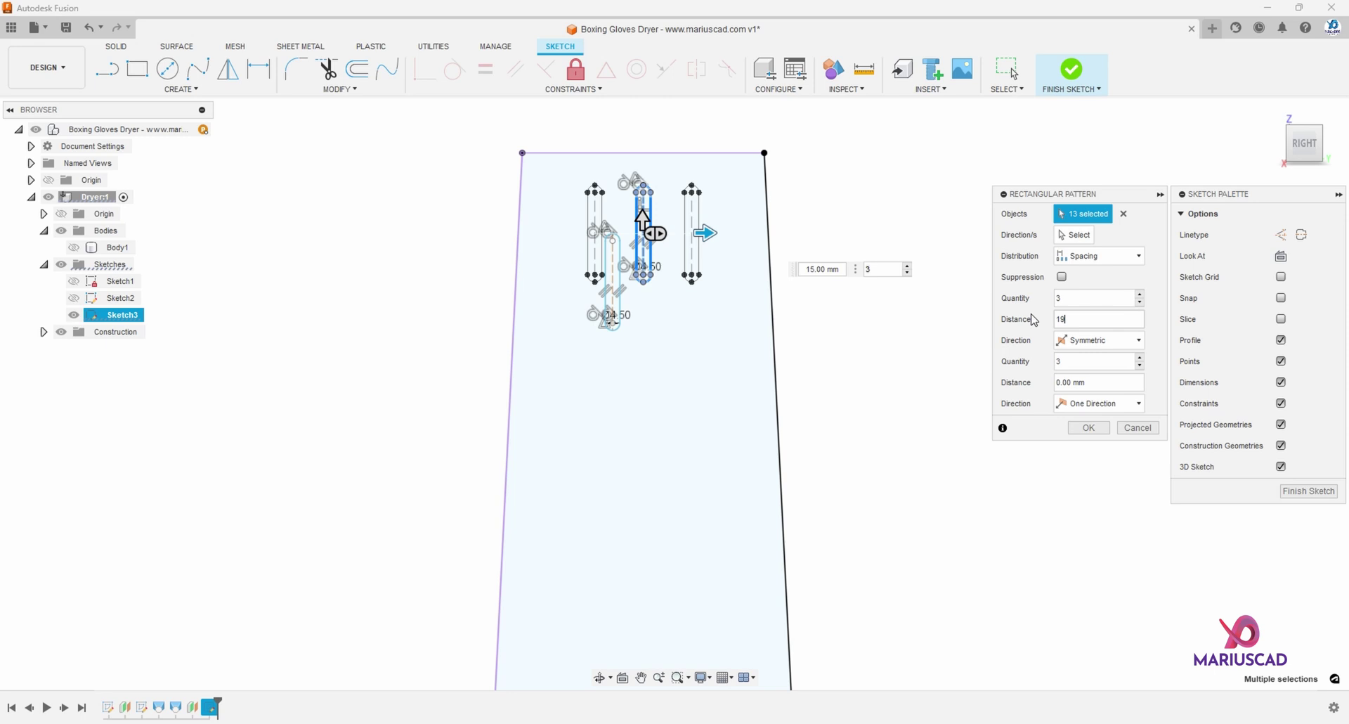
Extend the pattern into 5 rows spaced -35 mm downward and confirm it
{"action": "left_click_drag", "start_coordinate": [642, 218], "coordinate": [644, 408]}
{"action": "mouse_move", "coordinate": [1076, 363]}
{"action": "left_mouse_down"}
{"action": "mouse_move", "coordinate": [1052, 363]}
{"action": "mouse_move", "coordinate": [1068, 382]}
{"action": "left_mouse_up"}
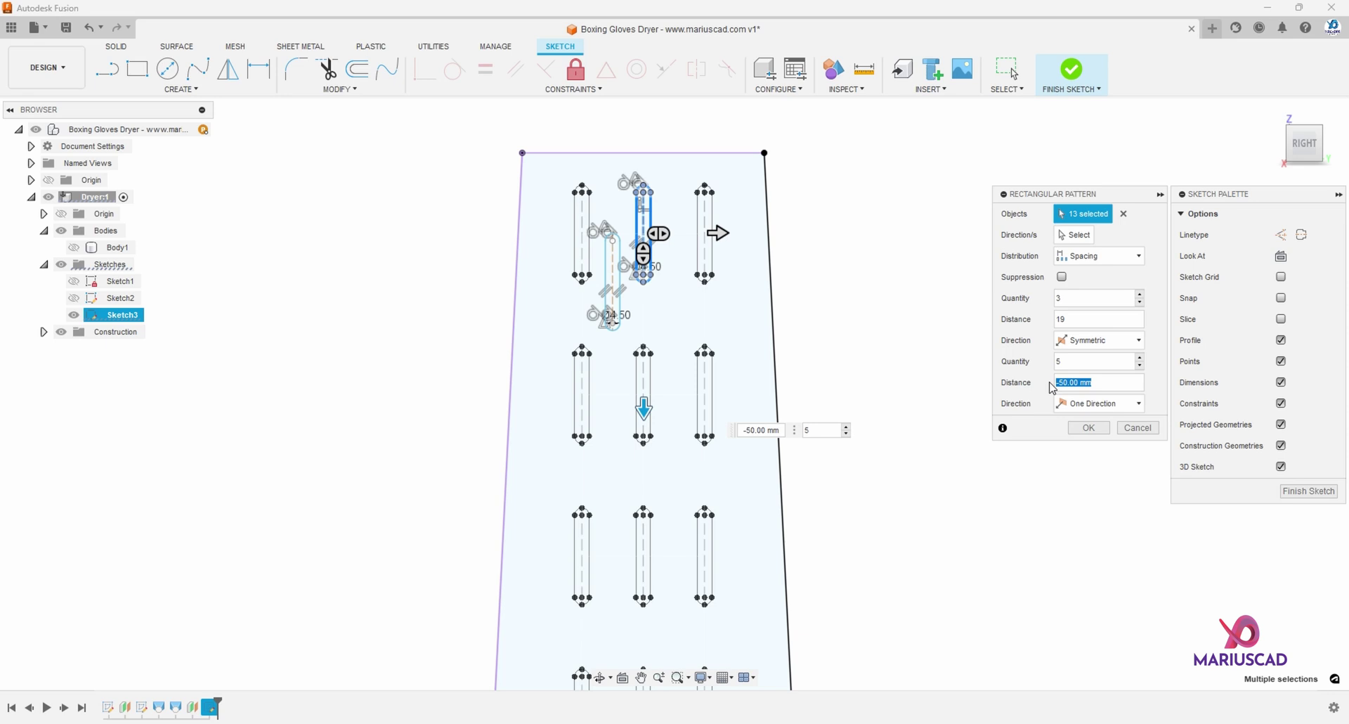
{"action": "type", "text": "-35"}
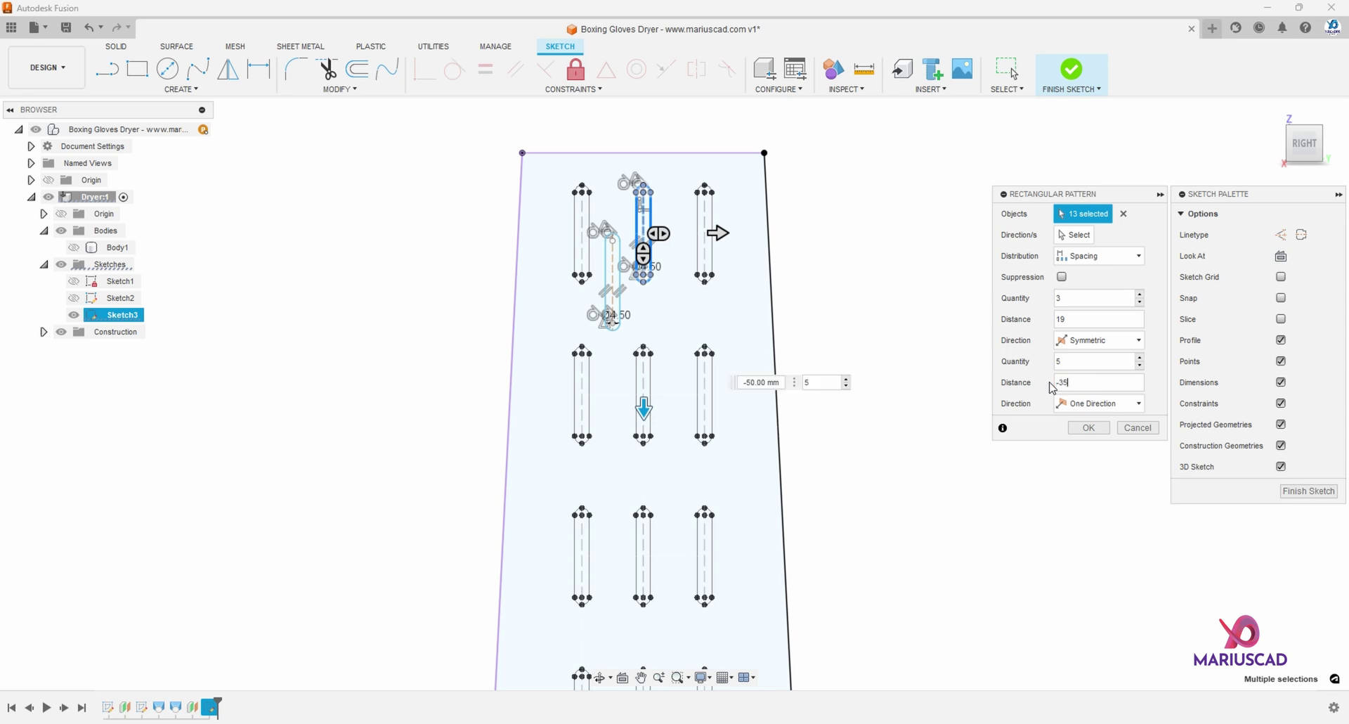
{"action": "left_click", "coordinate": [1087, 428]}
{"action": "scroll", "coordinate": [837, 413], "scroll_direction": "down", "scroll_amount": 4}
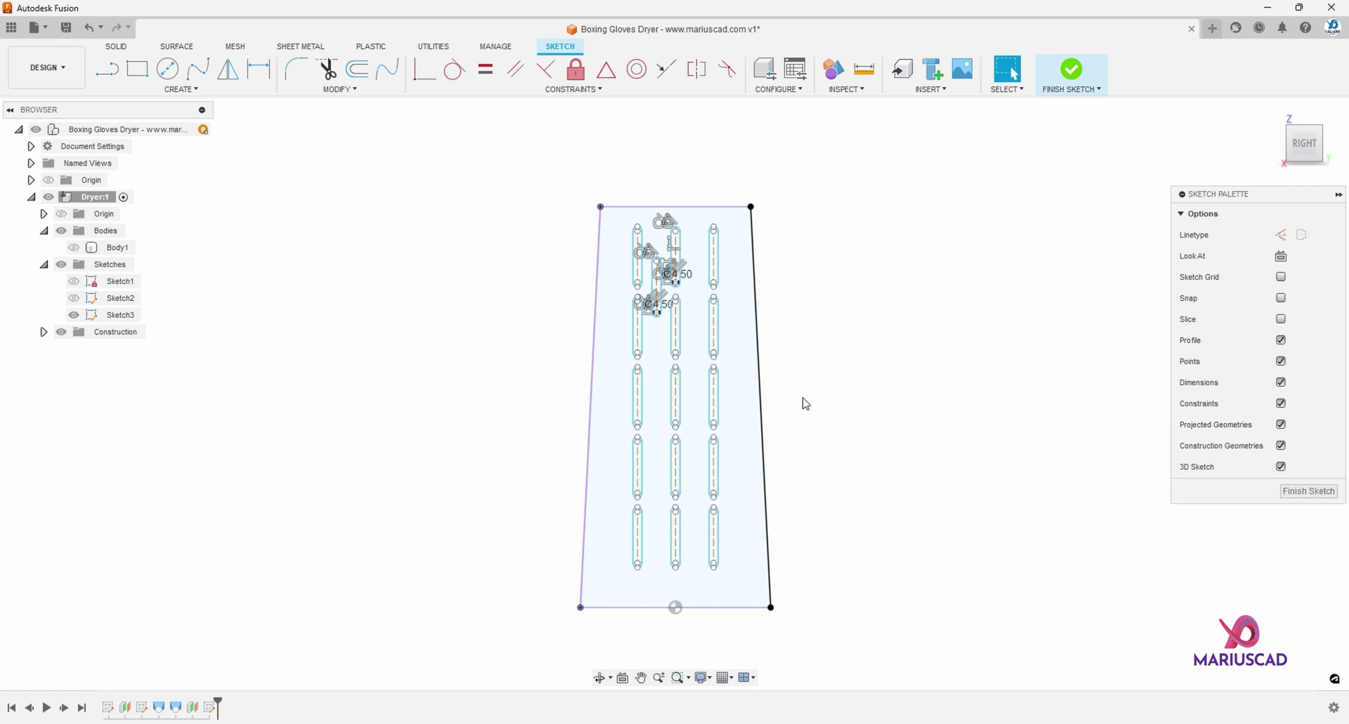
Start another rectangular pattern on the offset middle slot
{"action": "scroll", "coordinate": [671, 275], "scroll_direction": "up", "scroll_amount": 3}
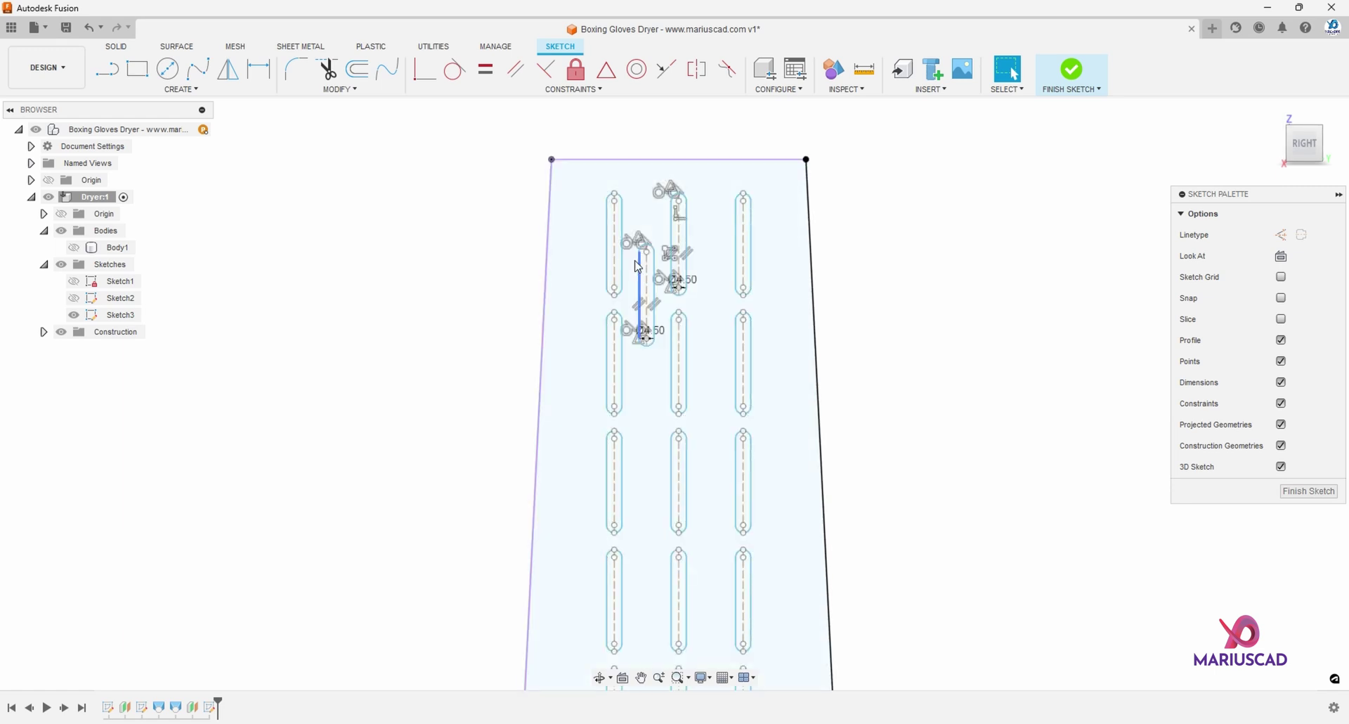
{"action": "left_click", "coordinate": [193, 93]}
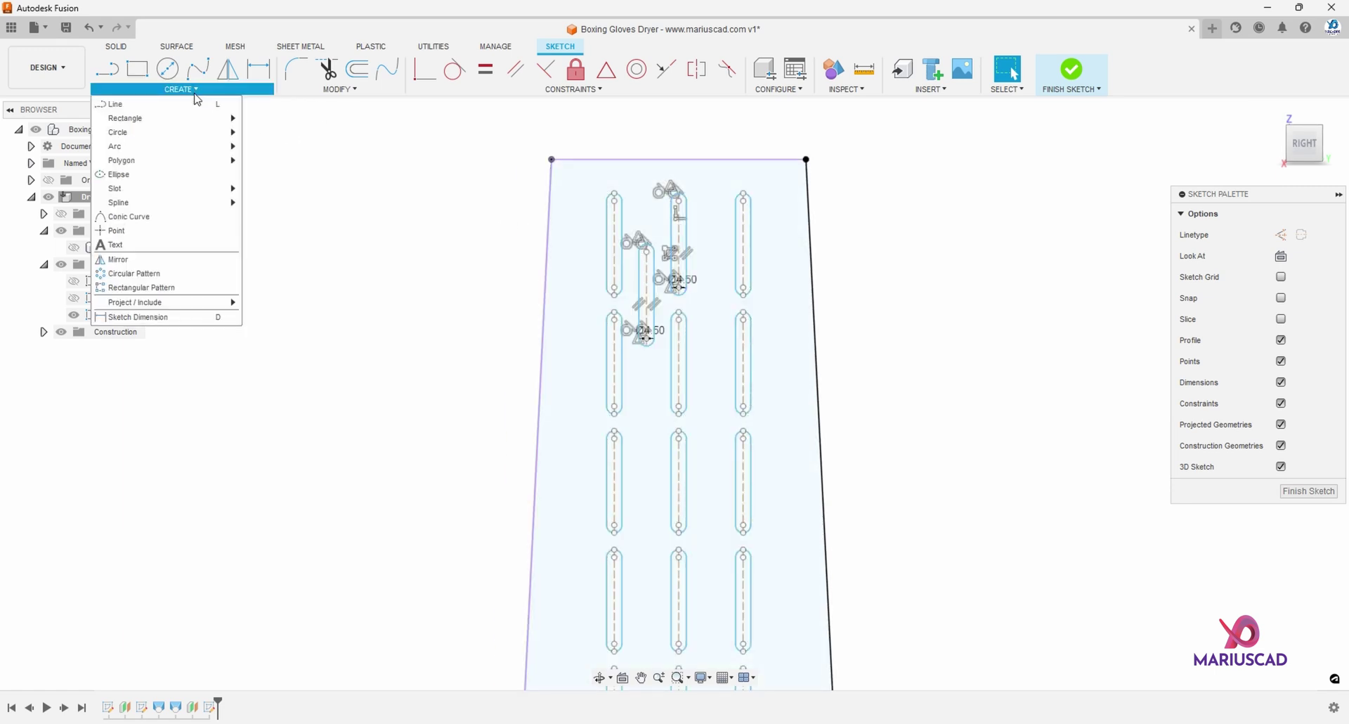
{"action": "scroll", "coordinate": [603, 289], "scroll_direction": "up", "scroll_amount": 2}
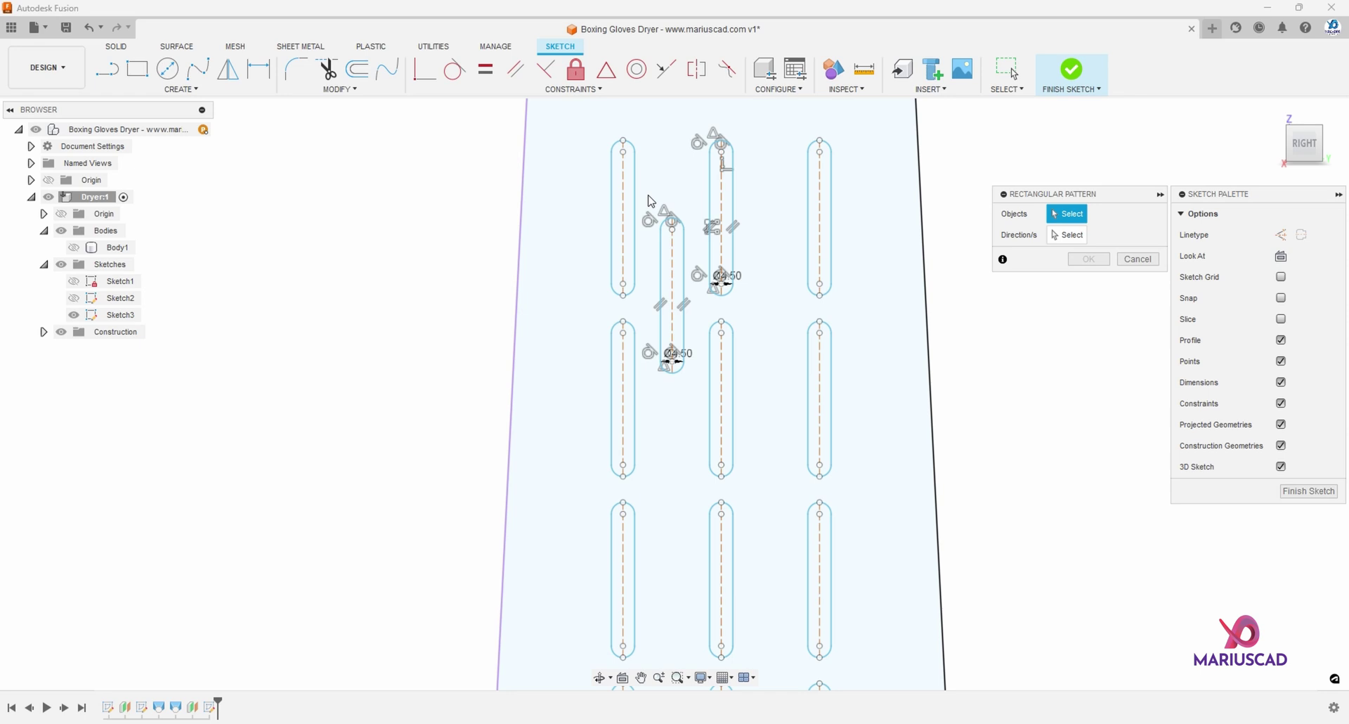
{"action": "left_click_drag", "start_coordinate": [648, 198], "coordinate": [705, 397]}
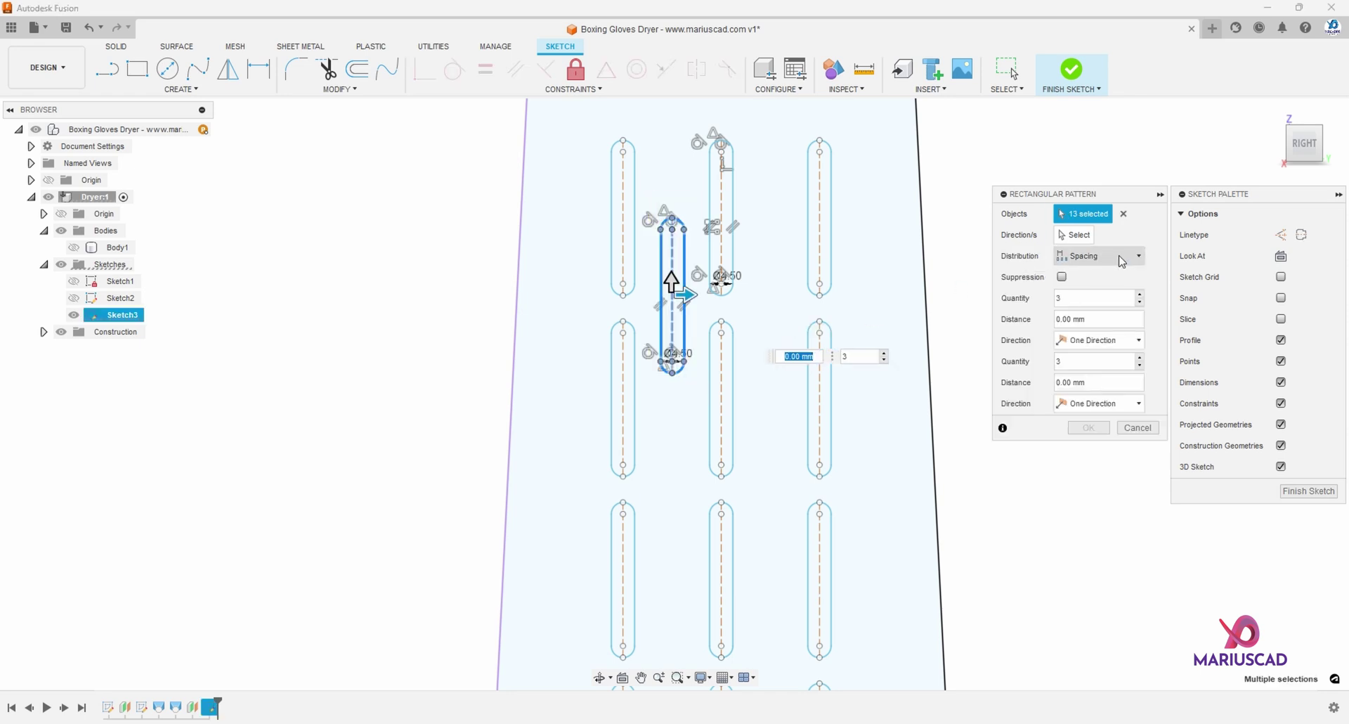
Copy the slot to the left as 2 columns spaced -19 mm
{"action": "left_click_drag", "start_coordinate": [682, 295], "coordinate": [665, 295]}
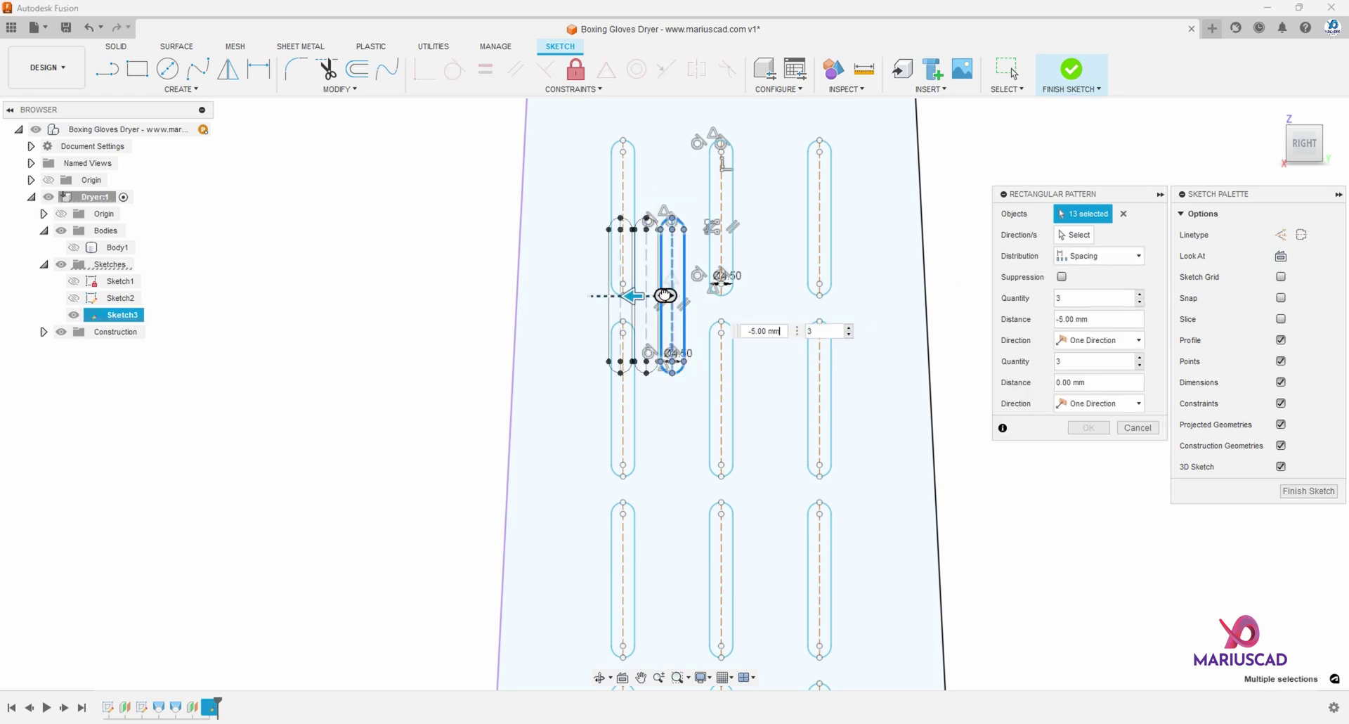
{"action": "type", "text": "-10"}
{"action": "key", "text": "Tab"}
{"action": "type", "text": "2"}
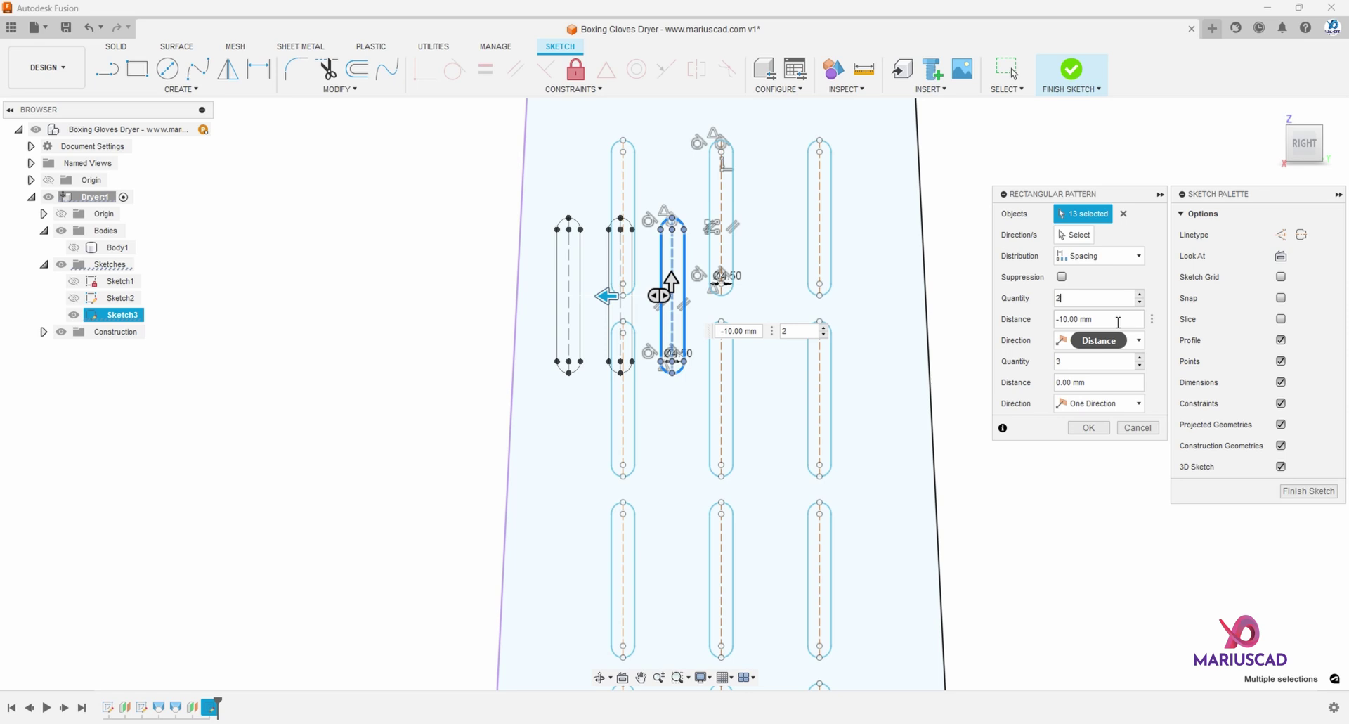
{"action": "key", "text": "Tab"}
{"action": "type", "text": "-"}
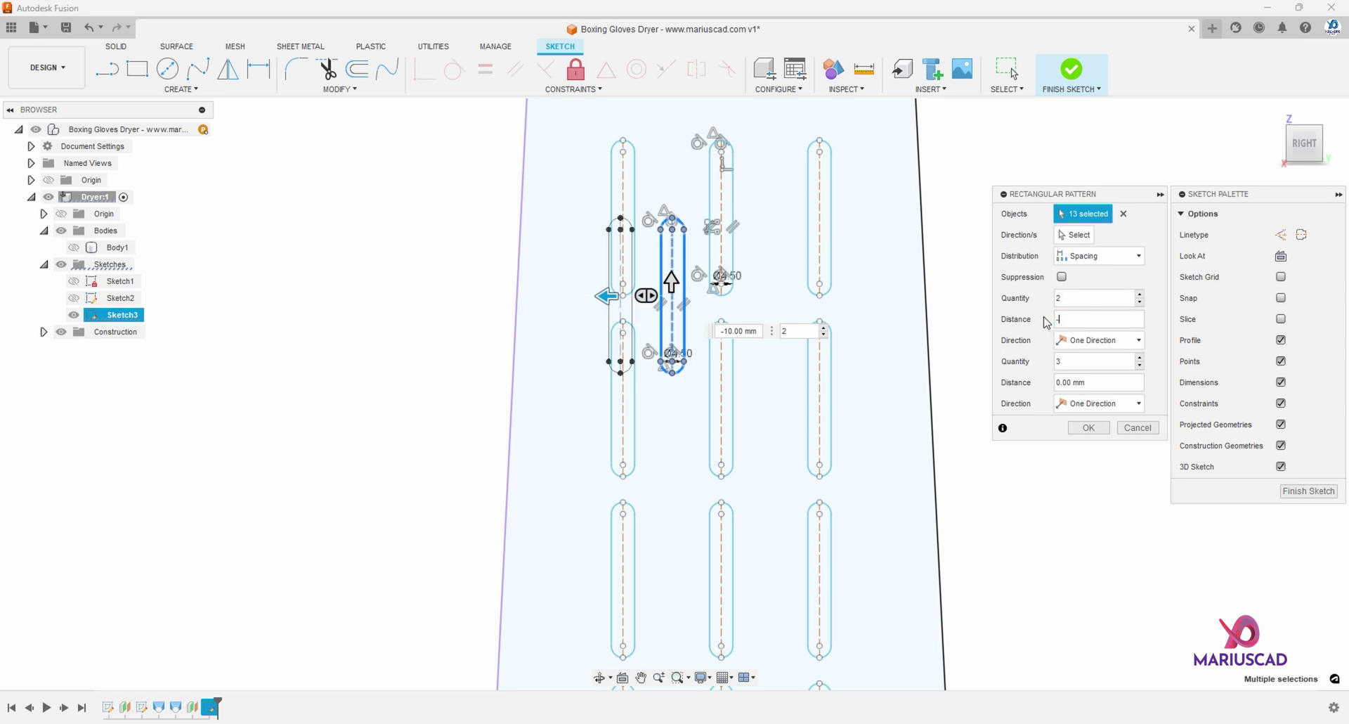
{"action": "type", "text": "19"}
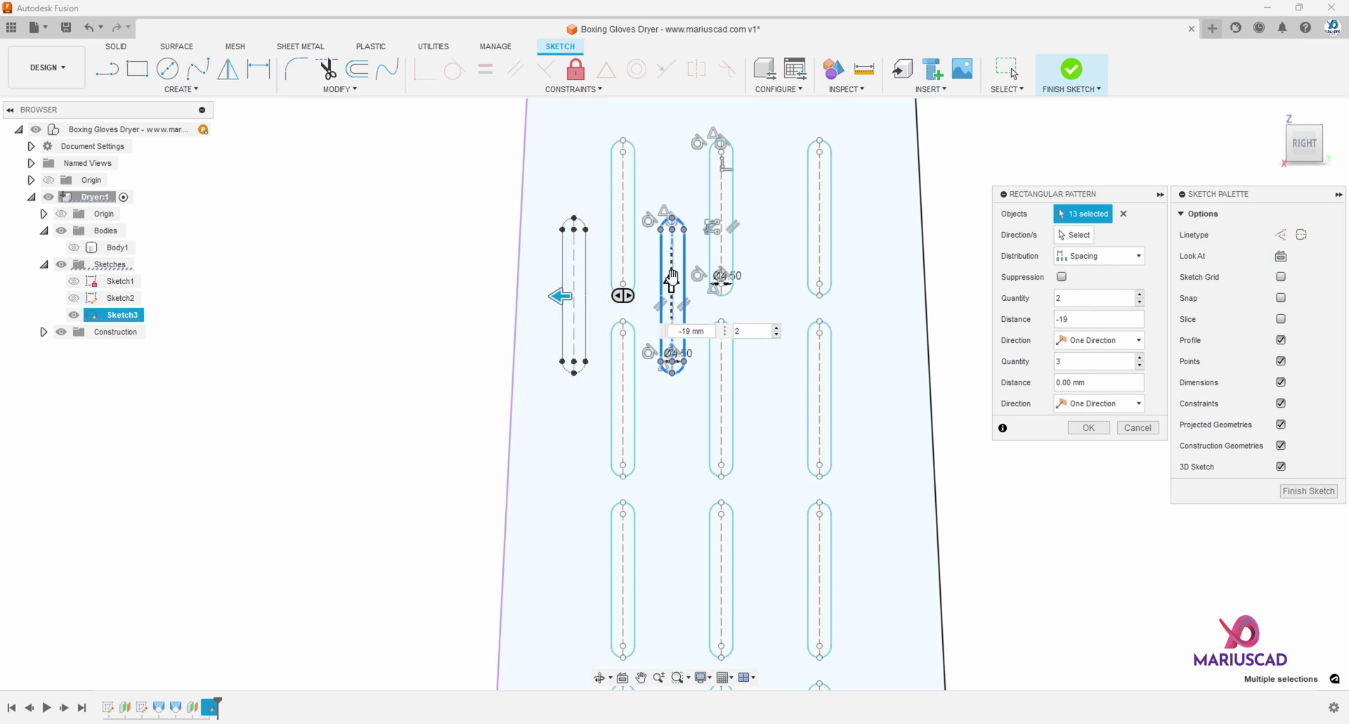
Extend the pattern into 4 rows 35 mm apart downward and confirm it
{"action": "left_click_drag", "start_coordinate": [671, 280], "coordinate": [673, 460]}
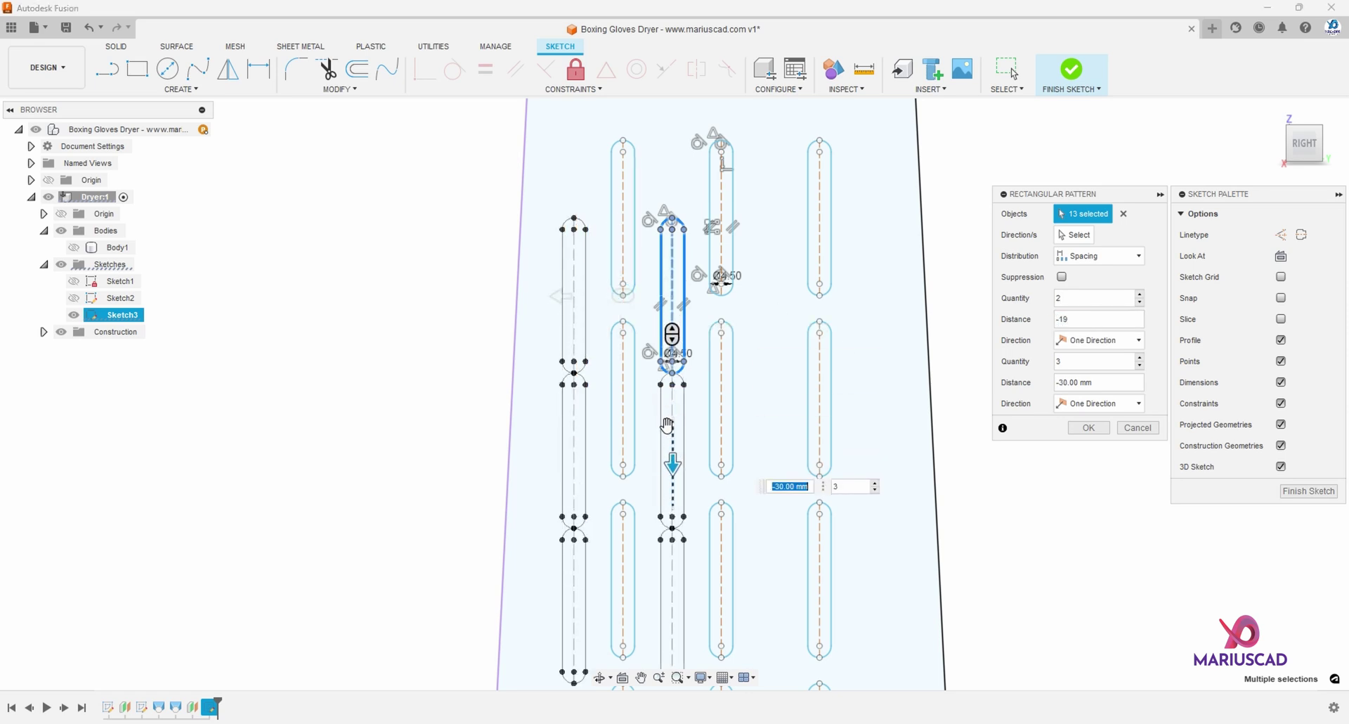
{"action": "left_click", "coordinate": [1089, 363]}
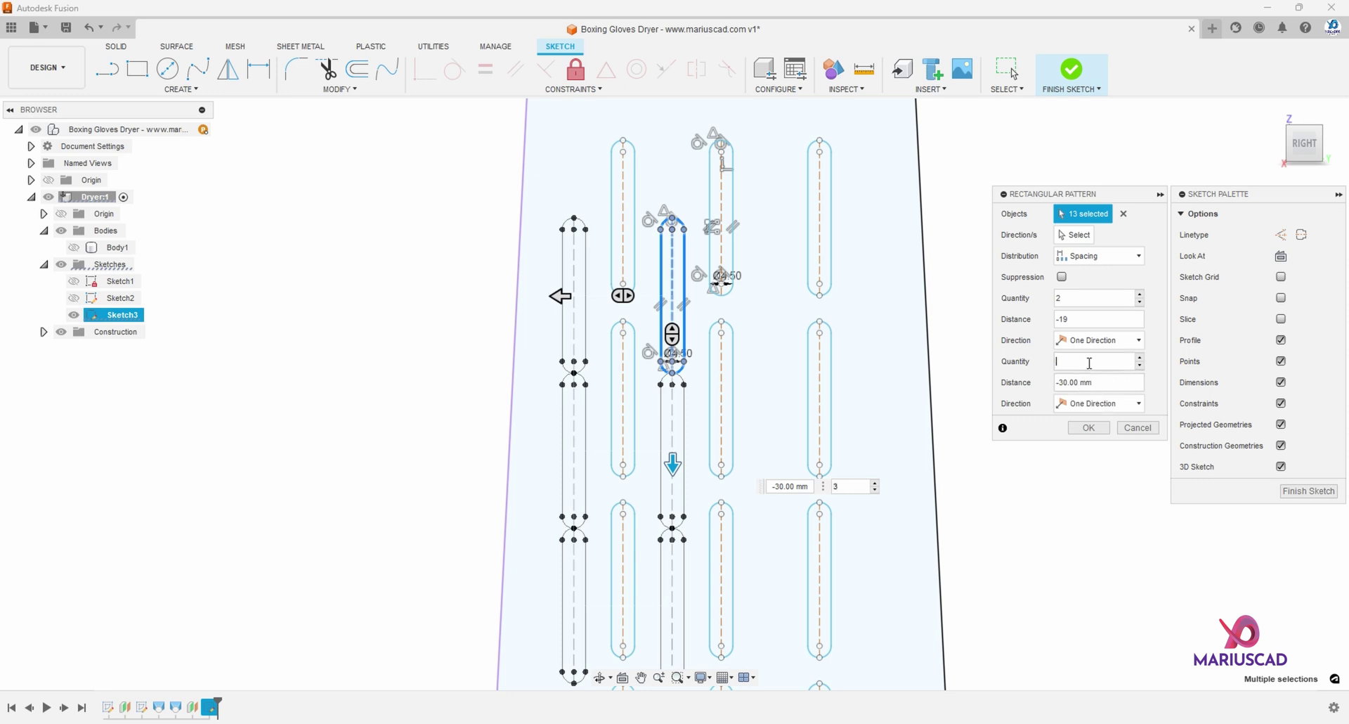
{"action": "left_click_drag", "start_coordinate": [1092, 382], "coordinate": [1070, 380]}
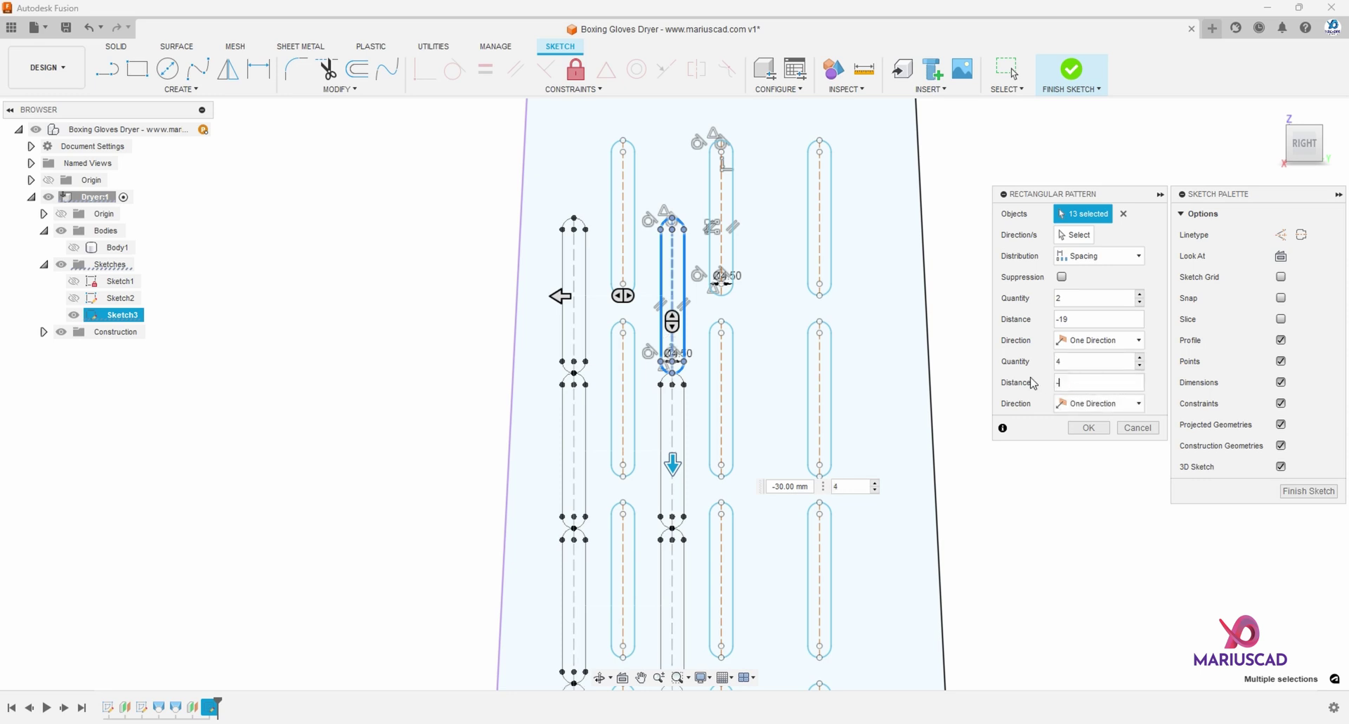
{"action": "type", "text": "35"}
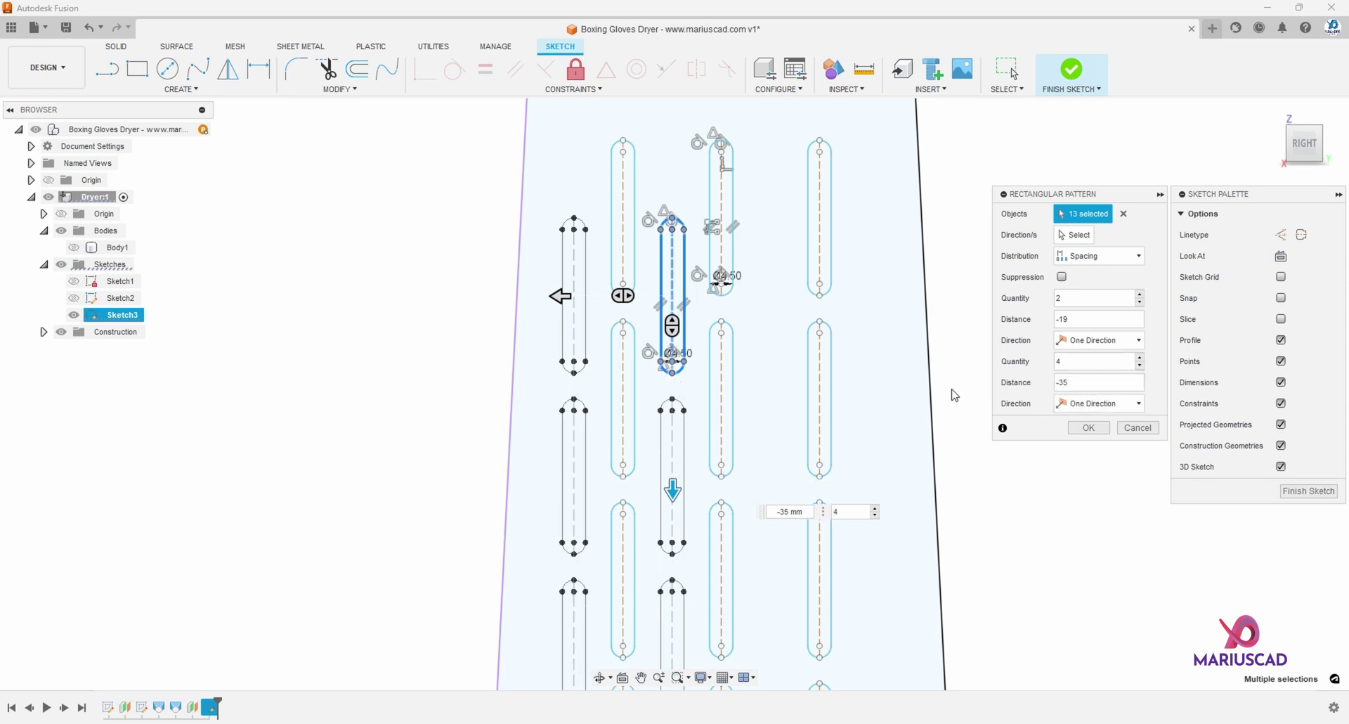
{"action": "left_click", "coordinate": [1089, 427]}
{"action": "scroll", "coordinate": [850, 401], "scroll_direction": "down", "scroll_amount": 5}
Start a third rectangular pattern on the offset slot
{"action": "left_click", "coordinate": [153, 90]}
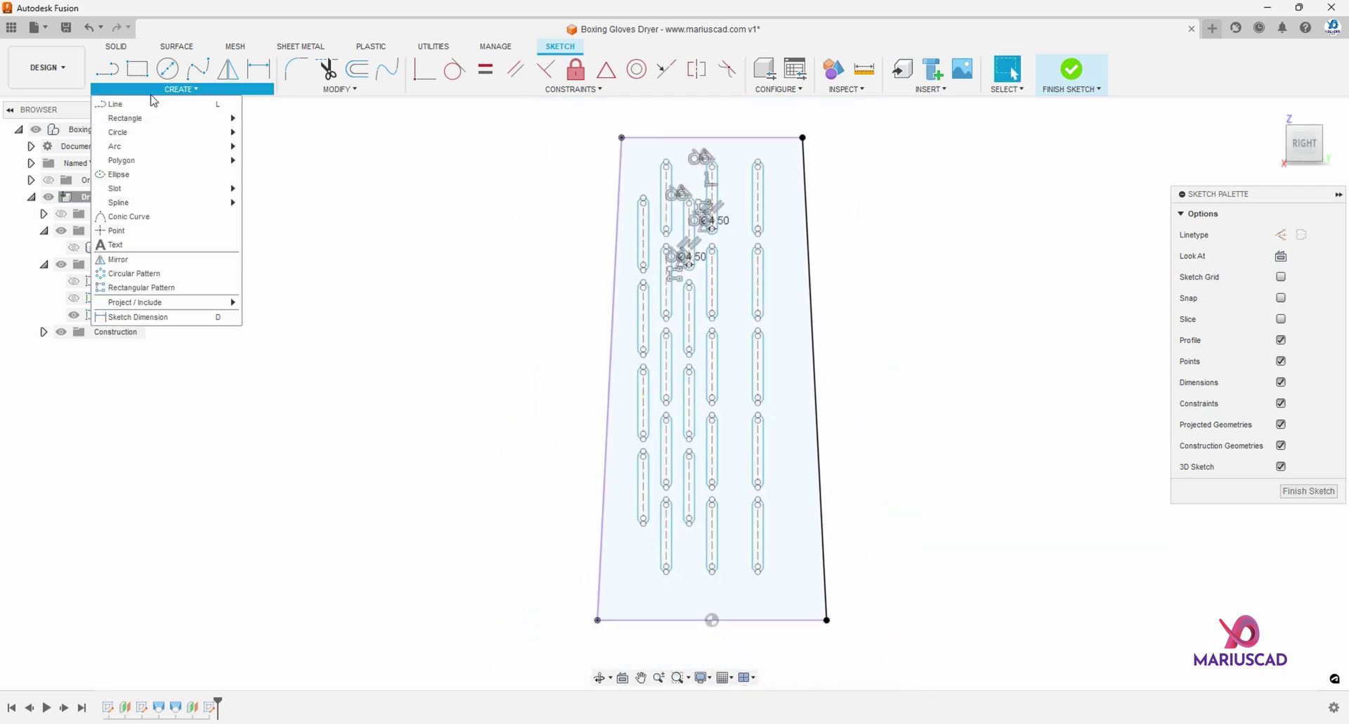
{"action": "left_click", "coordinate": [181, 288]}
{"action": "scroll", "coordinate": [622, 203], "scroll_direction": "up", "scroll_amount": 4}
{"action": "scroll", "coordinate": [688, 225], "scroll_direction": "up", "scroll_amount": 2}
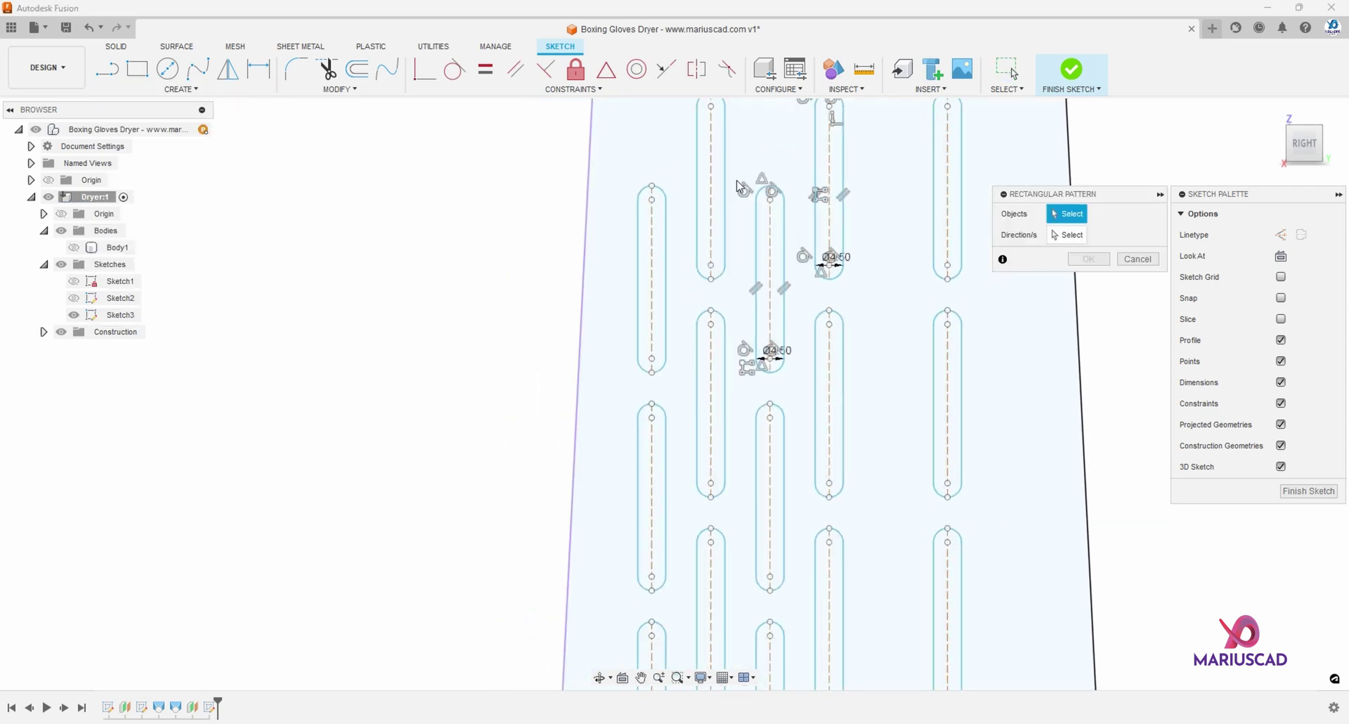
{"action": "left_click_drag", "start_coordinate": [738, 165], "coordinate": [809, 386]}
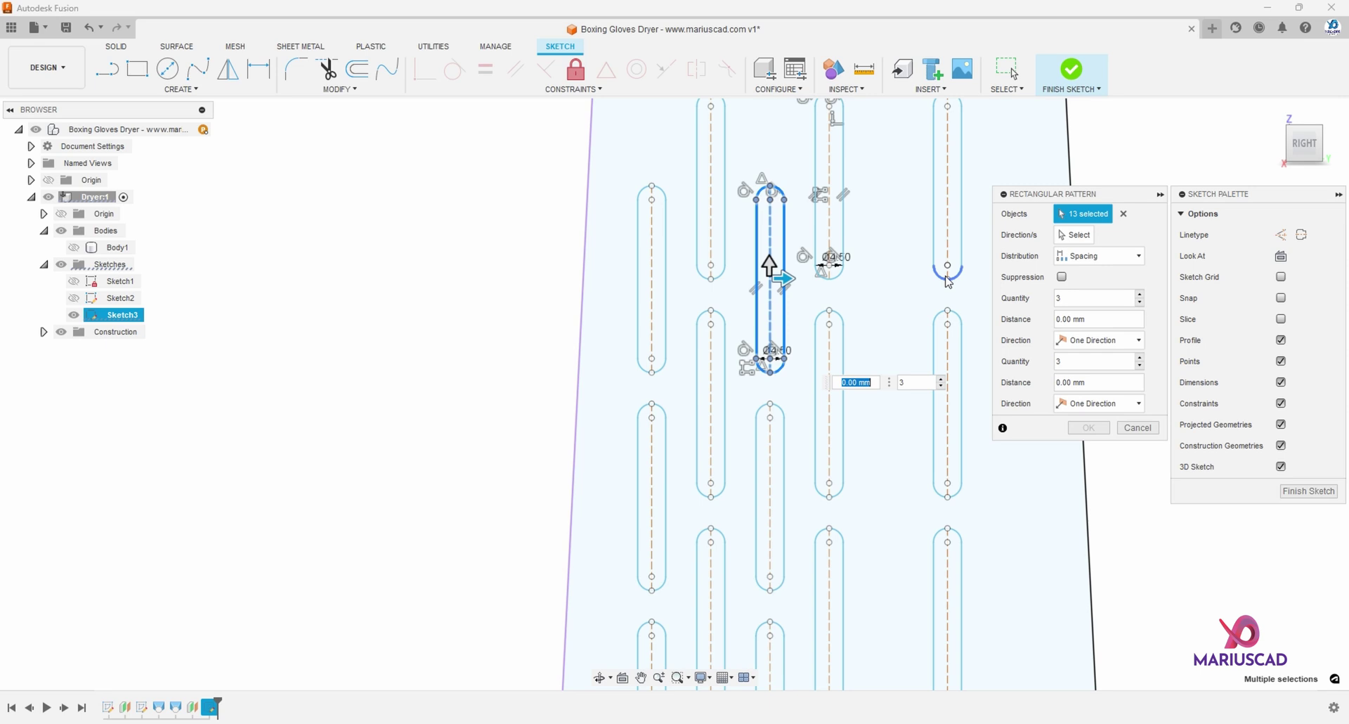
Repeat the slot to the right with 19 mm column spacing
{"action": "left_click_drag", "start_coordinate": [784, 279], "coordinate": [910, 282]}
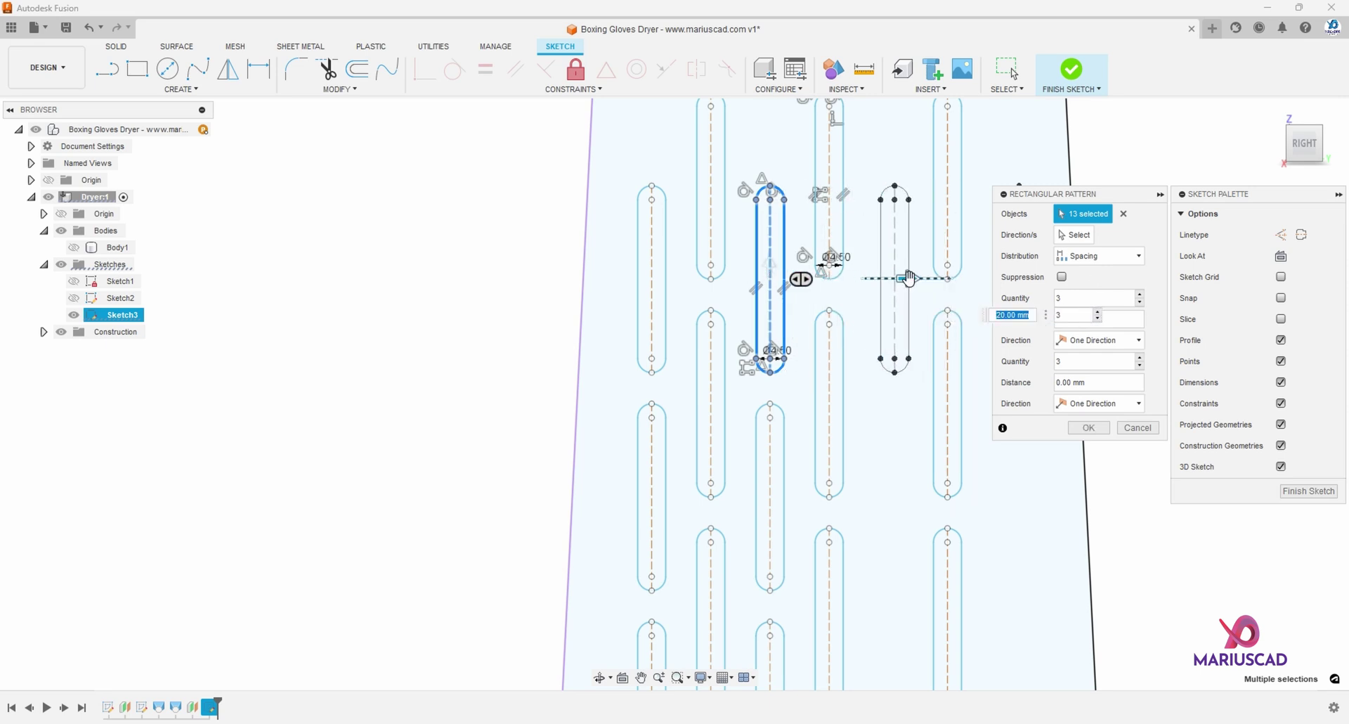
{"action": "middle_click_drag", "start_coordinate": [996, 459], "coordinate": [786, 450]}
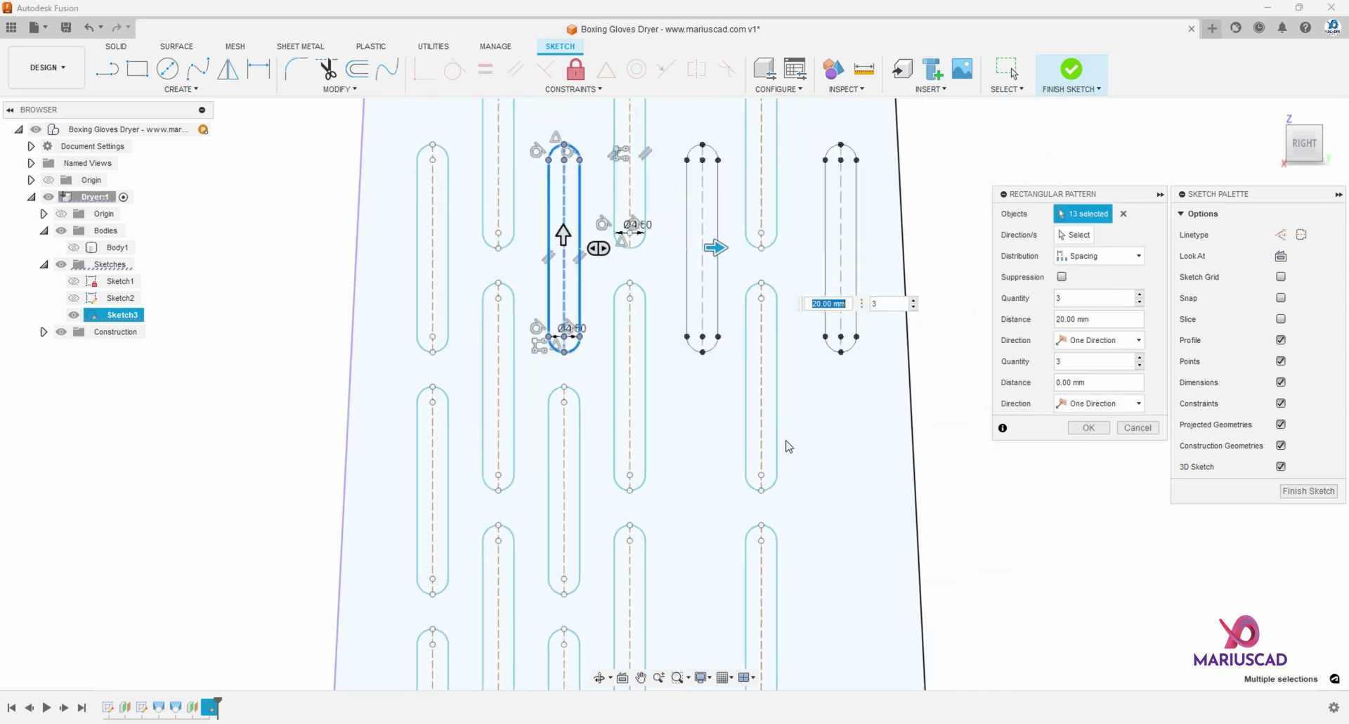
{"action": "scroll", "coordinate": [788, 446], "scroll_direction": "down", "scroll_amount": 2}
{"action": "left_click", "coordinate": [1094, 319]}
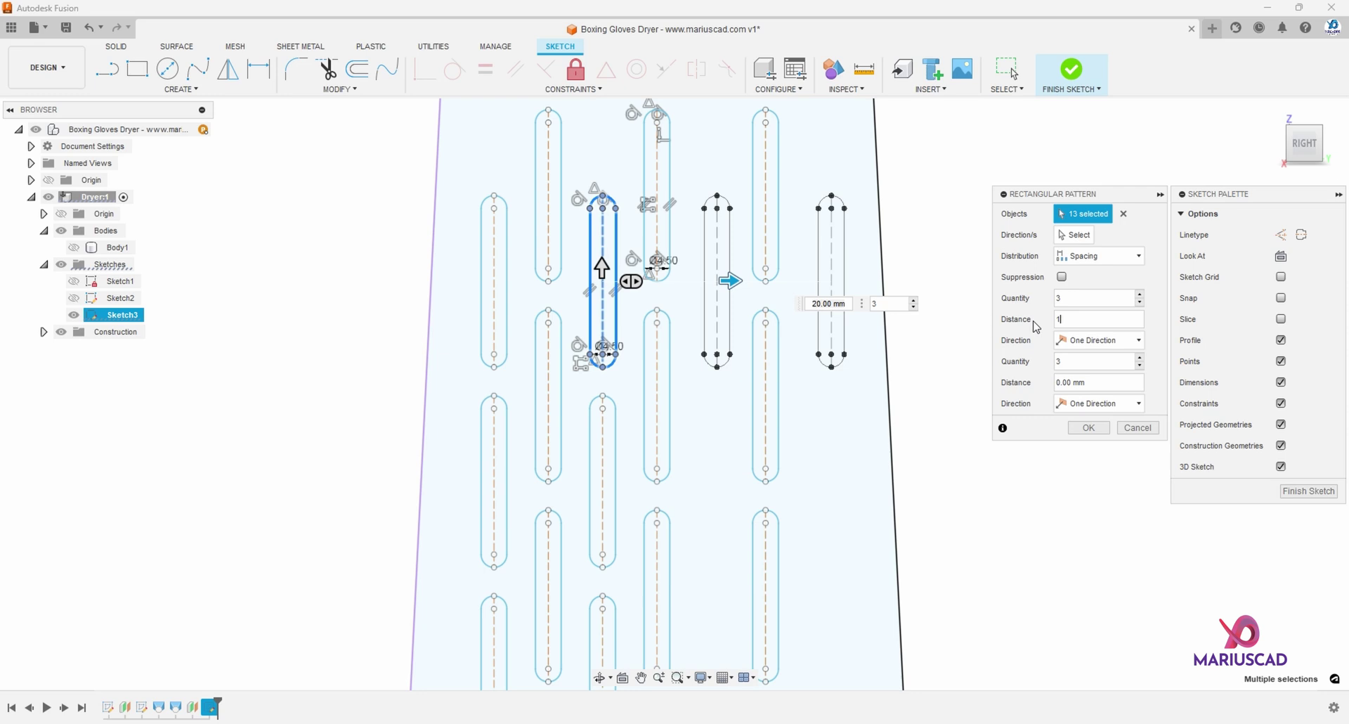
{"action": "type", "text": "19"}
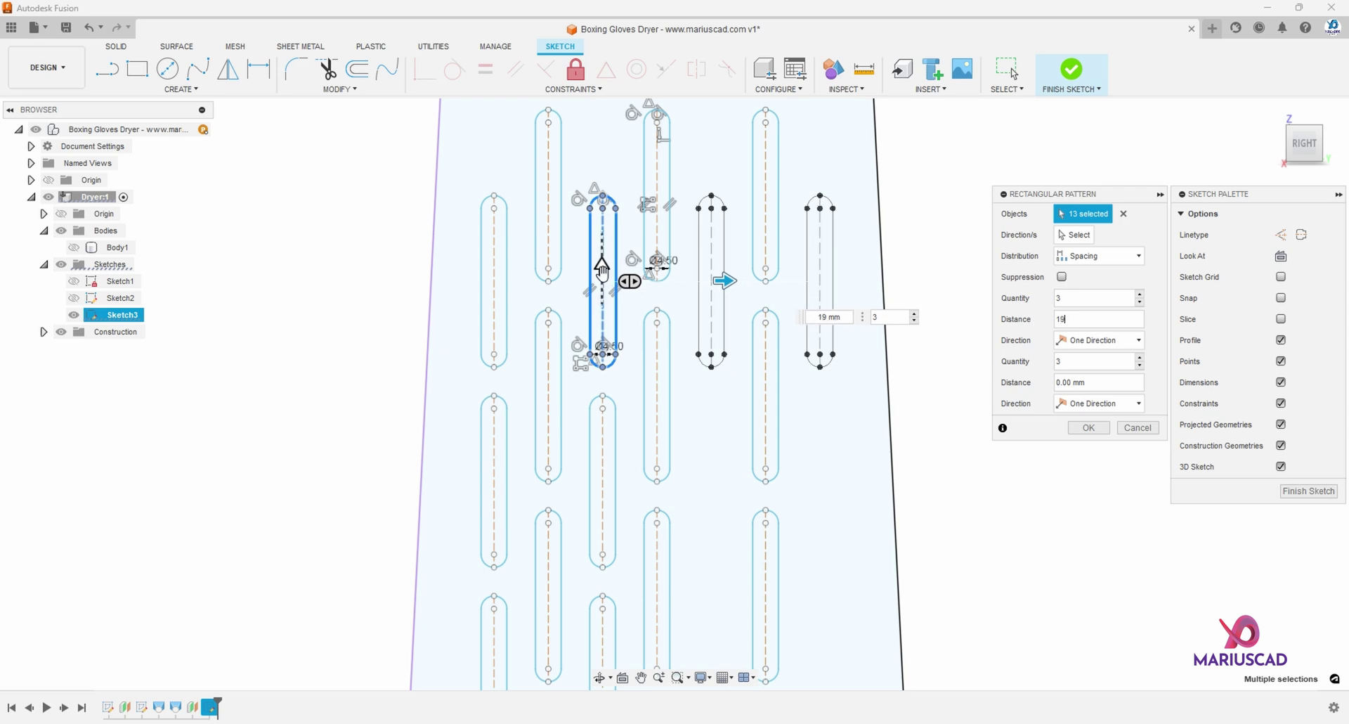
Extend the pattern into 4 rows downward and confirm it
{"action": "left_click_drag", "start_coordinate": [602, 269], "coordinate": [603, 437]}
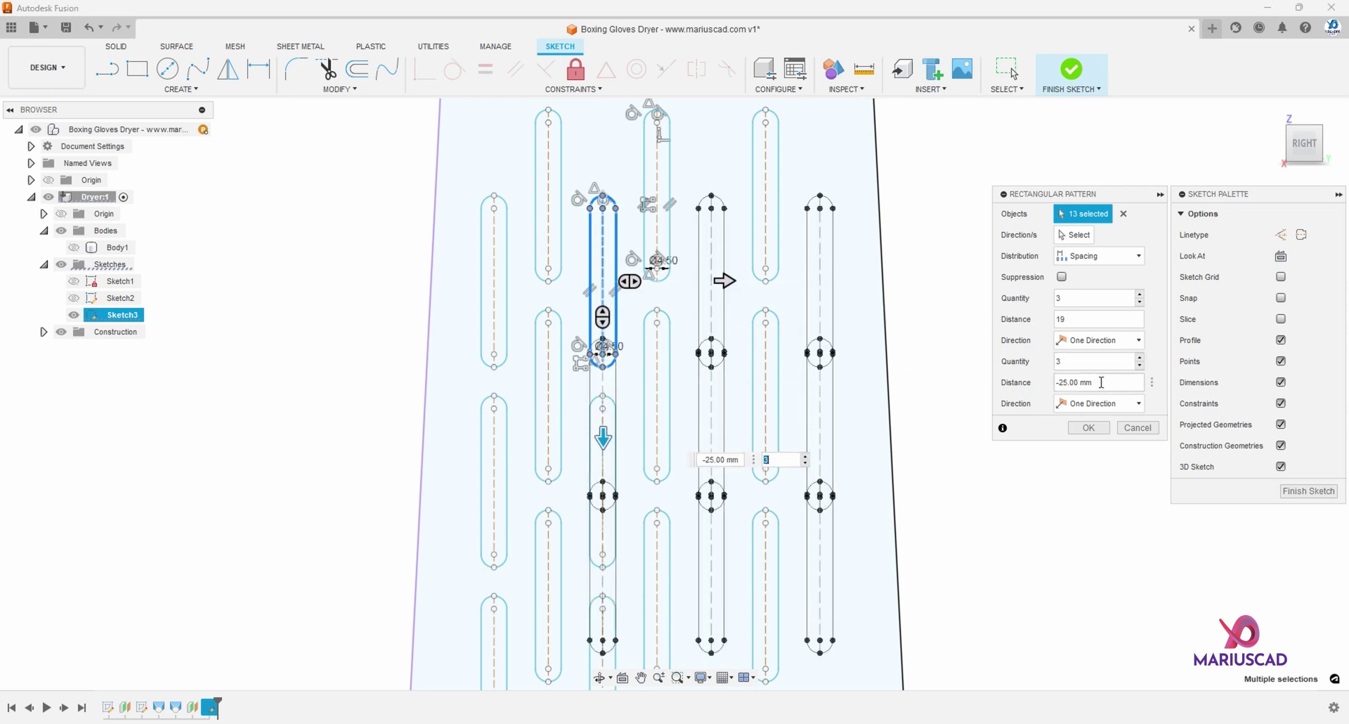
{"action": "left_click", "coordinate": [1052, 361]}
{"action": "type", "text": "4"}
{"action": "key", "text": "Tab"}
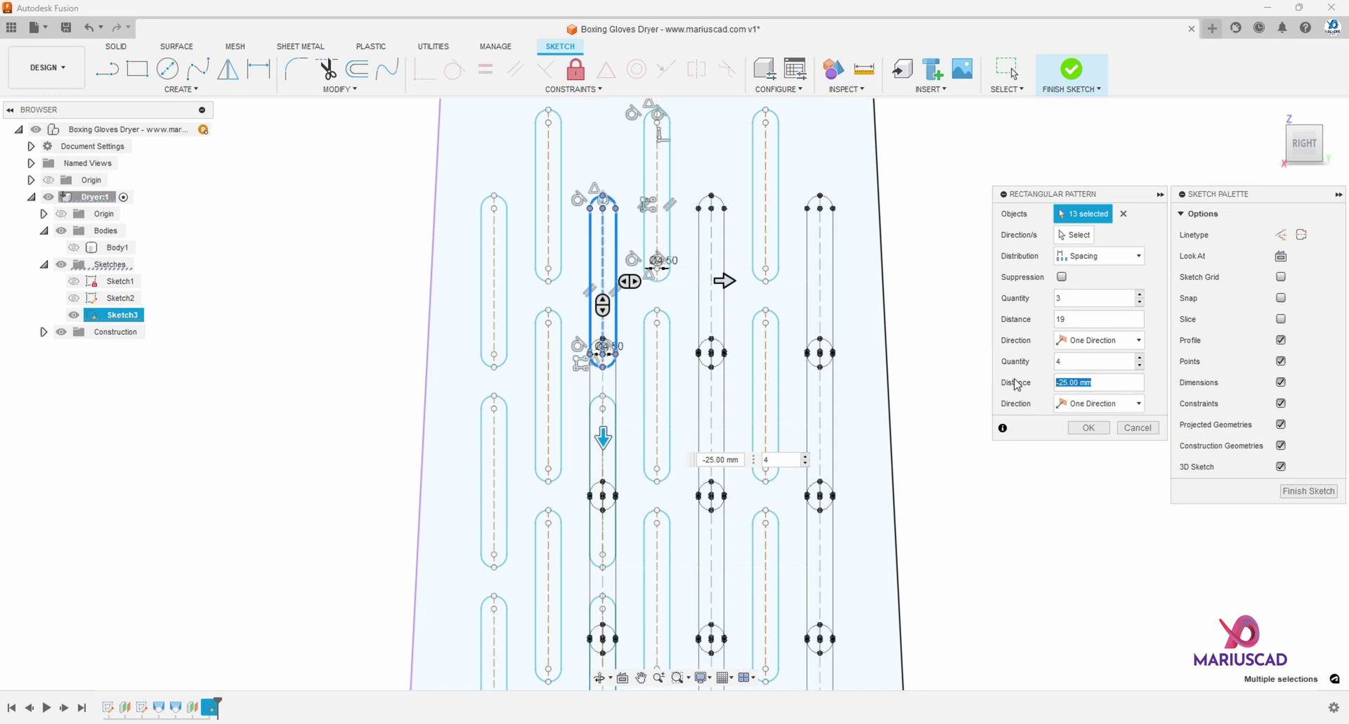
{"action": "type", "text": "-18"}
{"action": "left_click", "coordinate": [1088, 427]}
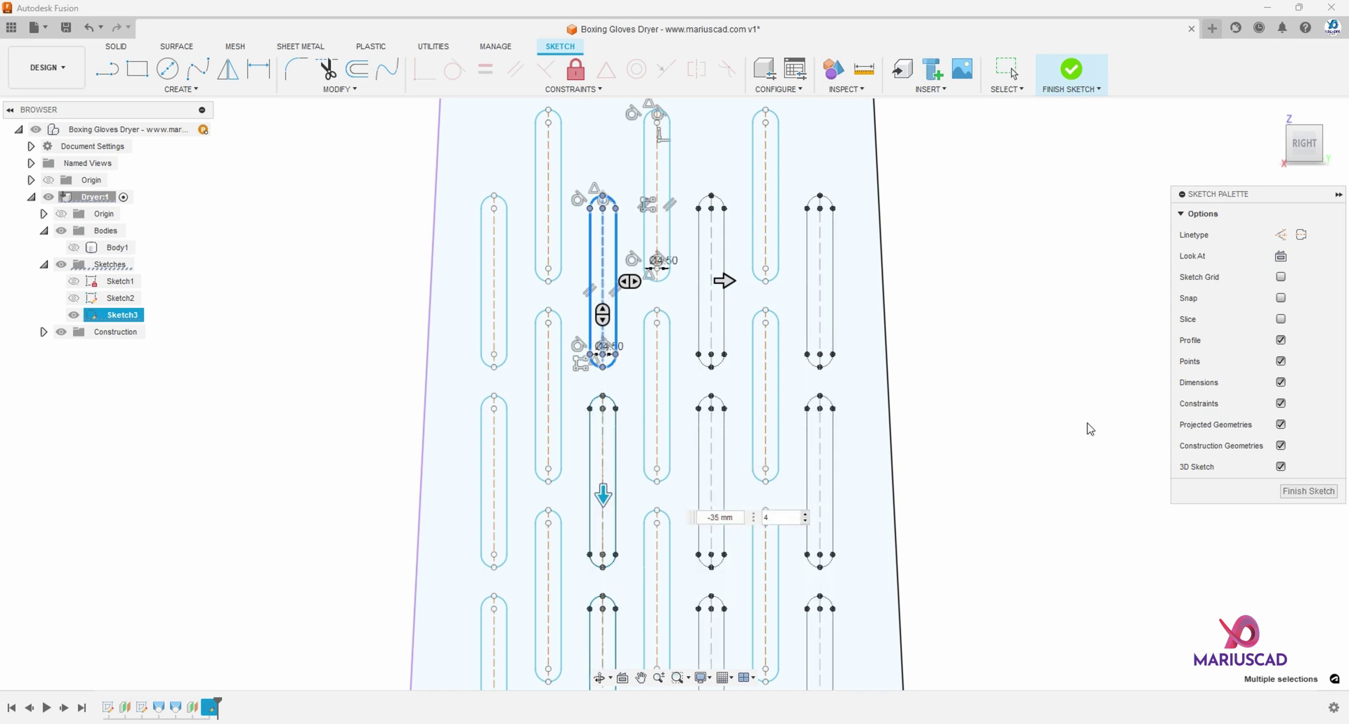
{"action": "scroll", "coordinate": [926, 393], "scroll_direction": "down", "scroll_amount": 2}
{"action": "scroll", "coordinate": [926, 393], "scroll_direction": "down", "scroll_amount": 4}
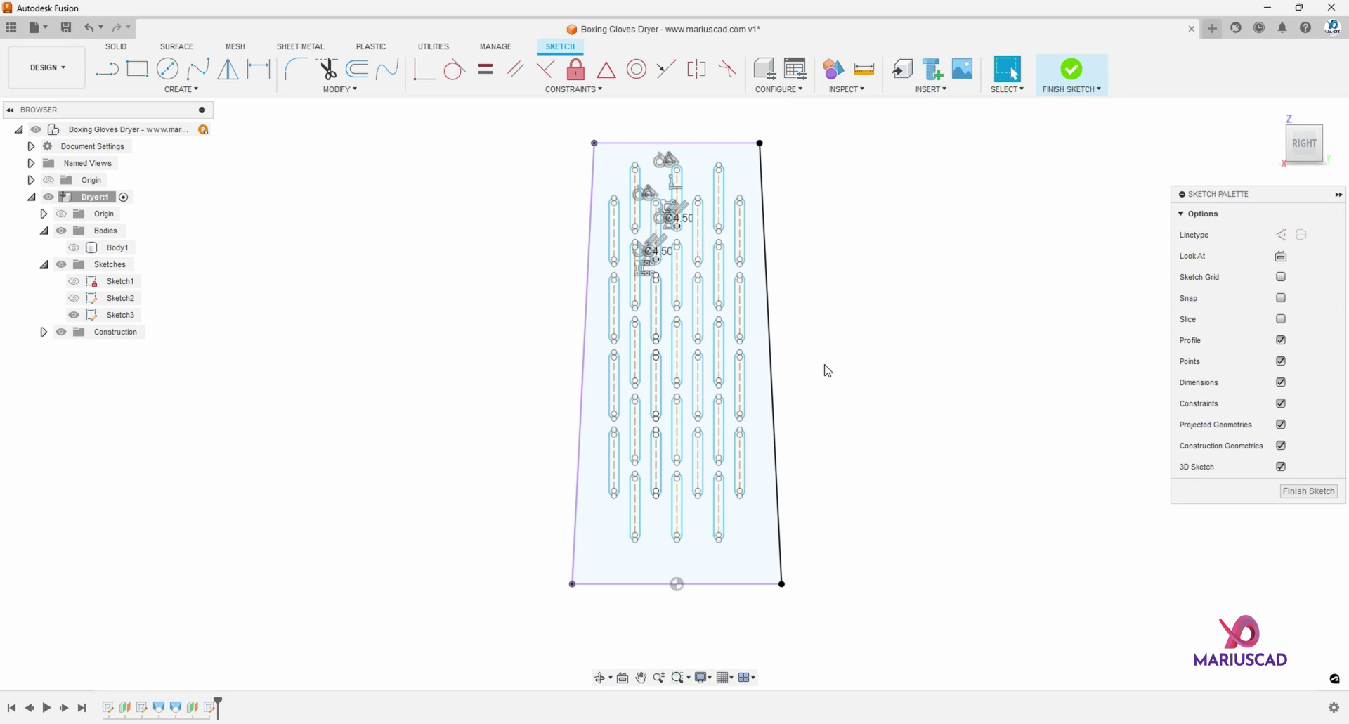
Finish the slot sketch, show the hollow body again, and start an Emboss
{"action": "left_click", "coordinate": [1065, 76]}
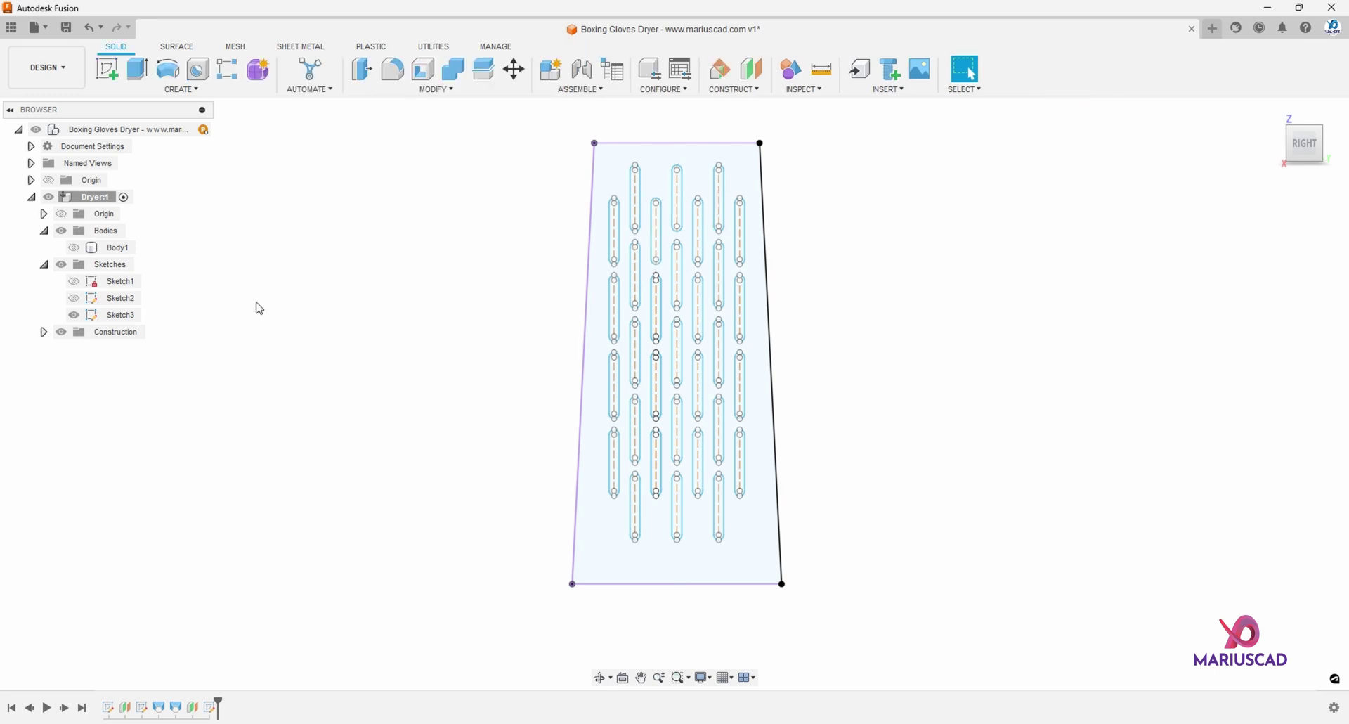
{"action": "left_click", "coordinate": [73, 247]}
{"action": "middle_click_drag", "start_coordinate": [937, 389], "coordinate": [676, 288], "text": "shift"}
{"action": "left_click", "coordinate": [179, 89]}
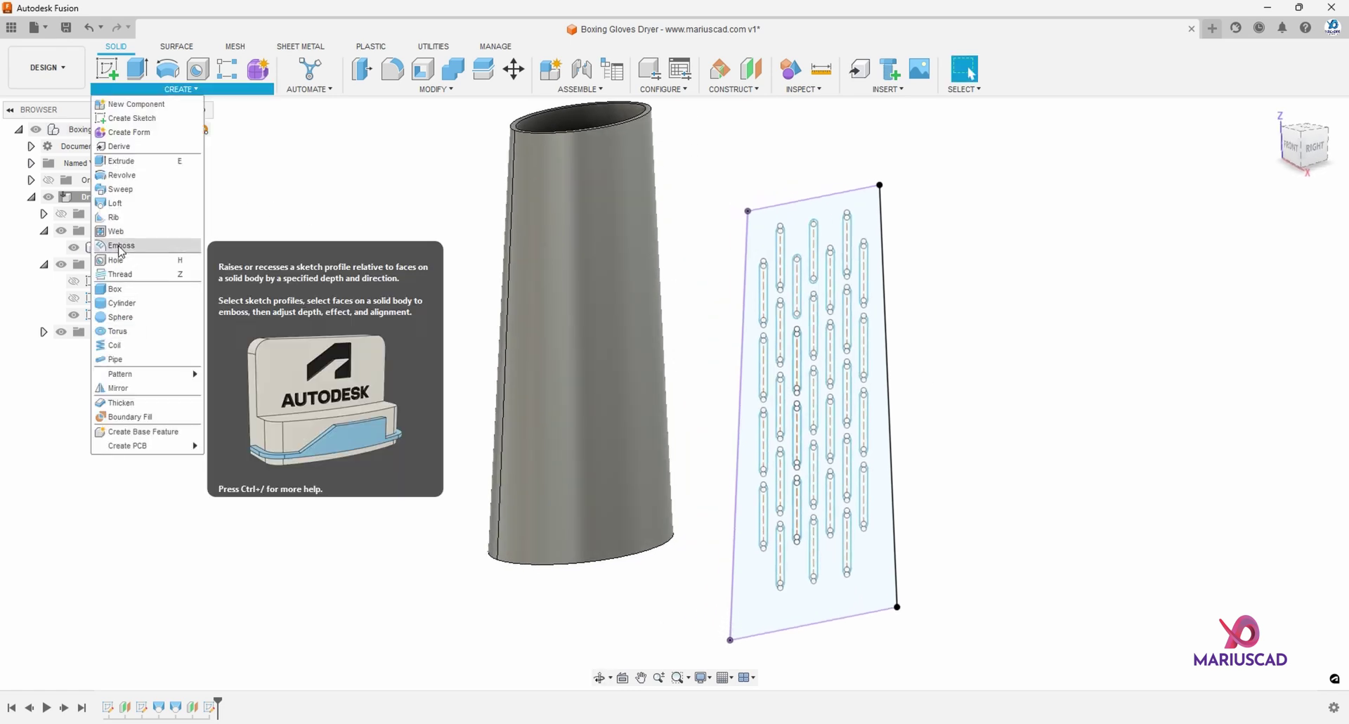
{"action": "left_click", "coordinate": [121, 245]}
{"action": "middle_click_drag", "start_coordinate": [907, 301], "coordinate": [916, 317], "text": "shift"}
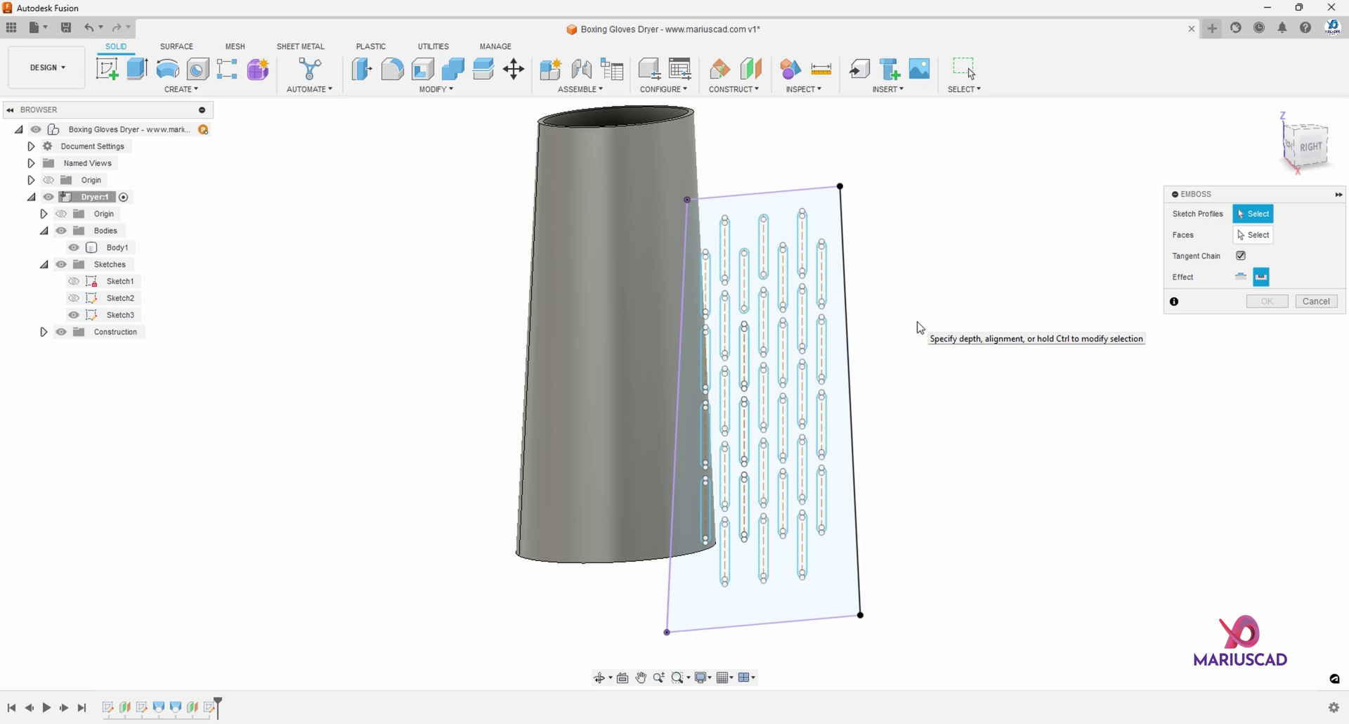
{"action": "scroll", "coordinate": [808, 255], "scroll_direction": "up", "scroll_amount": 3}
Select the slot profiles in the upper rows of the plate
{"action": "left_click", "coordinate": [799, 239]}
{"action": "left_click", "coordinate": [829, 284]}
{"action": "left_click", "coordinate": [799, 355]}
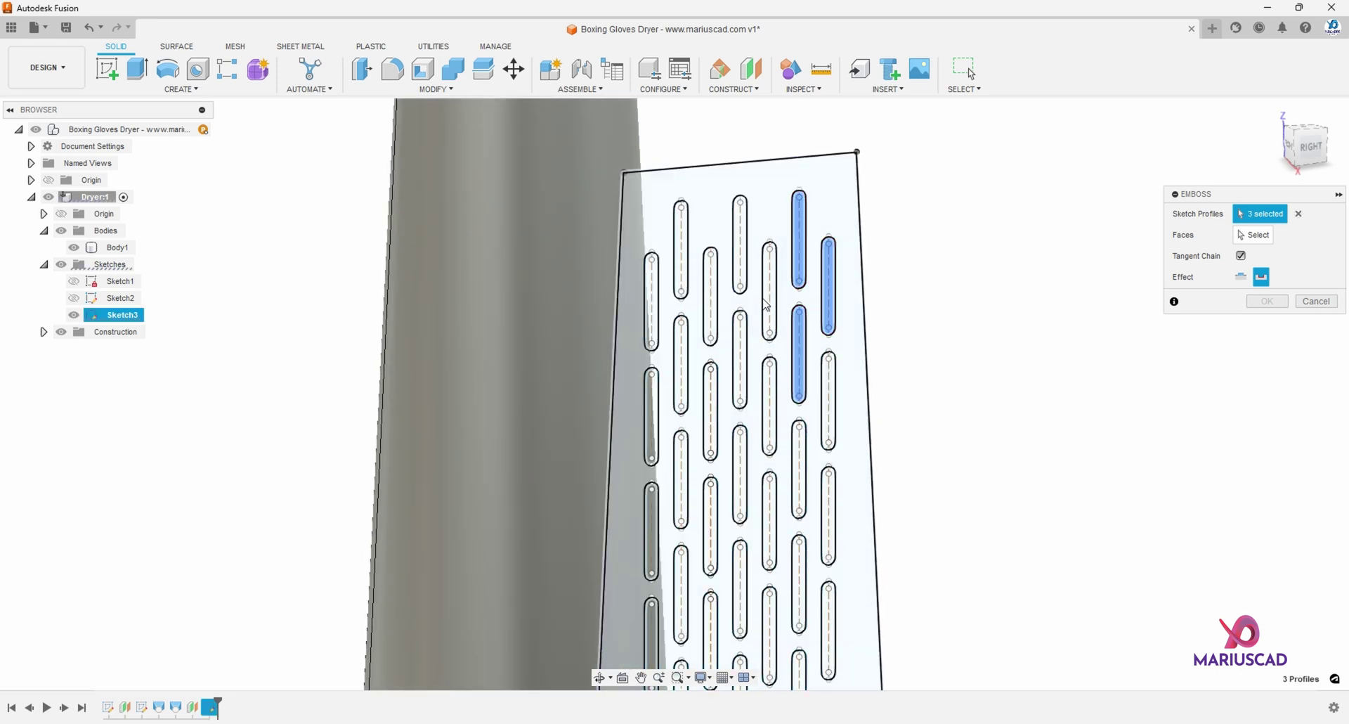
{"action": "left_click", "coordinate": [769, 303]}
{"action": "left_click", "coordinate": [740, 246]}
{"action": "left_click", "coordinate": [710, 295]}
{"action": "left_click", "coordinate": [681, 250]}
{"action": "left_click", "coordinate": [652, 303]}
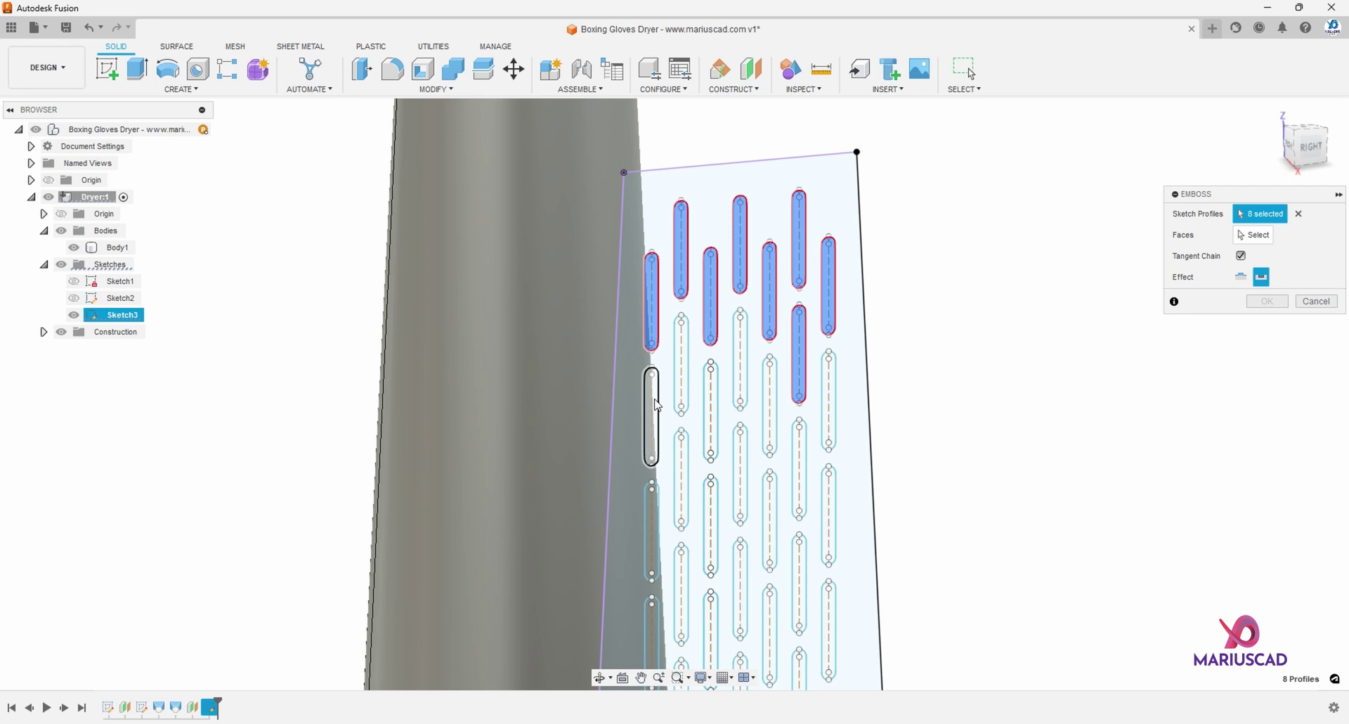
{"action": "left_click", "coordinate": [656, 407]}
{"action": "left_click", "coordinate": [681, 364]}
{"action": "left_click", "coordinate": [711, 411]}
{"action": "left_click", "coordinate": [740, 358]}
{"action": "left_click", "coordinate": [769, 406]}
{"action": "left_click", "coordinate": [829, 401]}
Select the remaining lower slot profiles until all 31 are chosen
{"action": "left_click", "coordinate": [799, 468]}
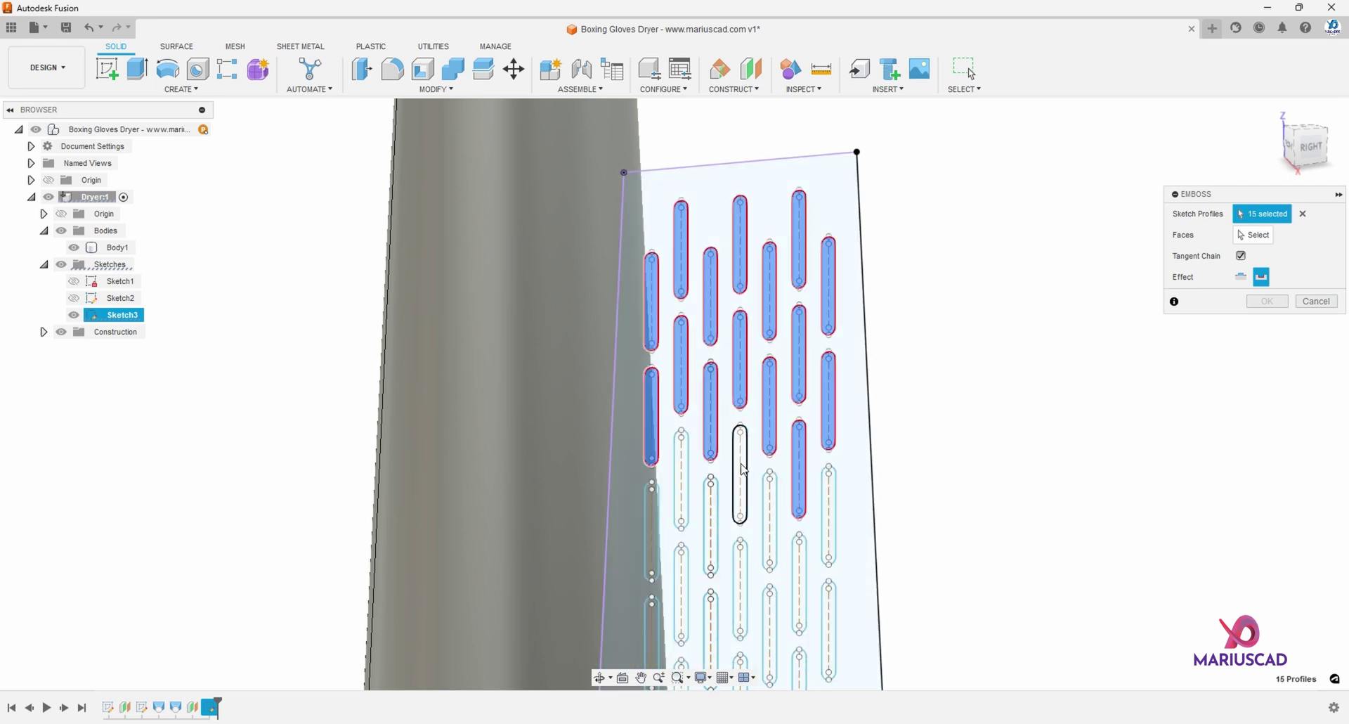
{"action": "left_click", "coordinate": [742, 469]}
{"action": "left_click", "coordinate": [770, 520]}
{"action": "left_click", "coordinate": [711, 527]}
{"action": "left_click", "coordinate": [681, 478]}
{"action": "left_click", "coordinate": [652, 531]}
{"action": "left_click", "coordinate": [681, 593]}
{"action": "left_click", "coordinate": [652, 633]}
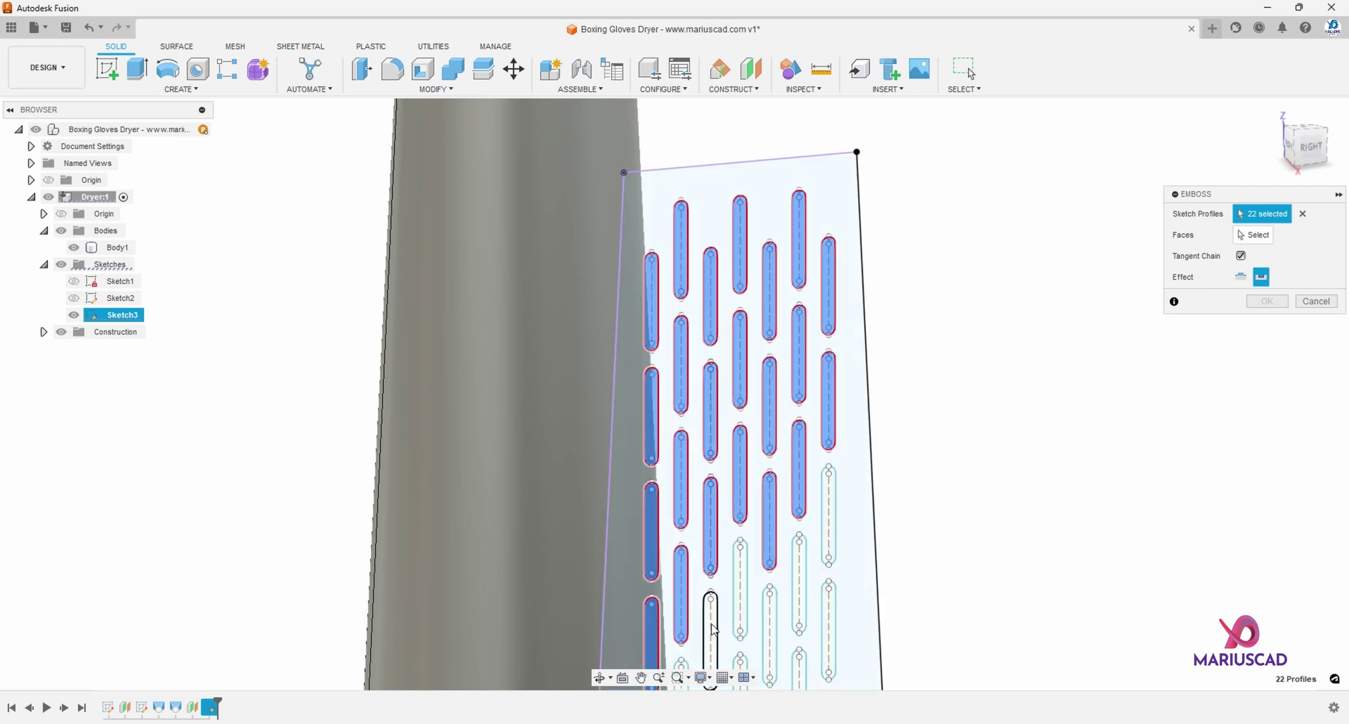
{"action": "left_click", "coordinate": [712, 631]}
{"action": "left_click", "coordinate": [740, 589]}
{"action": "left_click", "coordinate": [799, 585]}
{"action": "left_click", "coordinate": [829, 515]}
{"action": "left_click", "coordinate": [829, 630]}
{"action": "middle_click_drag", "start_coordinate": [816, 673], "coordinate": [821, 447]}
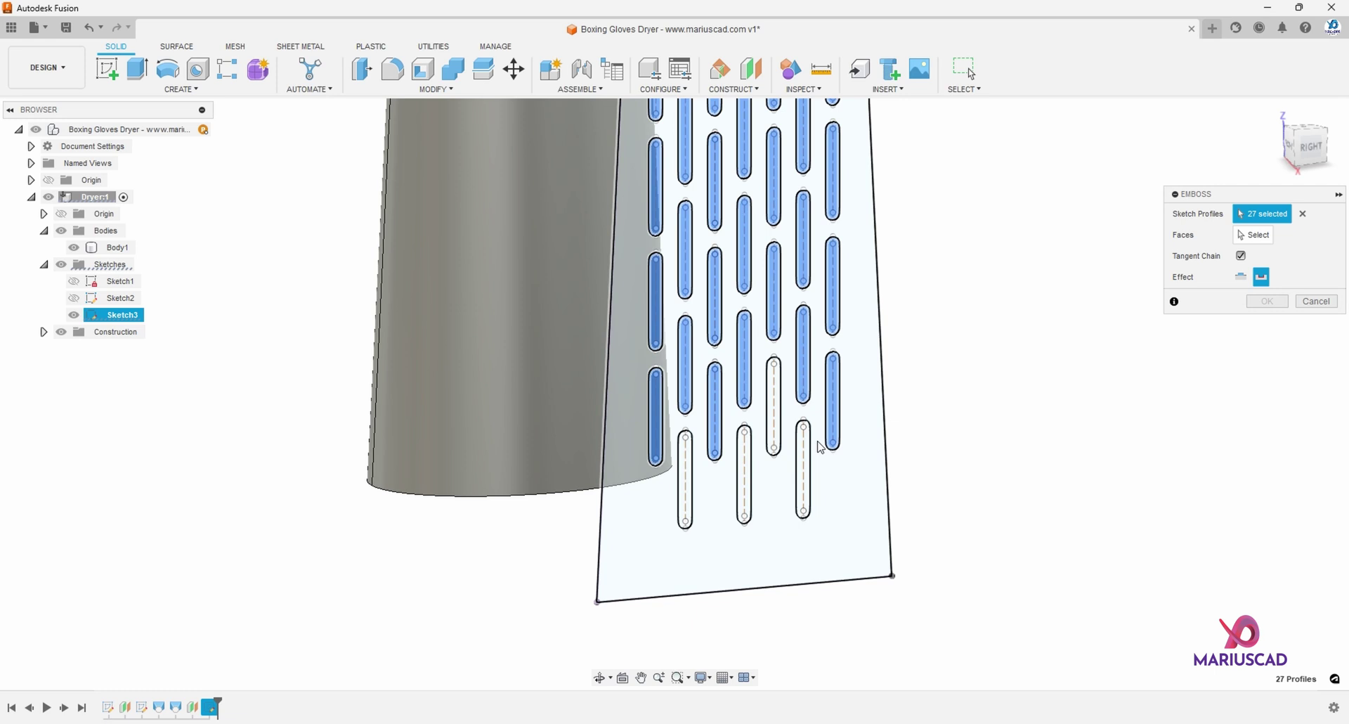
{"action": "left_click", "coordinate": [803, 470]}
{"action": "left_click", "coordinate": [774, 406]}
{"action": "left_click", "coordinate": [744, 475]}
{"action": "left_click", "coordinate": [686, 480]}
{"action": "scroll", "coordinate": [991, 342], "scroll_direction": "down", "scroll_amount": 2}
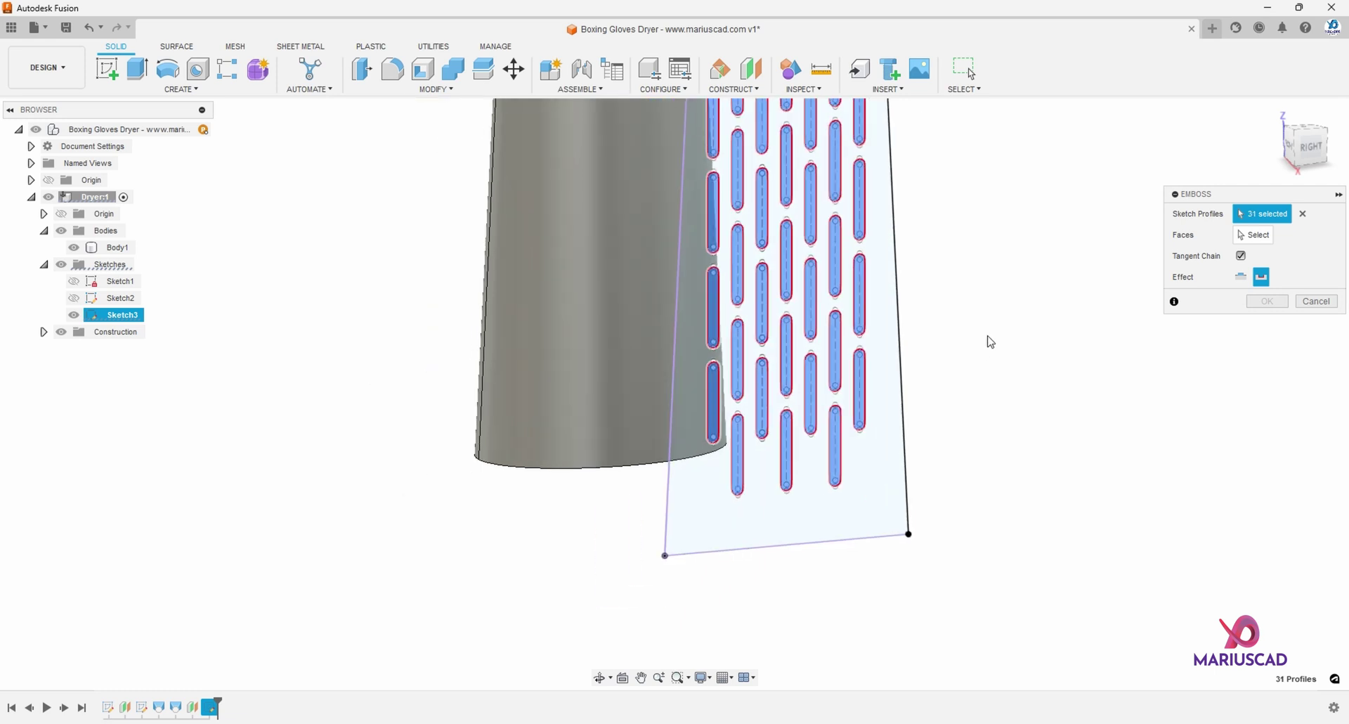
{"action": "scroll", "coordinate": [994, 352], "scroll_direction": "down", "scroll_amount": 2}
Emboss the slots onto the dryer's outer wall with a negative depth to cut them
{"action": "middle_click_drag", "start_coordinate": [964, 253], "coordinate": [844, 328]}
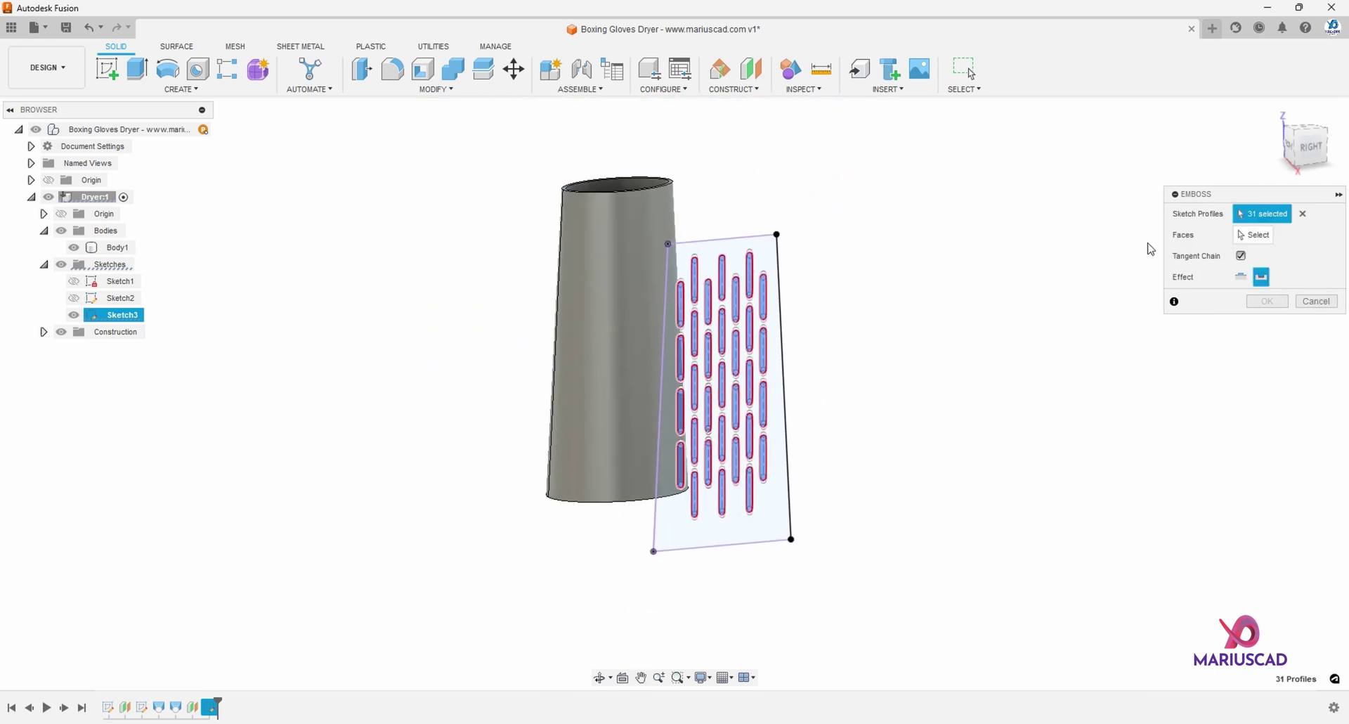
{"action": "left_click", "coordinate": [1258, 236]}
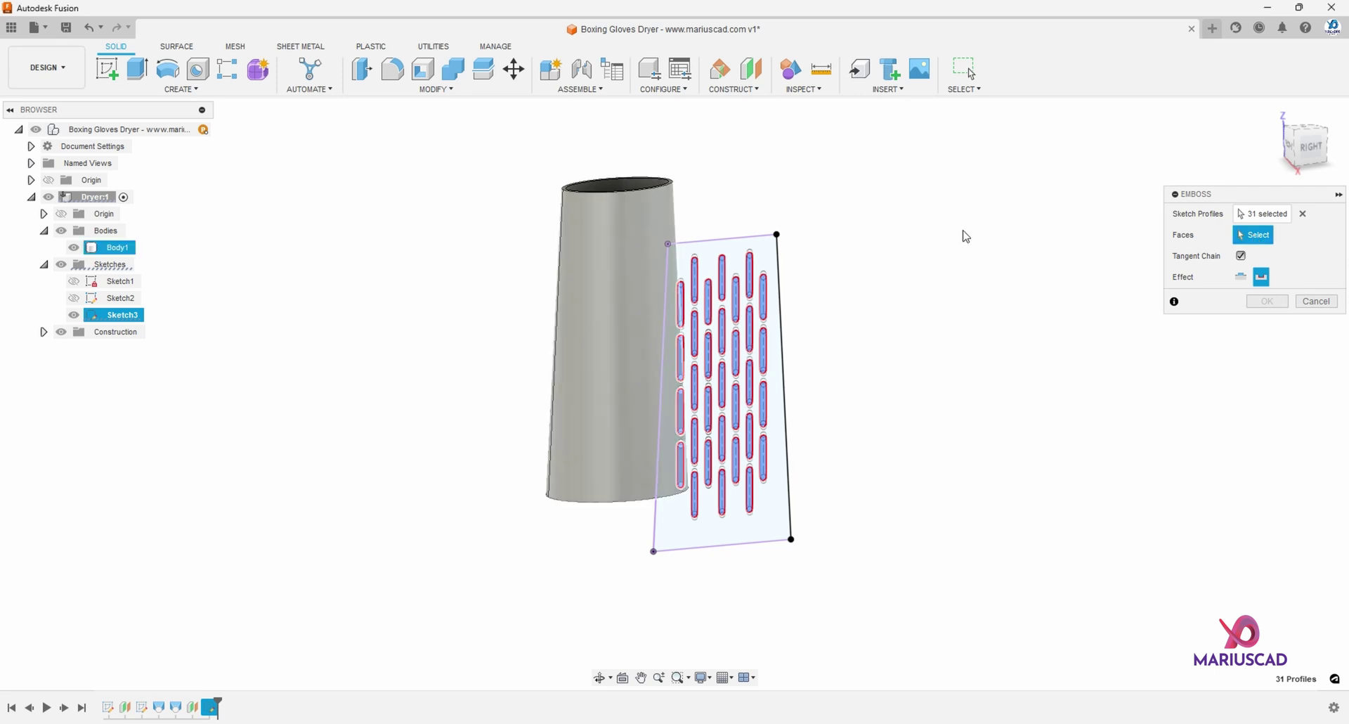
{"action": "left_click", "coordinate": [622, 334]}
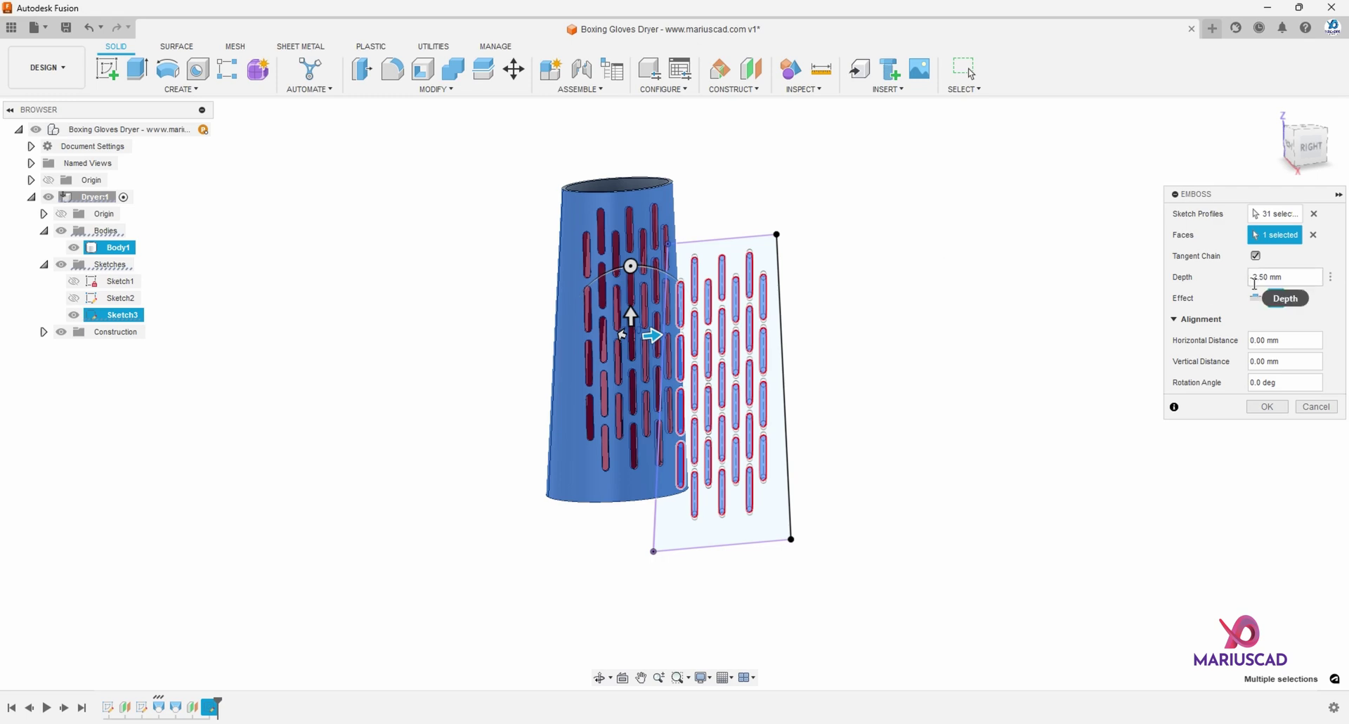
{"action": "middle_click_drag", "start_coordinate": [633, 267], "coordinate": [724, 316], "text": "shift"}
{"action": "scroll", "coordinate": [675, 337], "scroll_direction": "up", "scroll_amount": 6}
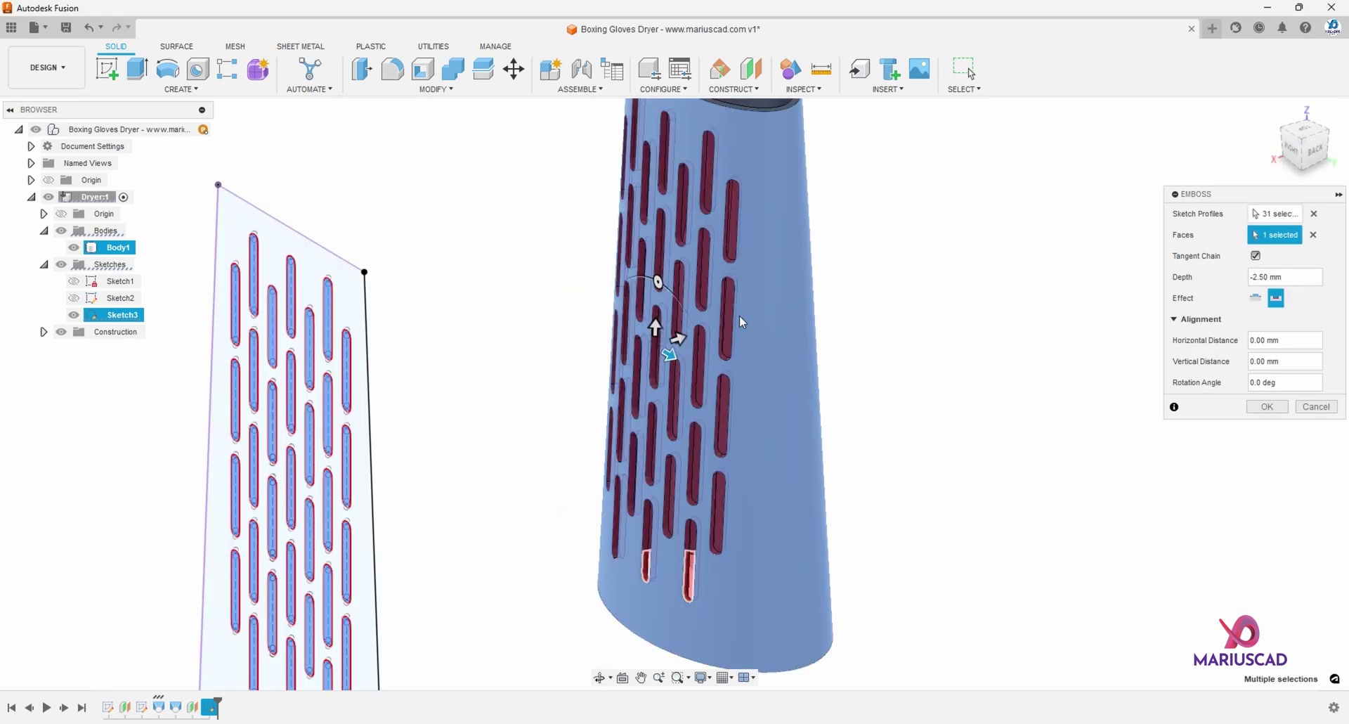
{"action": "middle_click_drag", "start_coordinate": [663, 364], "coordinate": [611, 406], "text": "shift"}
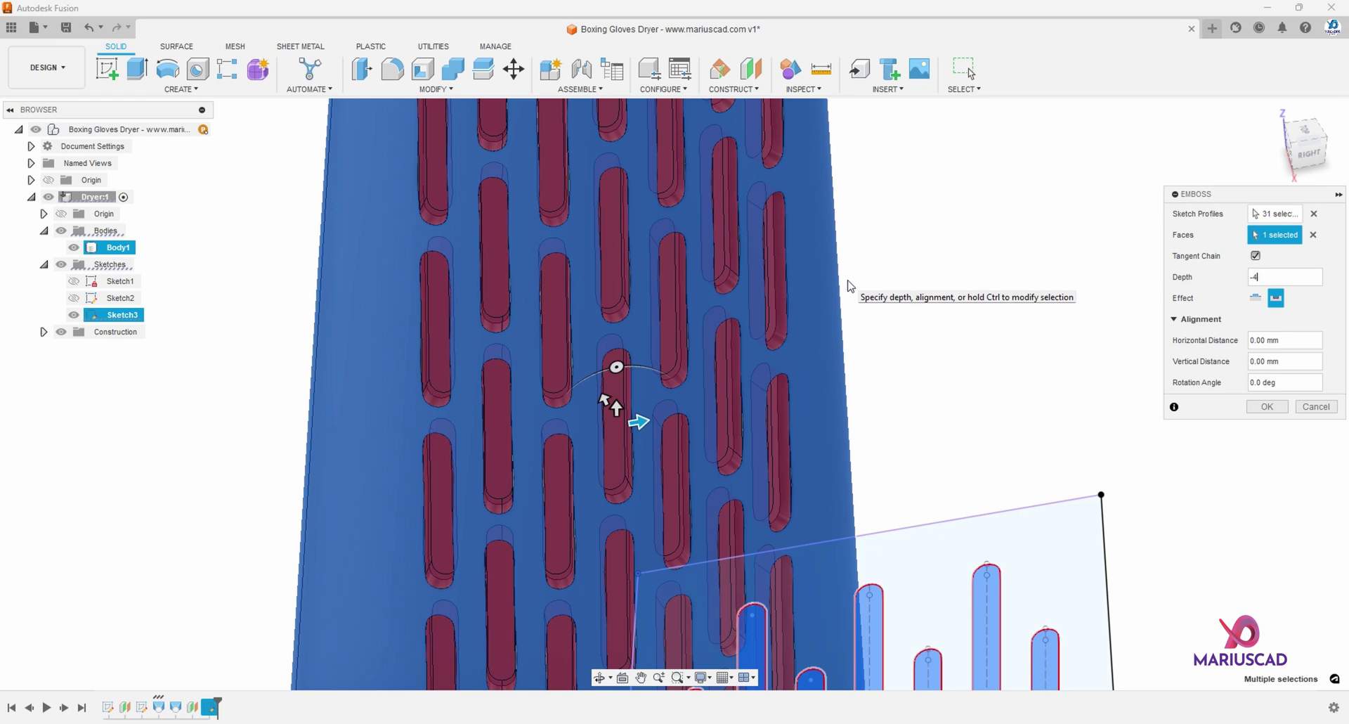
{"action": "key", "text": "Return"}
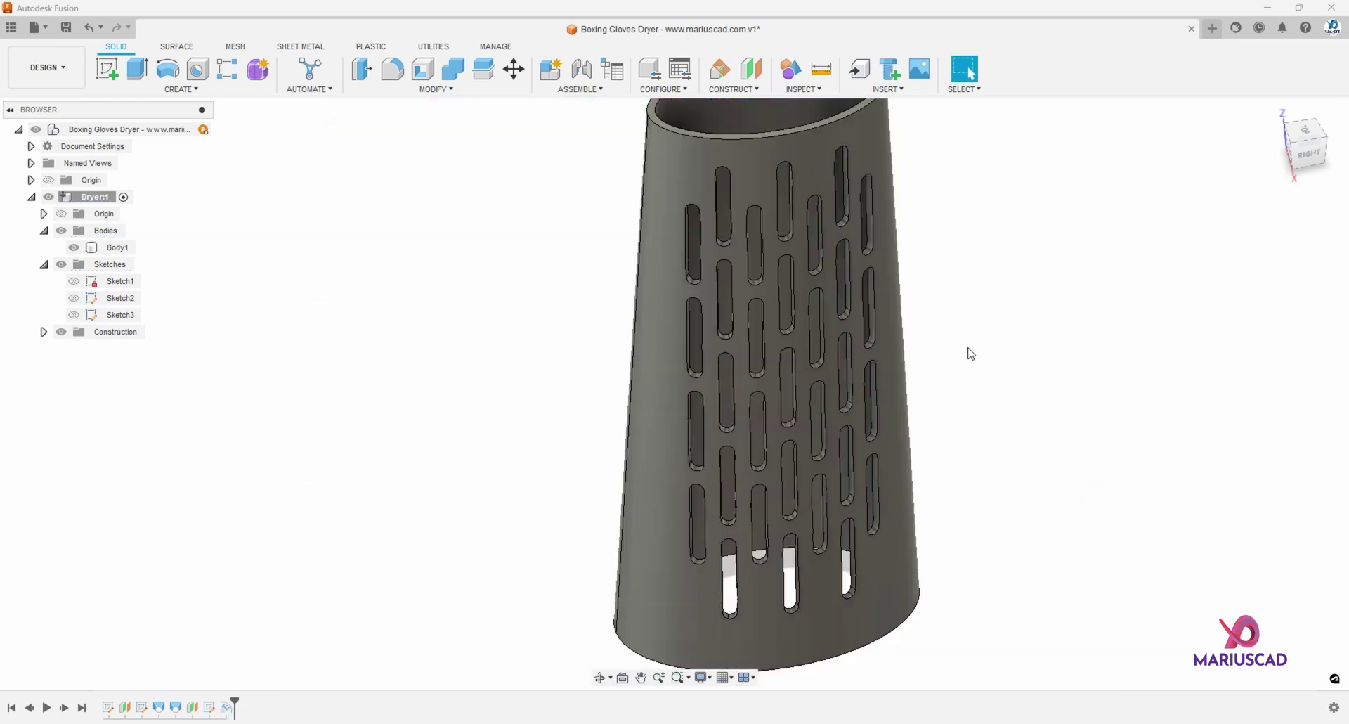
Orbit around the slotted dryer and enter the mir shortcut for Mirror
{"action": "middle_click_drag", "start_coordinate": [971, 354], "coordinate": [871, 410], "text": "shift"}
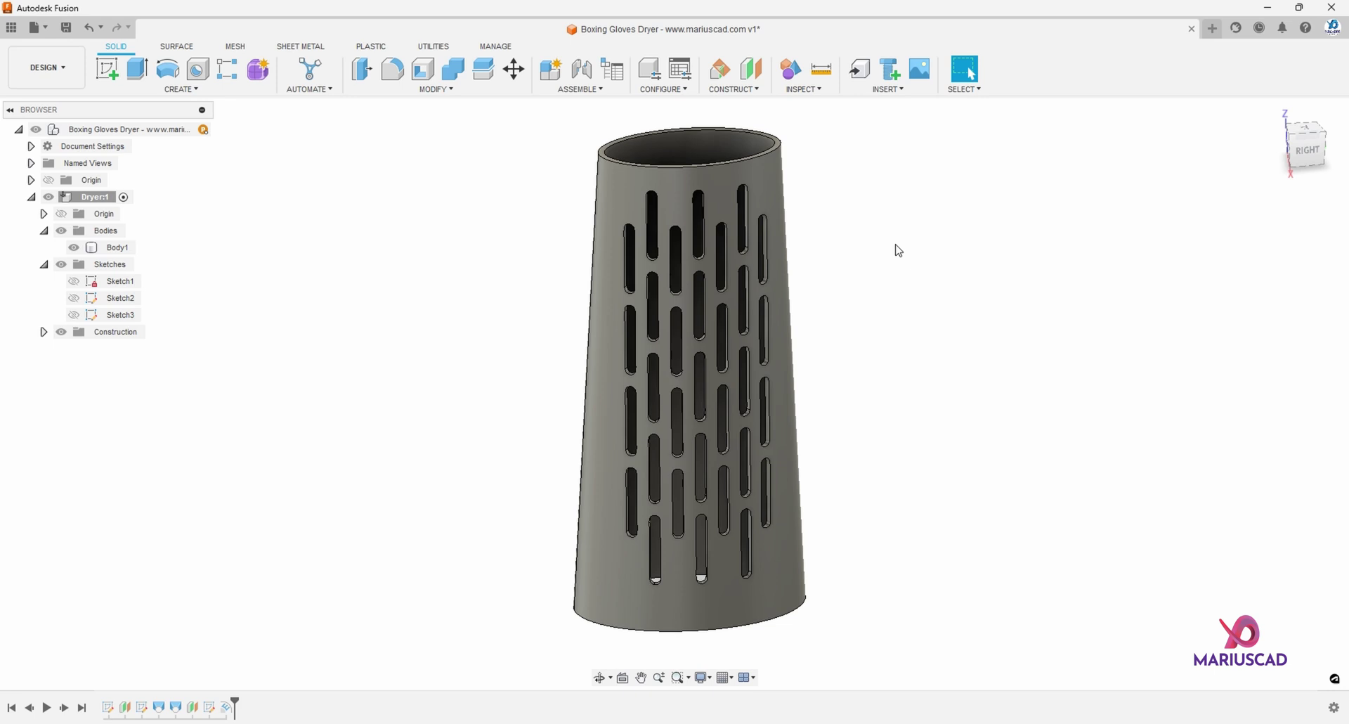
{"action": "type", "text": "s"}
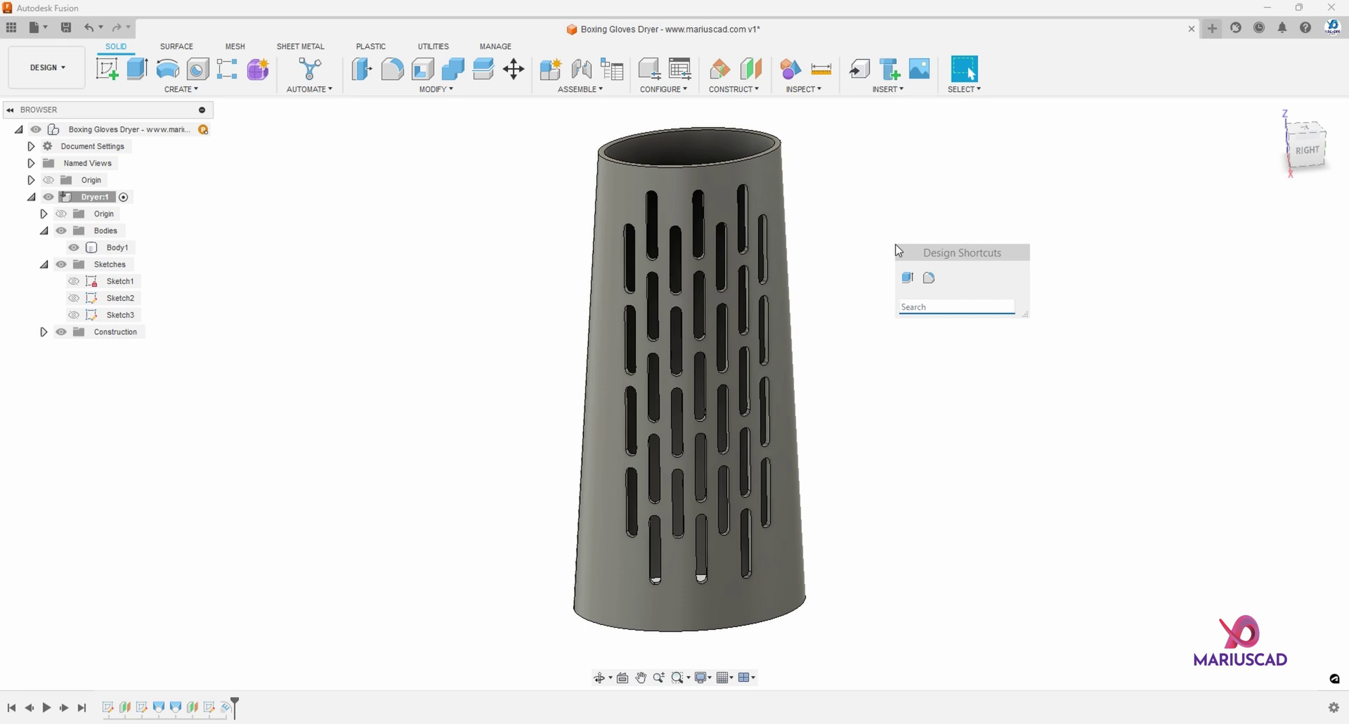
{"action": "type", "text": "mir"}
Mirror Emboss1 across the central origin plane using Optimized computation
{"action": "key", "text": "Return"}
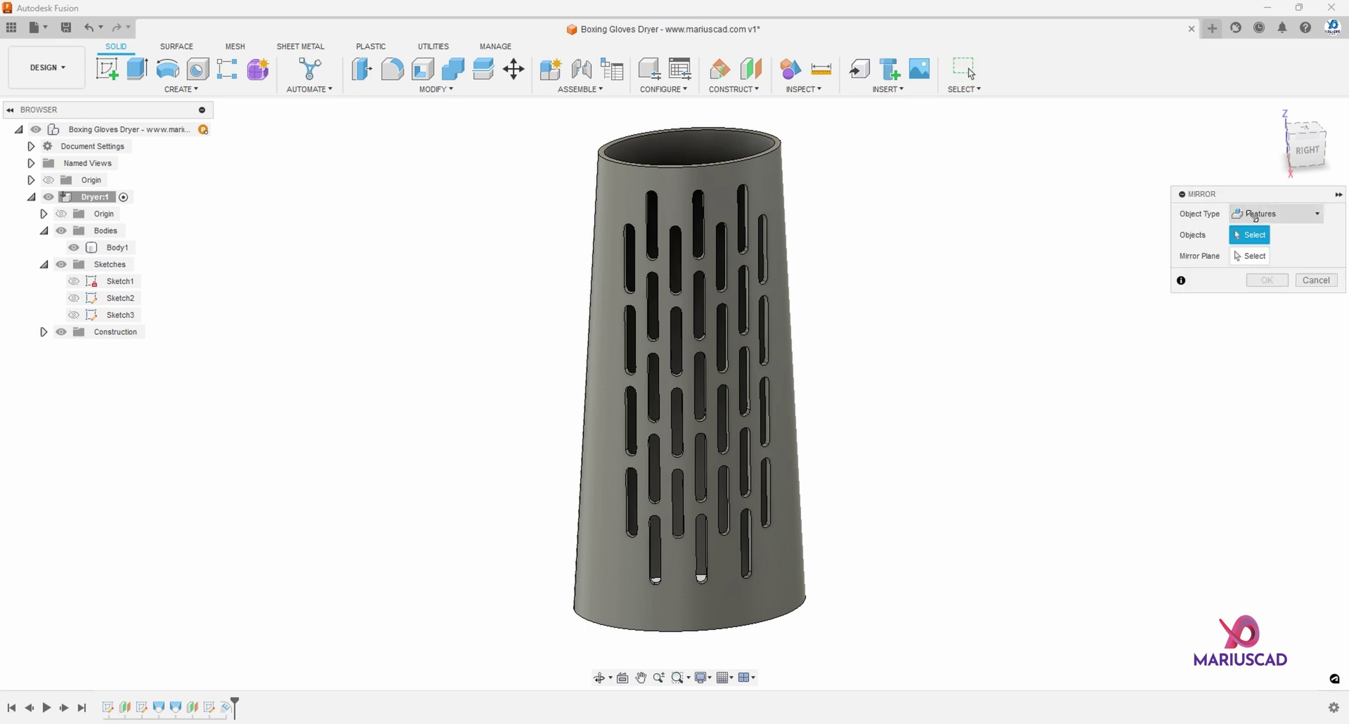
{"action": "left_click", "coordinate": [227, 709]}
{"action": "left_click", "coordinate": [1259, 255]}
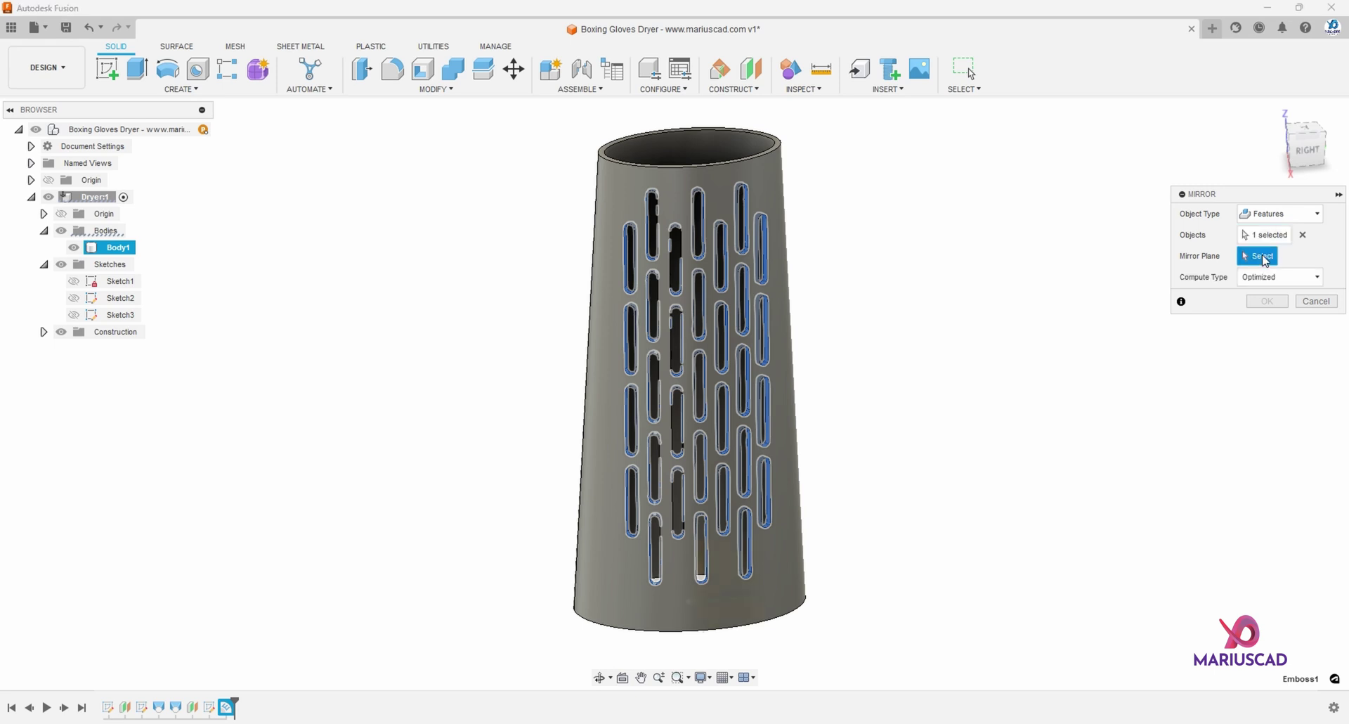
{"action": "scroll", "coordinate": [889, 442], "scroll_direction": "down", "scroll_amount": 5}
{"action": "middle_click_drag", "start_coordinate": [895, 443], "coordinate": [889, 479]}
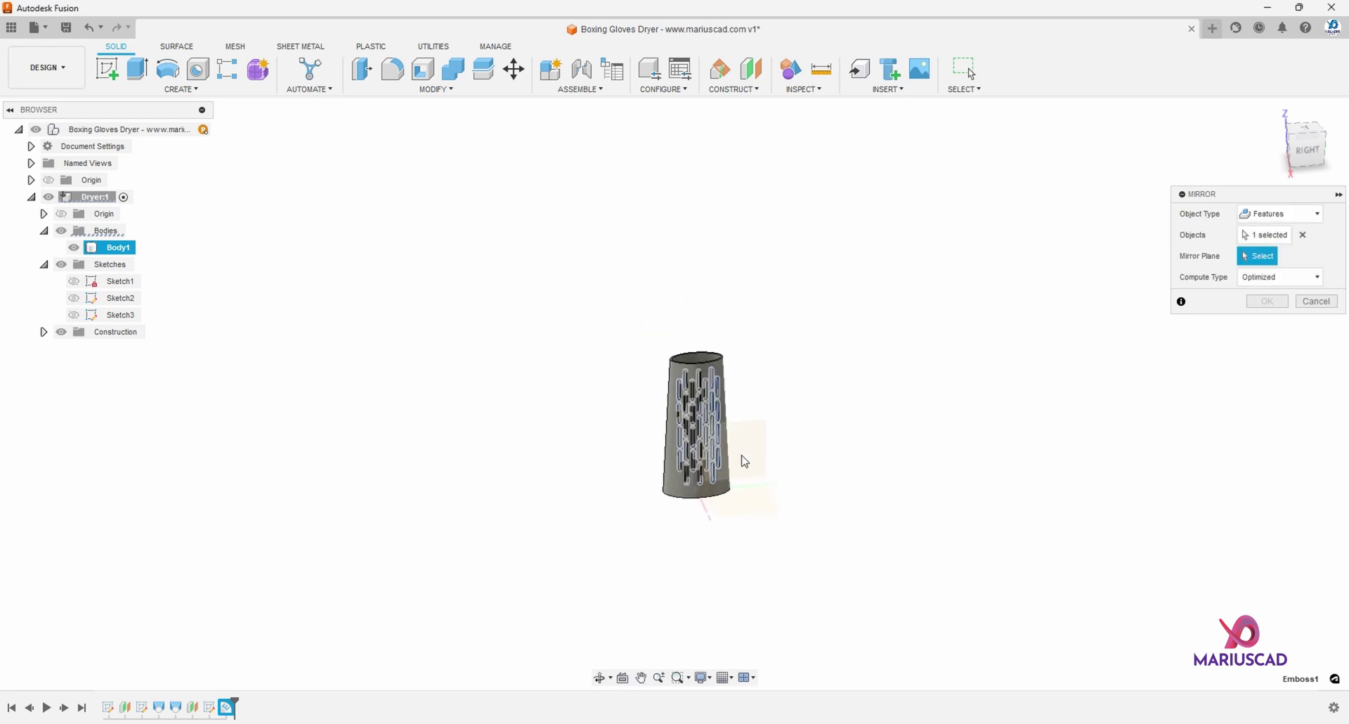
{"action": "left_click", "coordinate": [749, 455]}
{"action": "scroll", "coordinate": [781, 455], "scroll_direction": "up", "scroll_amount": 5}
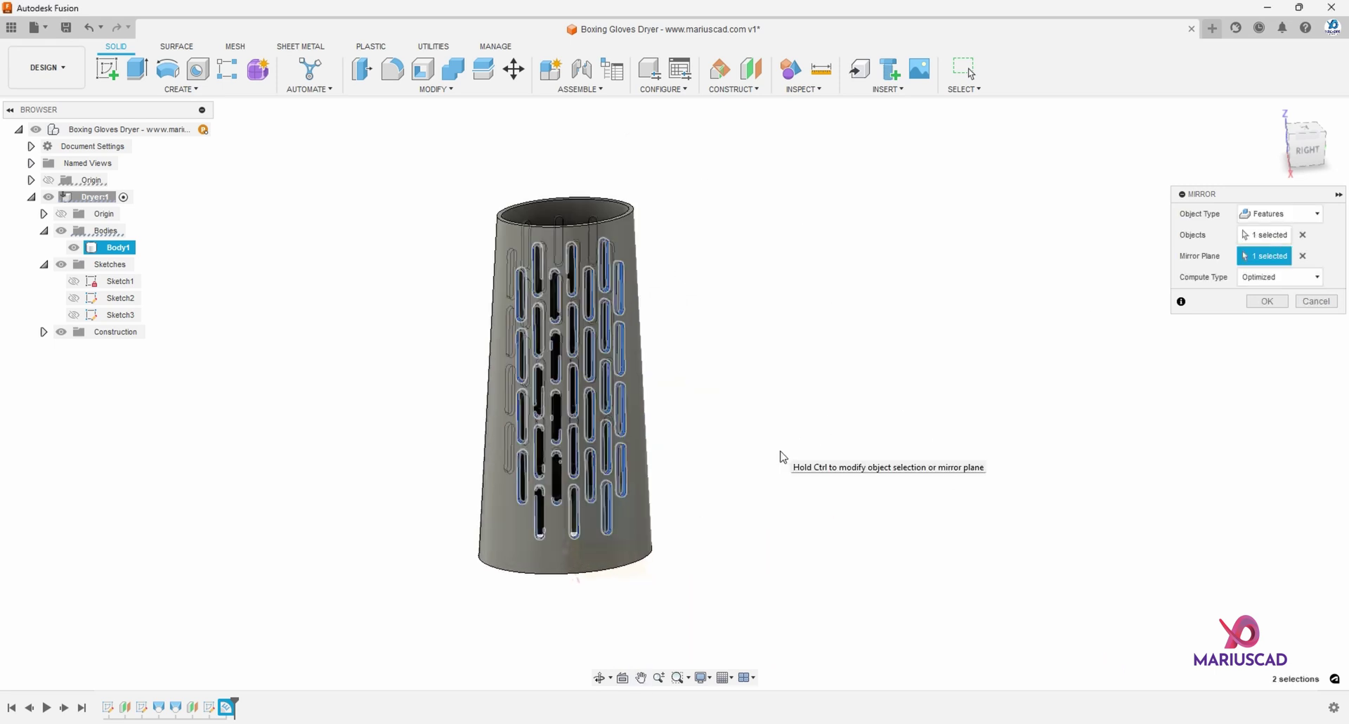
{"action": "middle_click_drag", "start_coordinate": [736, 448], "coordinate": [777, 517], "text": "shift"}
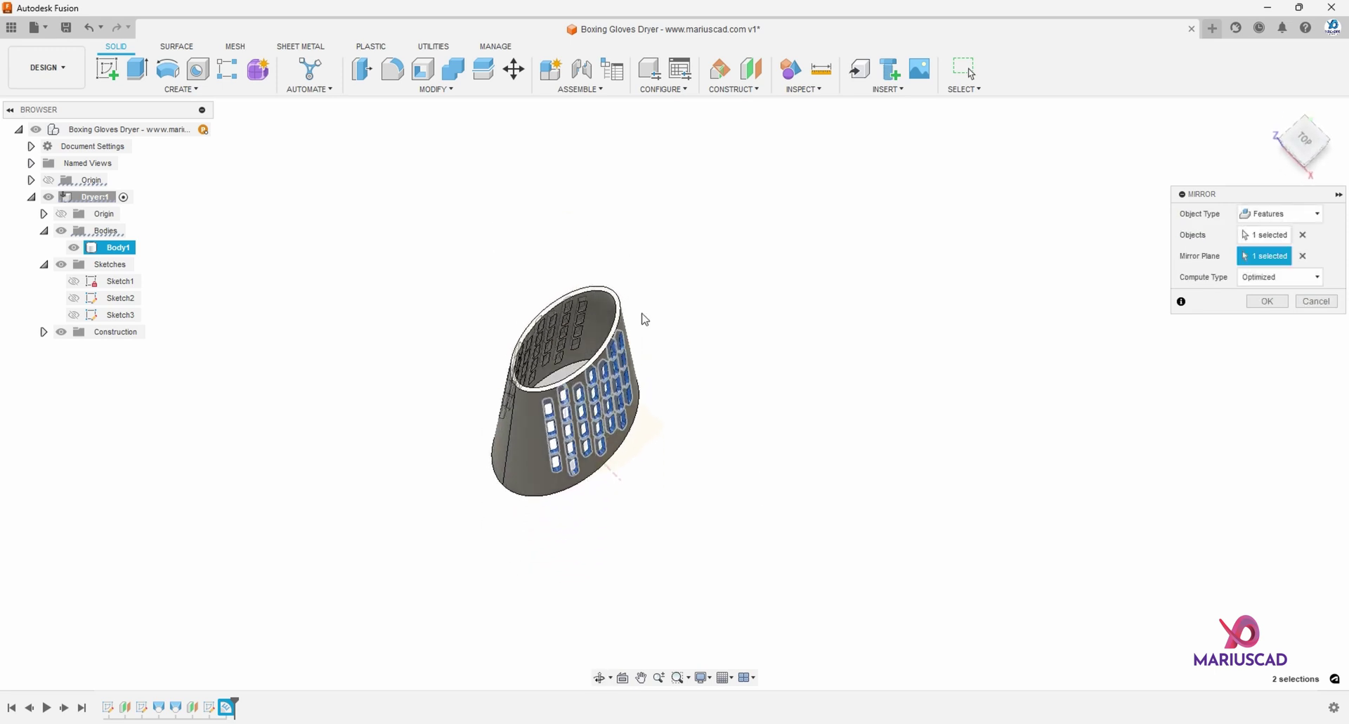
{"action": "left_click", "coordinate": [1258, 278]}
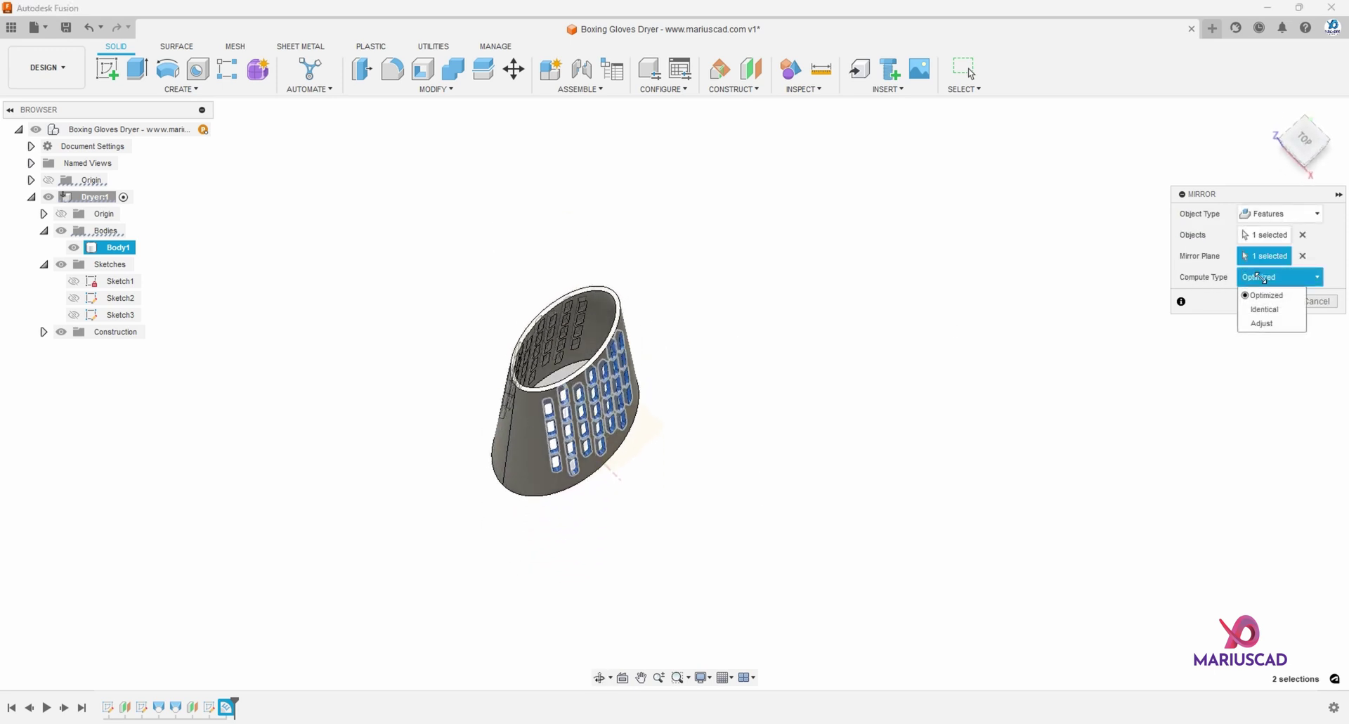
{"action": "left_click", "coordinate": [1265, 295]}
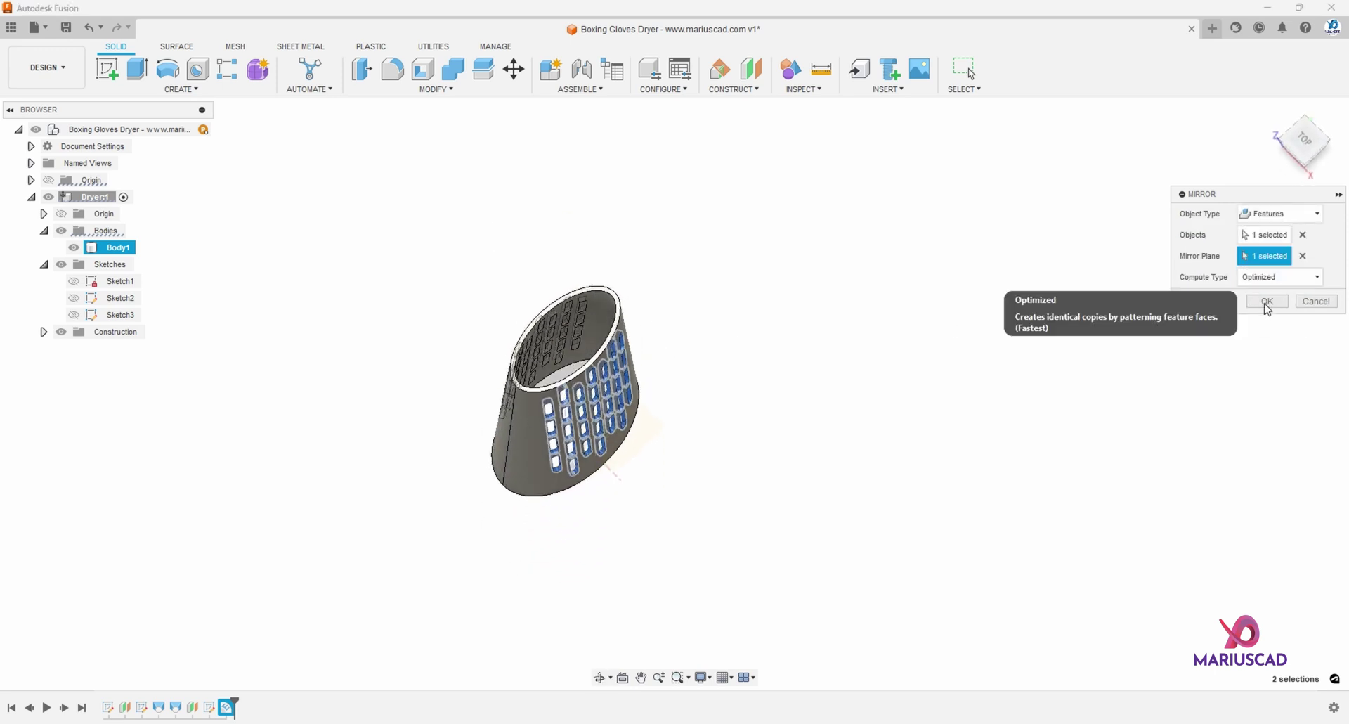
{"action": "key", "text": "Return"}
{"action": "mouse_move", "coordinate": [810, 402]}
{"action": "middle_mouse_down", "text": "shift"}
{"action": "mouse_move", "coordinate": [777, 437]}
{"action": "mouse_move", "coordinate": [740, 398]}
{"action": "mouse_move", "coordinate": [822, 385]}
{"action": "mouse_move", "coordinate": [1060, 395]}
{"action": "mouse_move", "coordinate": [1021, 413]}
{"action": "mouse_move", "coordinate": [750, 412]}
{"action": "mouse_move", "coordinate": [795, 461]}
{"action": "mouse_move", "coordinate": [792, 503]}
{"action": "mouse_move", "coordinate": [827, 415]}
{"action": "mouse_move", "coordinate": [822, 365]}
{"action": "mouse_move", "coordinate": [874, 407]}
{"action": "mouse_move", "coordinate": [856, 432]}
{"action": "mouse_move", "coordinate": [789, 402]}
{"action": "middle_mouse_up", "text": "shift"}
{"action": "key", "text": "Escape"}
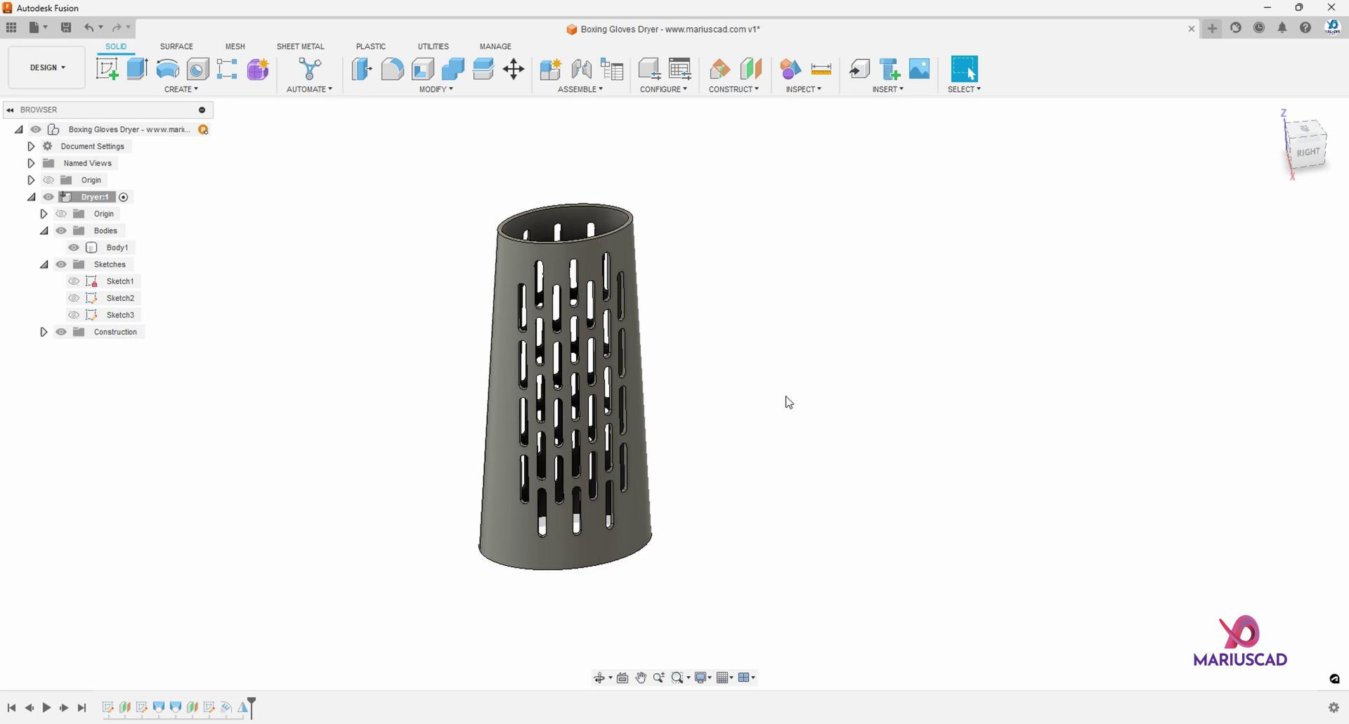
{"action": "middle_click_drag", "start_coordinate": [828, 382], "coordinate": [820, 389], "text": "shift"}
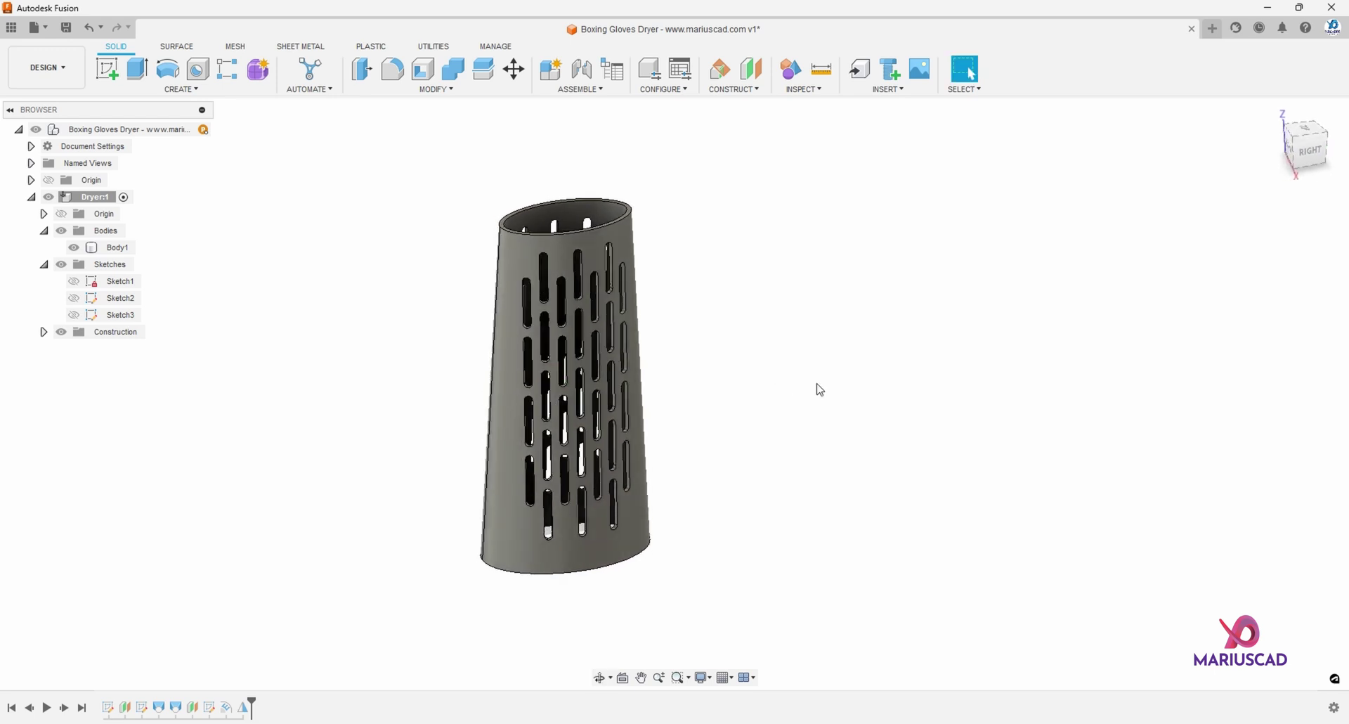
Open the Appearance settings and begin searching the library for a green plastic
{"action": "key", "text": "a"}
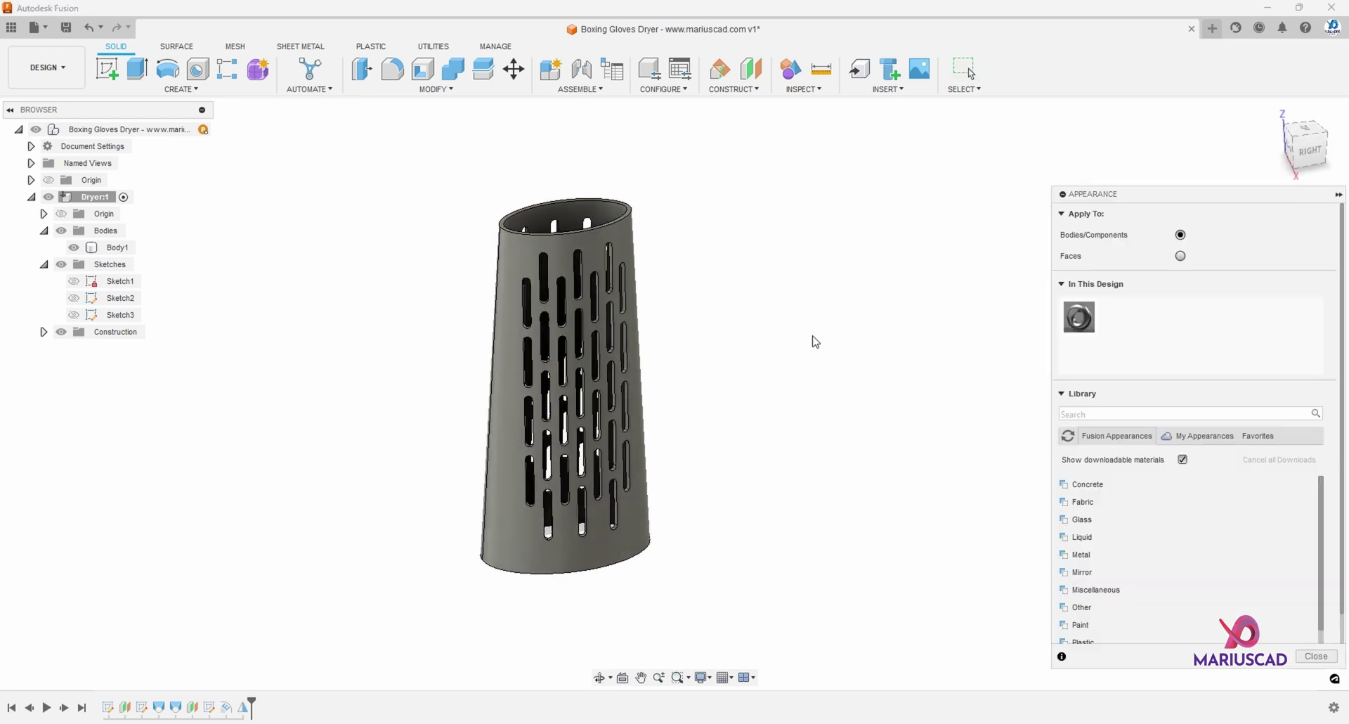
{"action": "left_click", "coordinate": [1076, 412]}
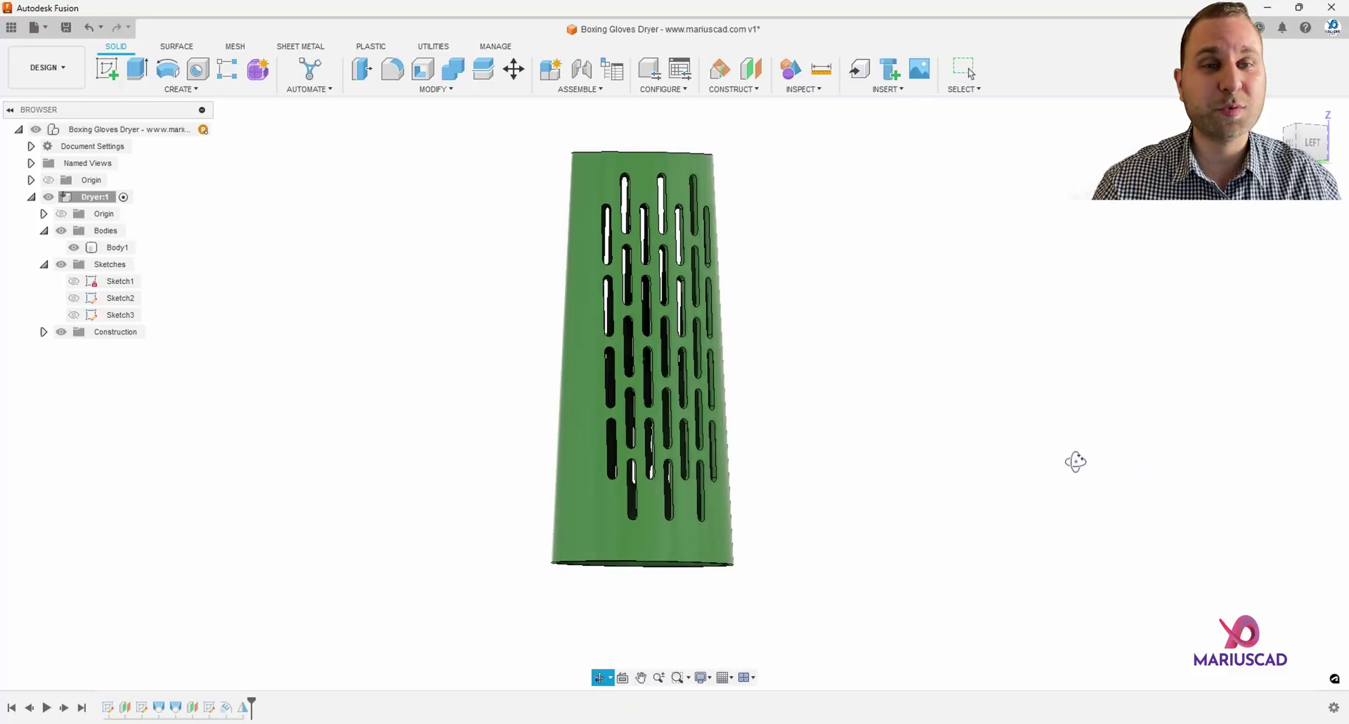
{"action": "left_click_drag", "start_coordinate": [1076, 461], "coordinate": [983, 461]}
{"action": "left_click_drag", "start_coordinate": [887, 483], "coordinate": [830, 499]}
{"action": "key", "text": "Escape"}
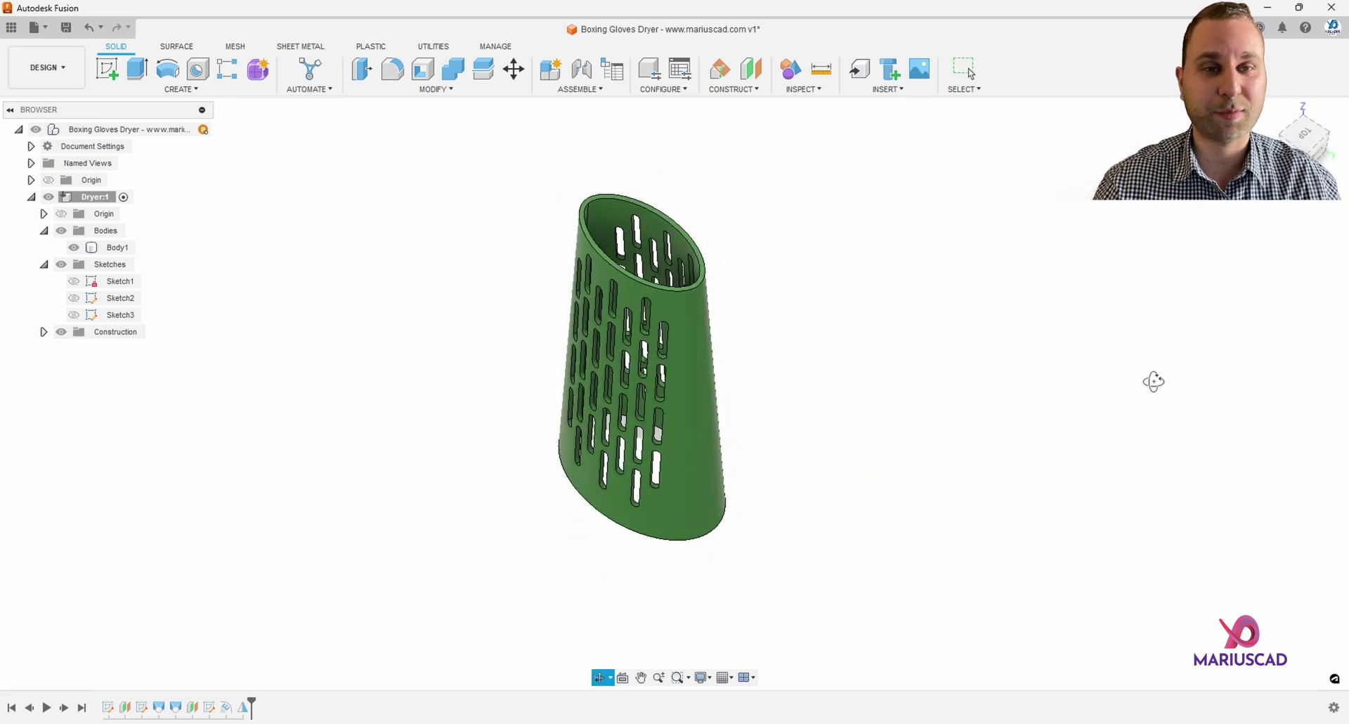
{"action": "left_click_drag", "start_coordinate": [1153, 382], "coordinate": [823, 312]}
{"action": "key", "text": "Escape"}
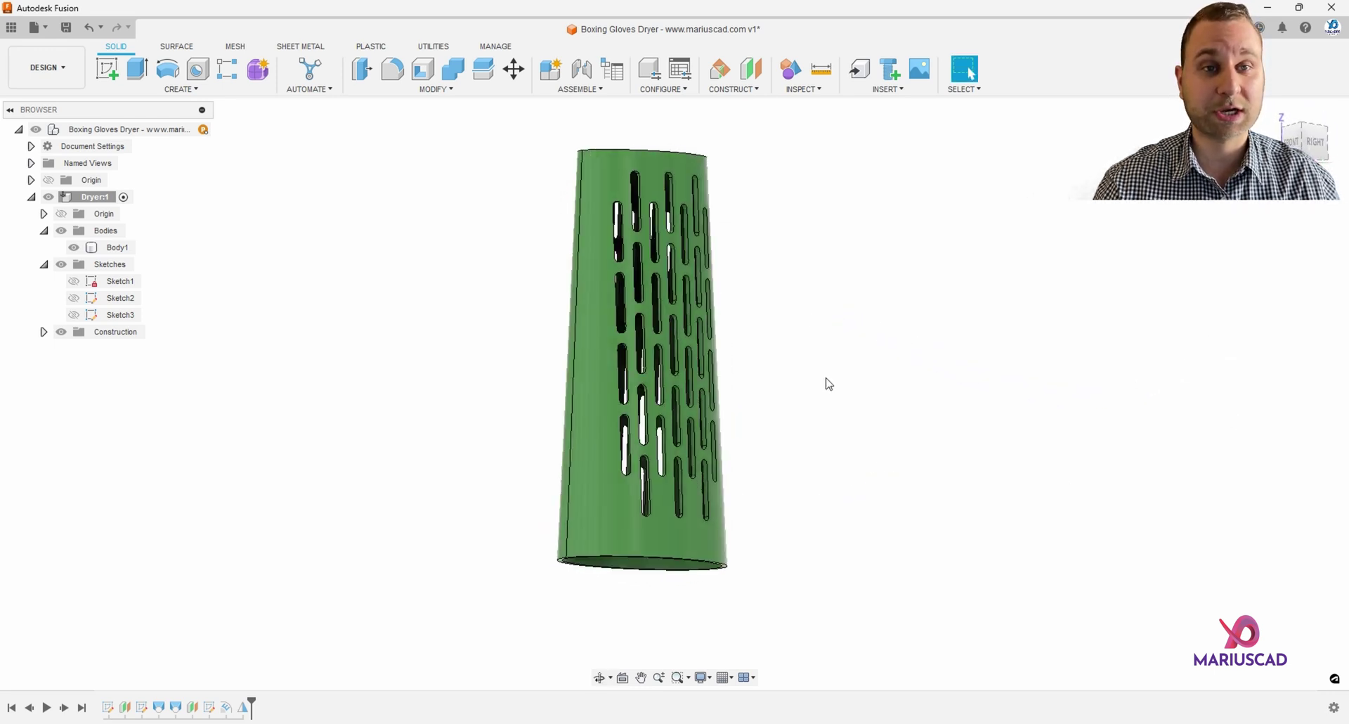
{"action": "key", "text": "F4"}
{"action": "left_click_drag", "start_coordinate": [897, 594], "coordinate": [948, 492]}
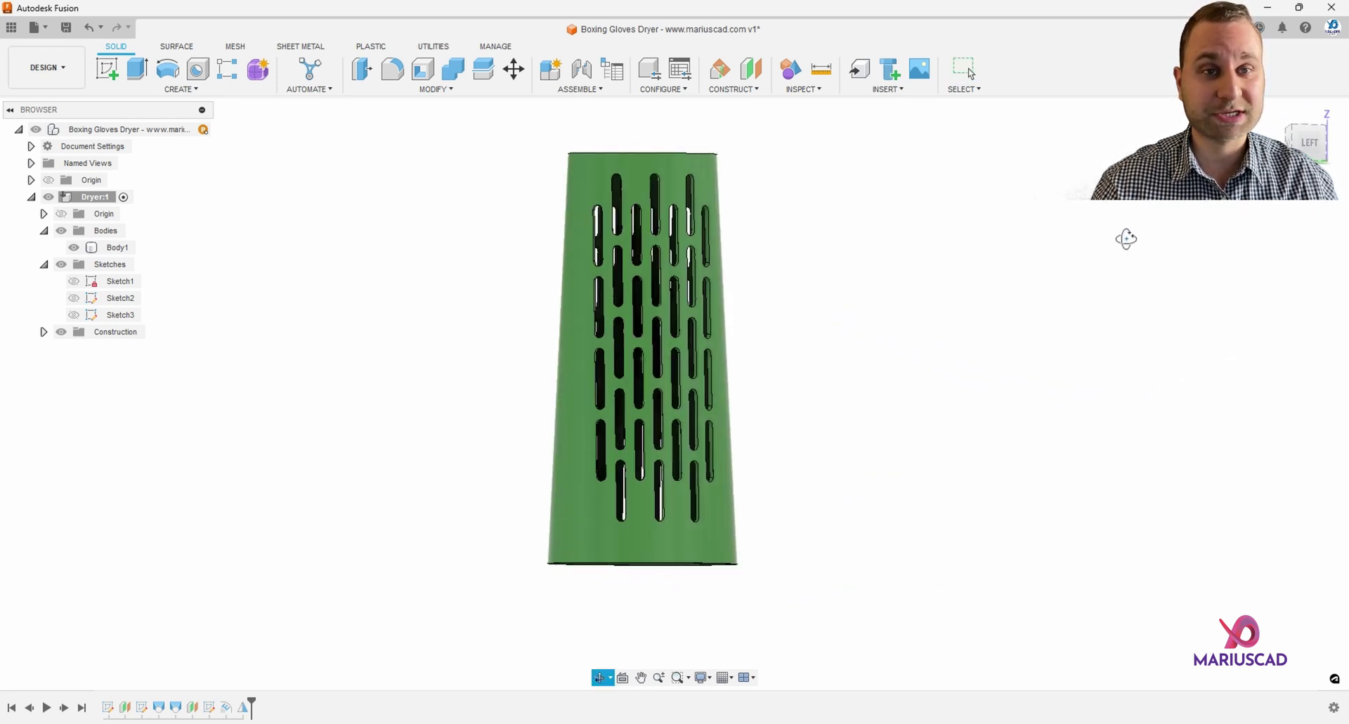
{"action": "left_click_drag", "start_coordinate": [1127, 239], "coordinate": [867, 274]}
{"action": "key", "text": "Escape"}
{"action": "key", "text": "F4"}
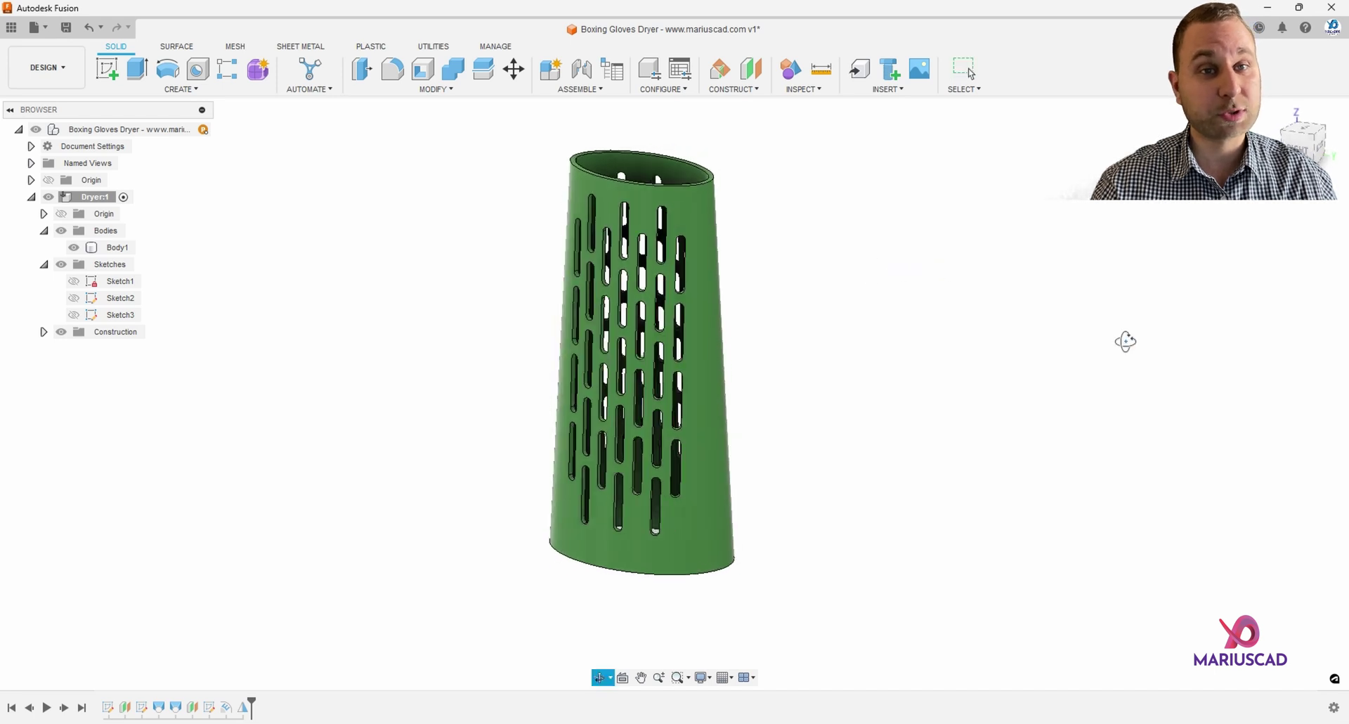
{"action": "left_click_drag", "start_coordinate": [1125, 342], "coordinate": [937, 331]}
{"action": "key", "text": "Escape"}
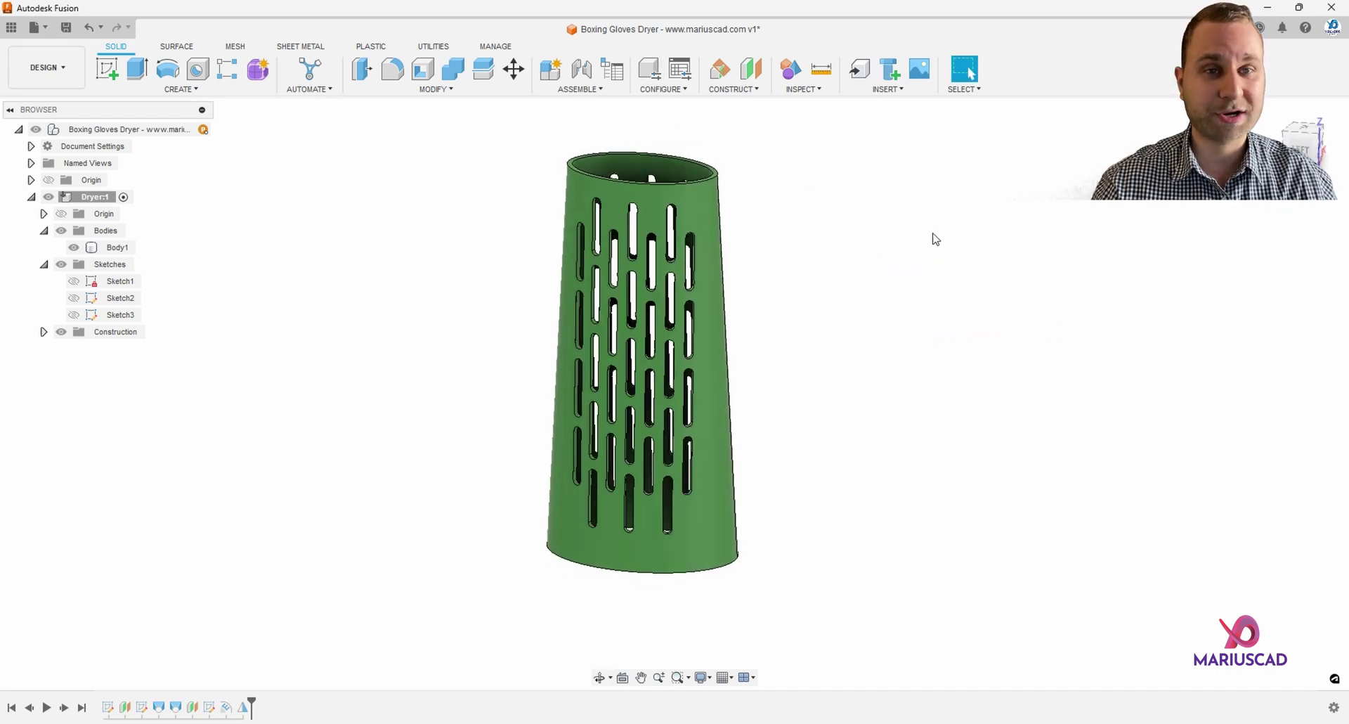
{"action": "key", "text": "F4"}
{"action": "left_click_drag", "start_coordinate": [1258, 373], "coordinate": [1061, 392]}
{"action": "key", "text": "Escape"}
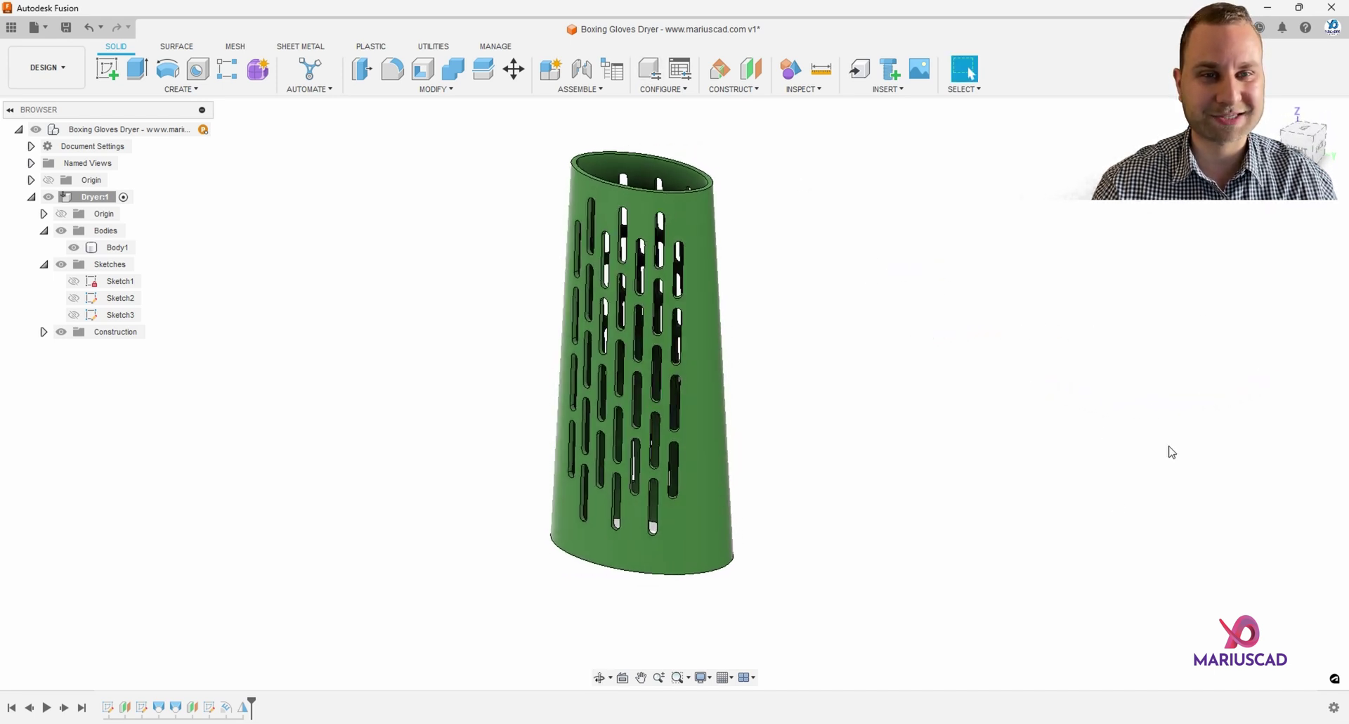